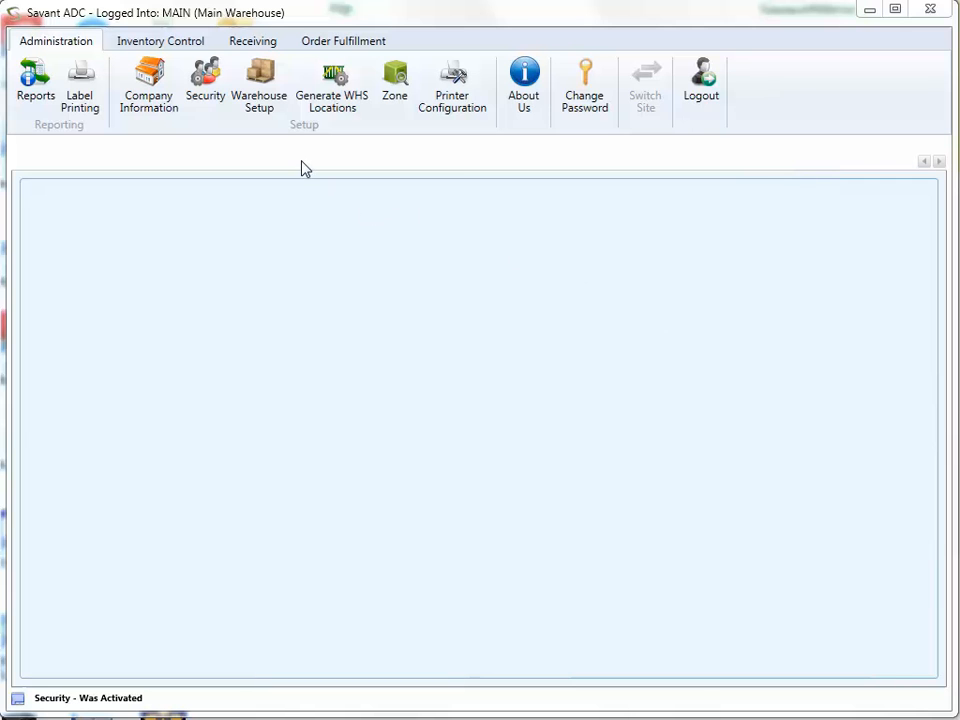
click(142, 44)
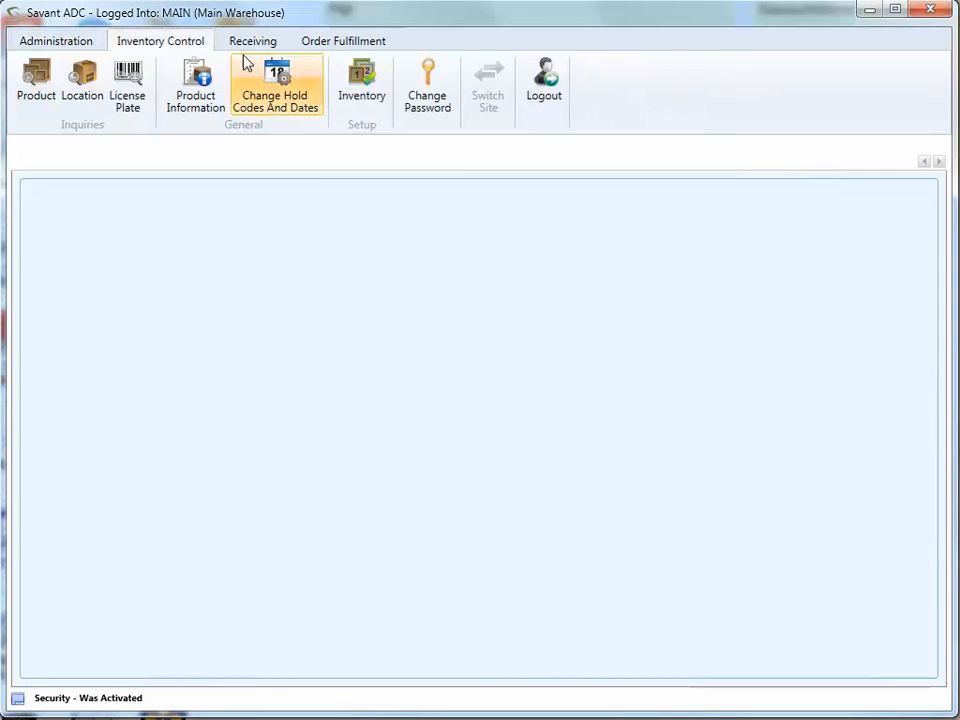
click(253, 44)
click(325, 46)
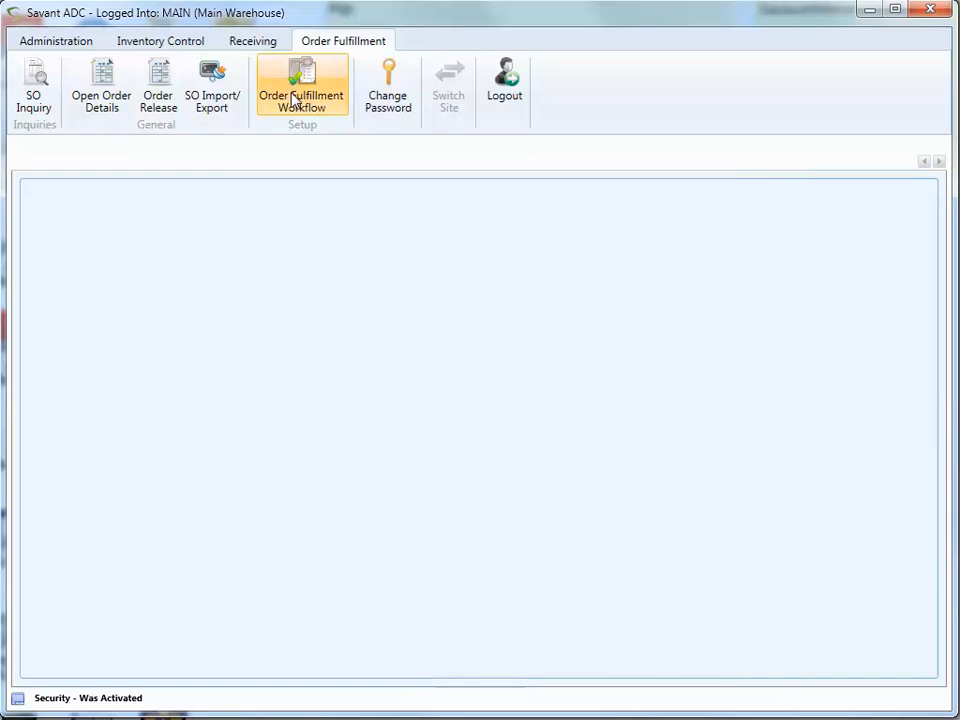
click(43, 36)
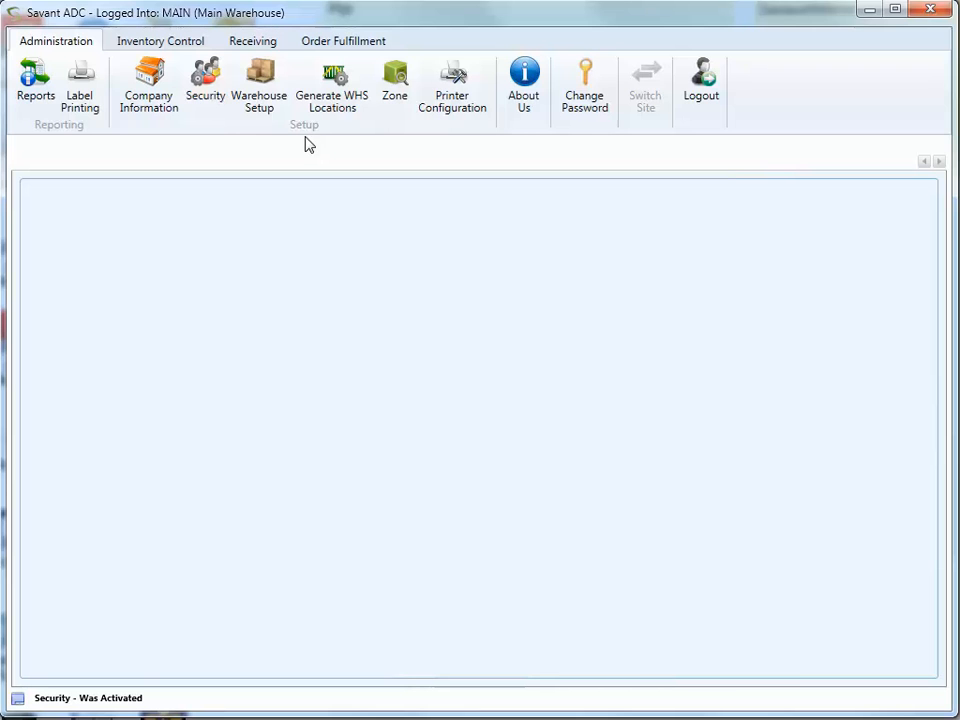
Open the security settings and view the Security Options, Roles Setup and Roles Assignment sections before returning to Operator.
click(198, 102)
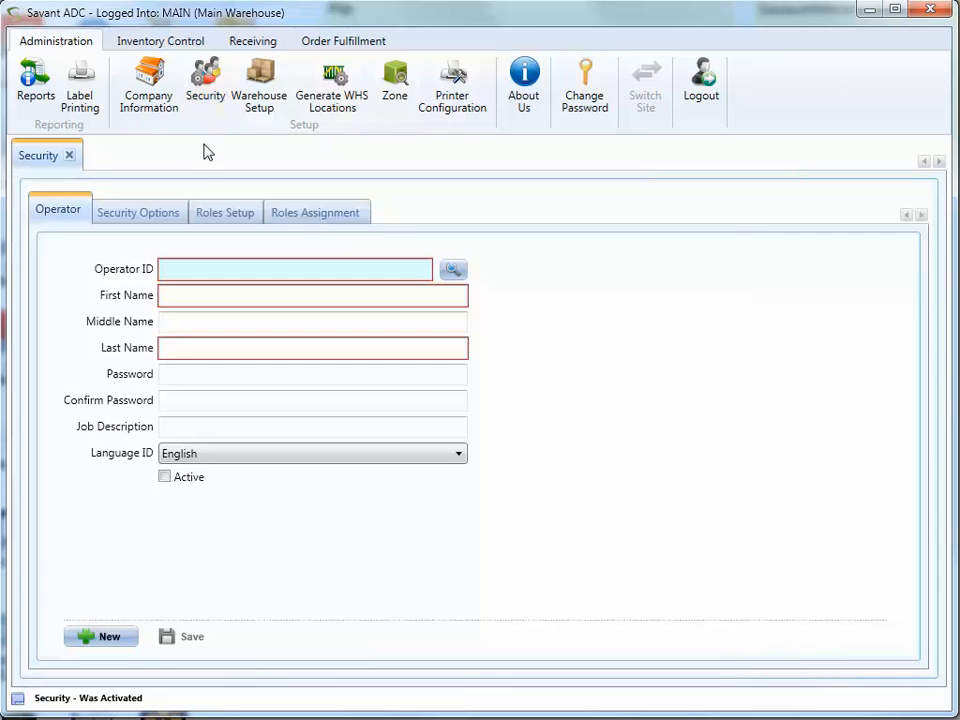
click(180, 207)
click(228, 213)
click(328, 215)
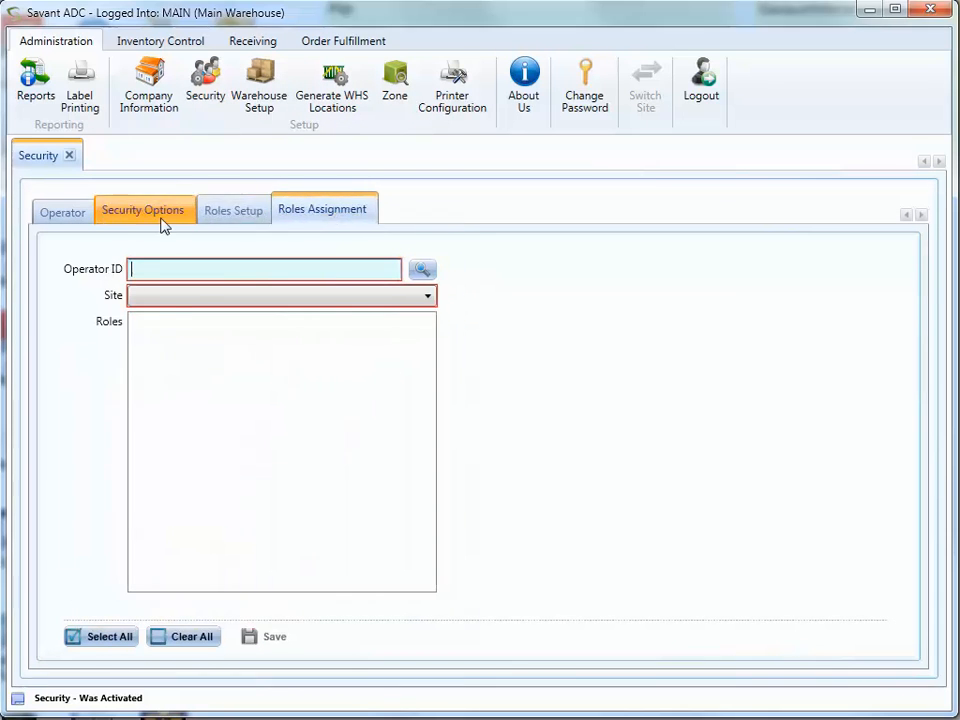
click(59, 211)
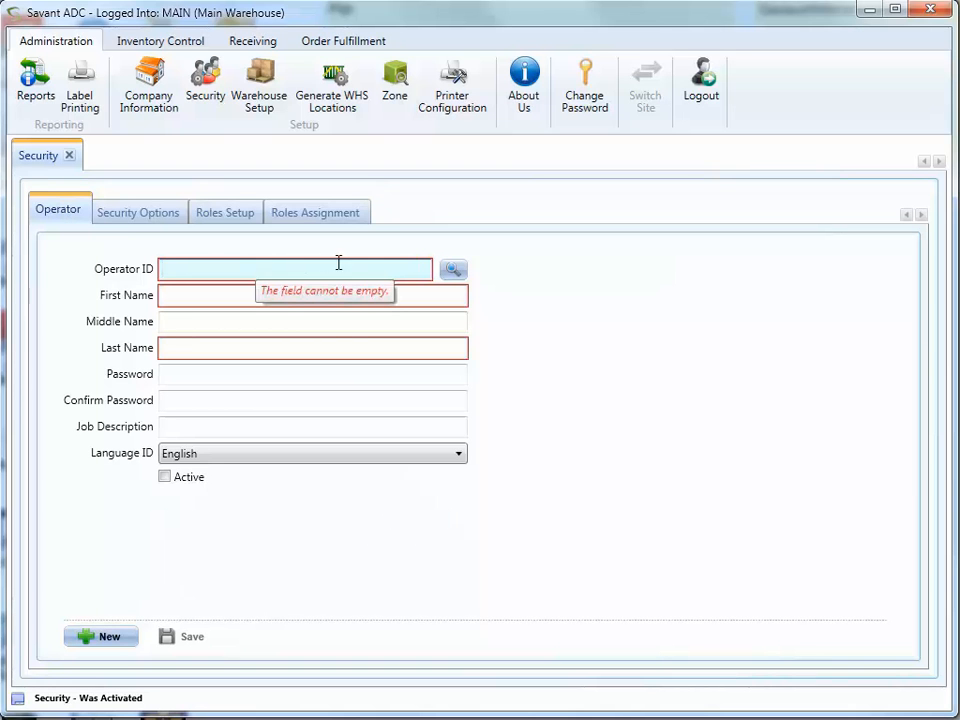
Look up the operator record for spanishuser to view its details, and close the security settings.
click(452, 270)
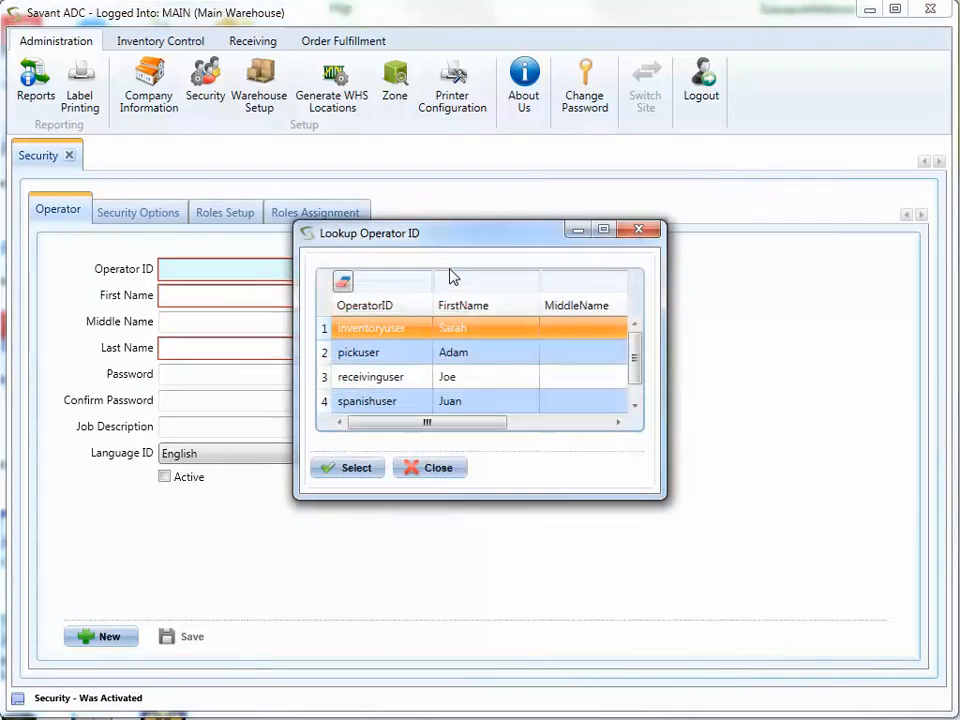
click(387, 405)
click(369, 466)
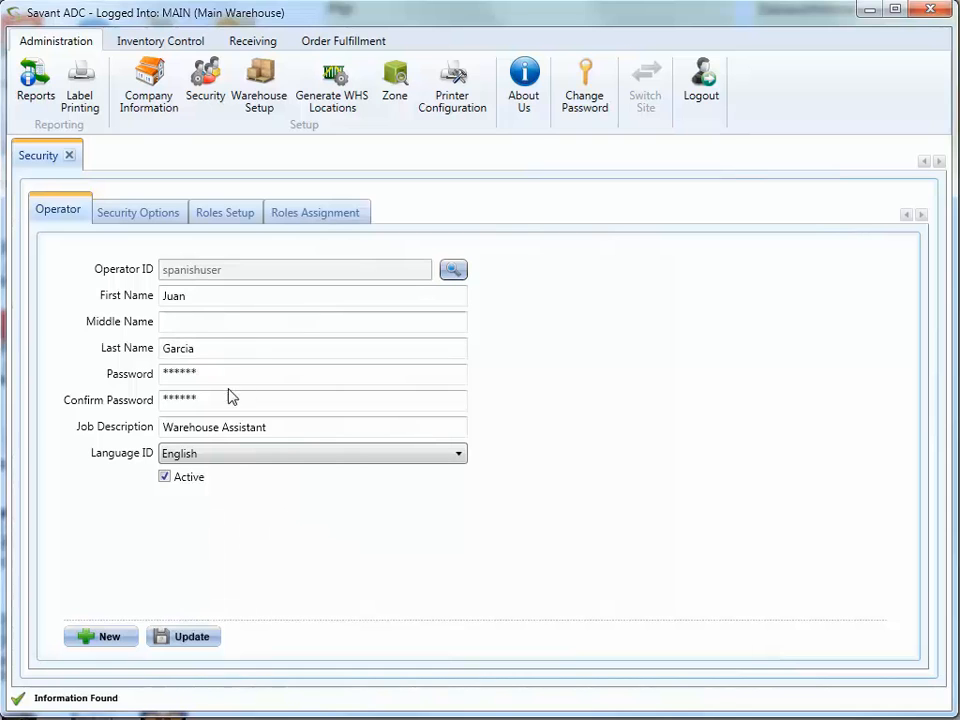
click(69, 155)
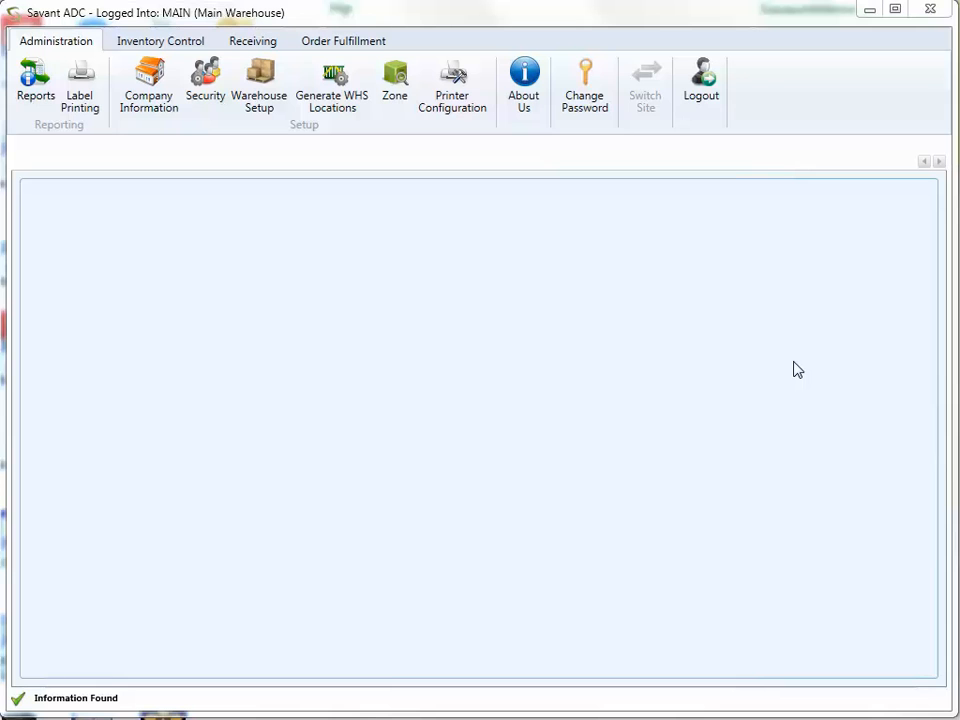
With the open order details displayed, validate and import the sales order file Demo RoboRakes SO Import.csv, and refresh the order list.
click(366, 48)
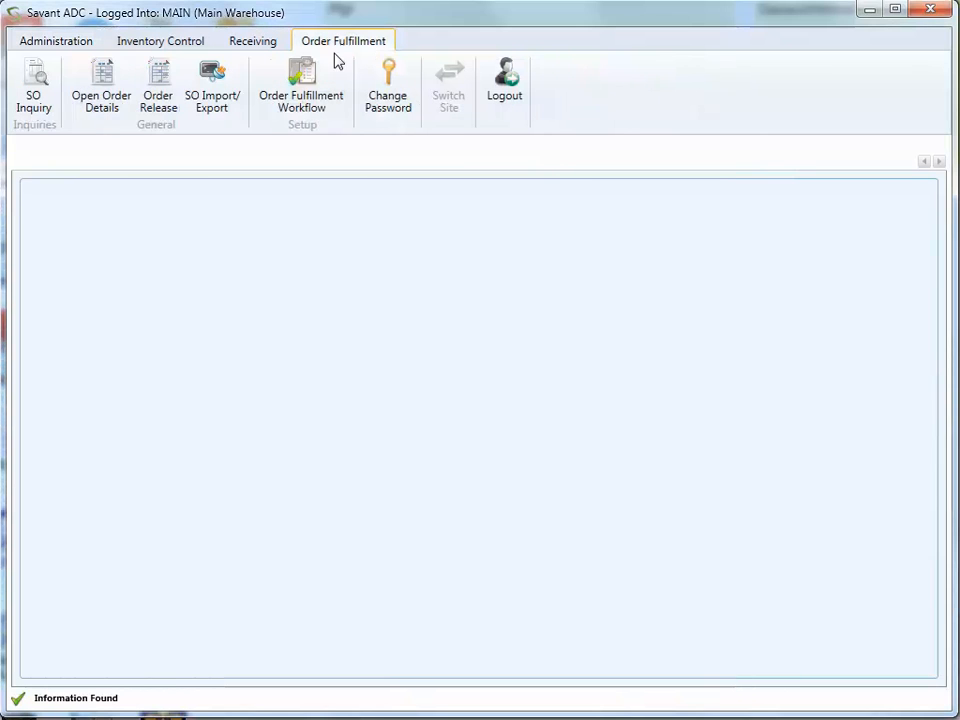
click(93, 88)
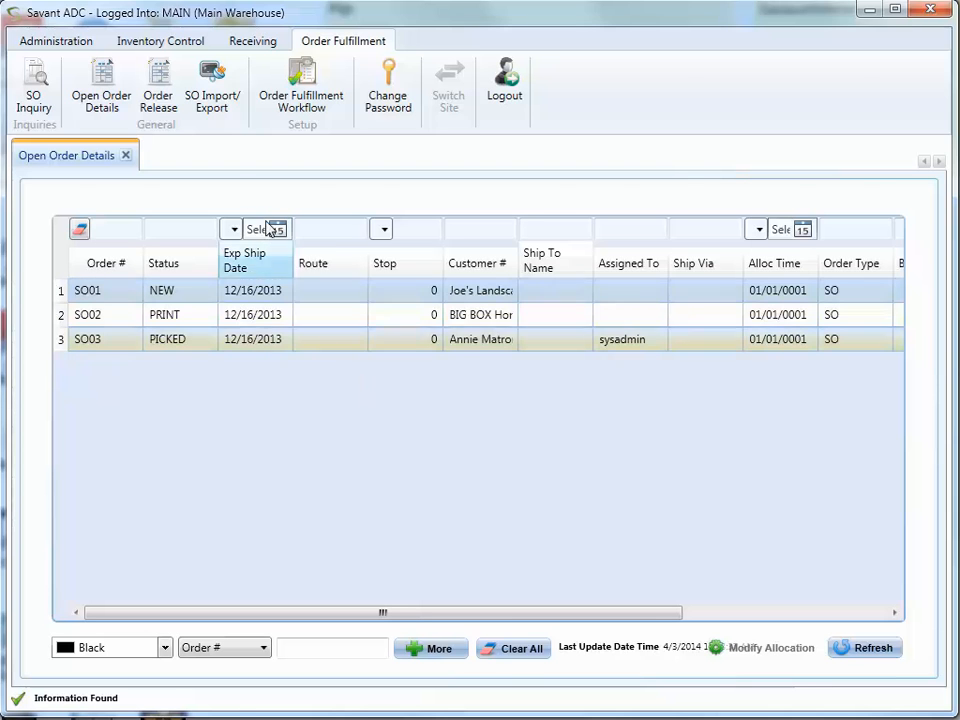
click(214, 104)
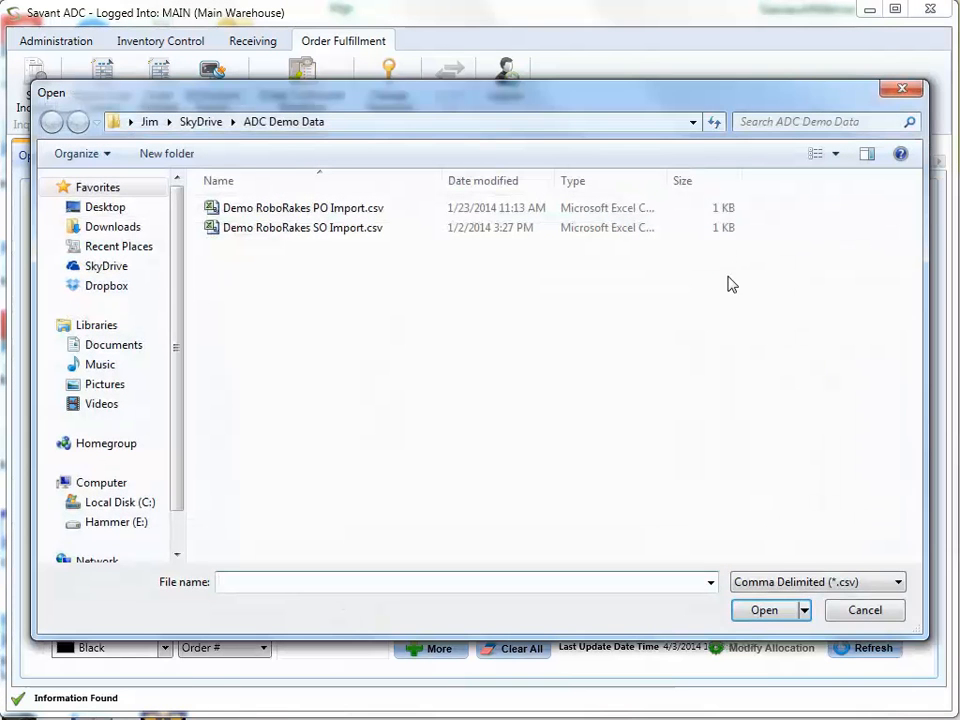
double_click(320, 238)
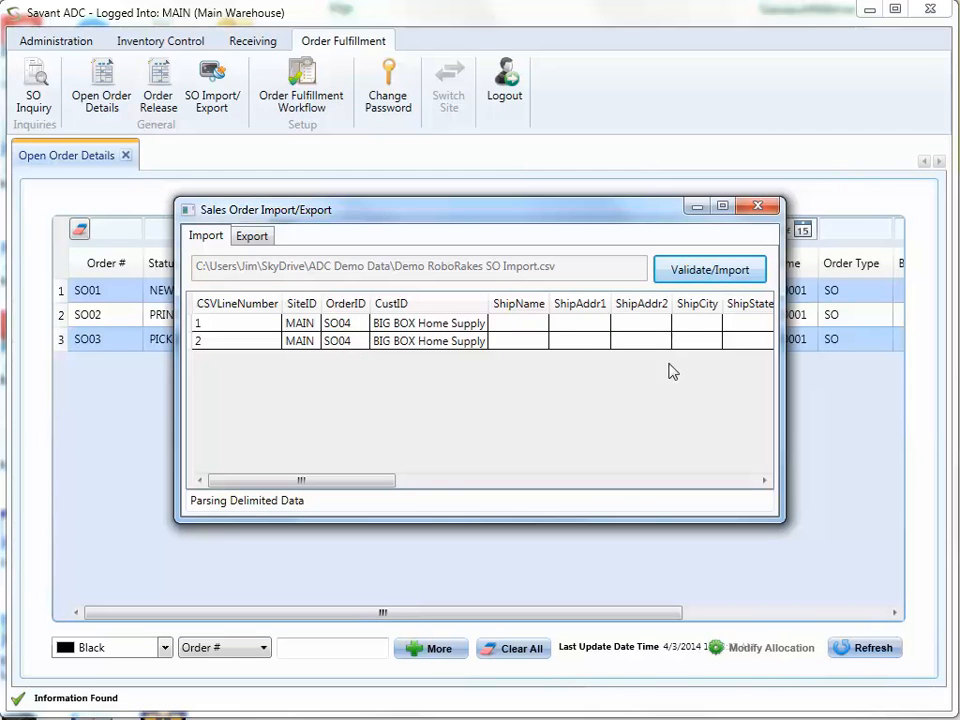
click(712, 271)
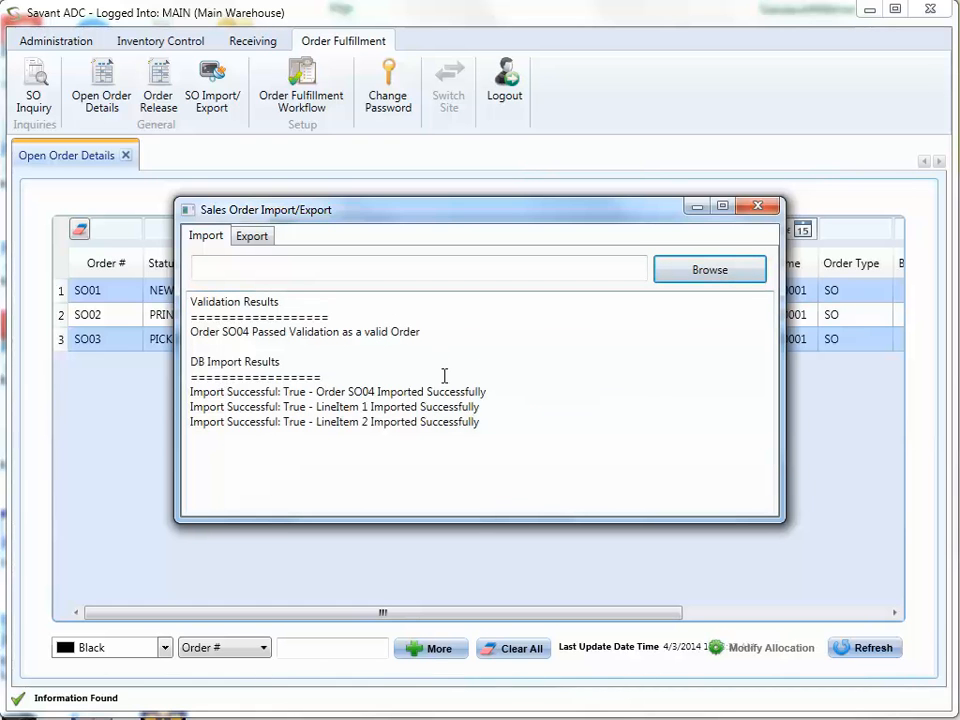
click(758, 208)
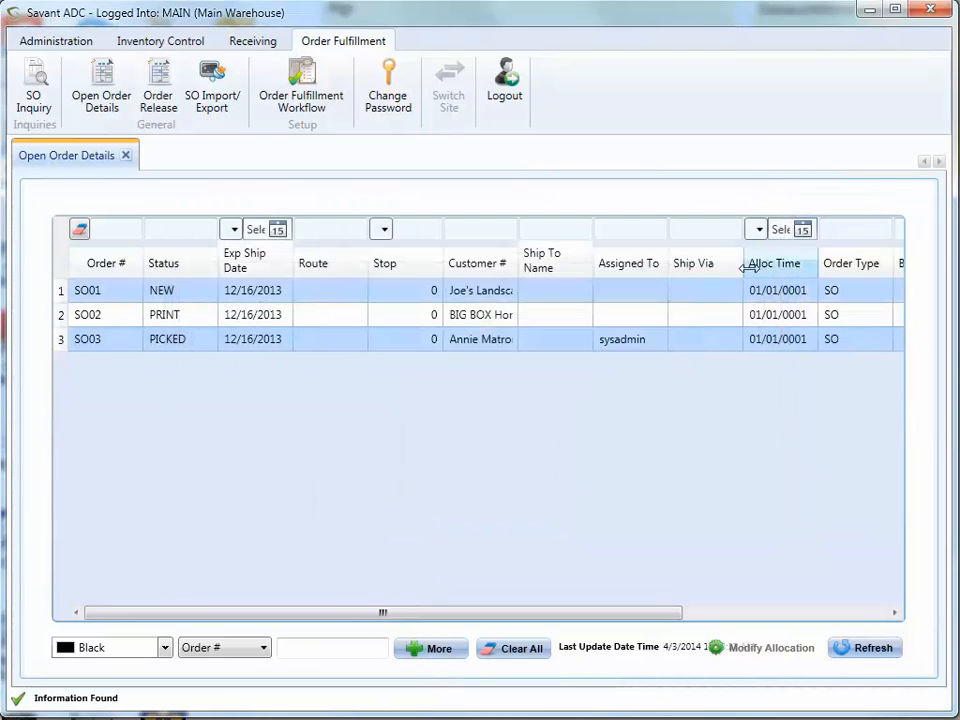
click(866, 648)
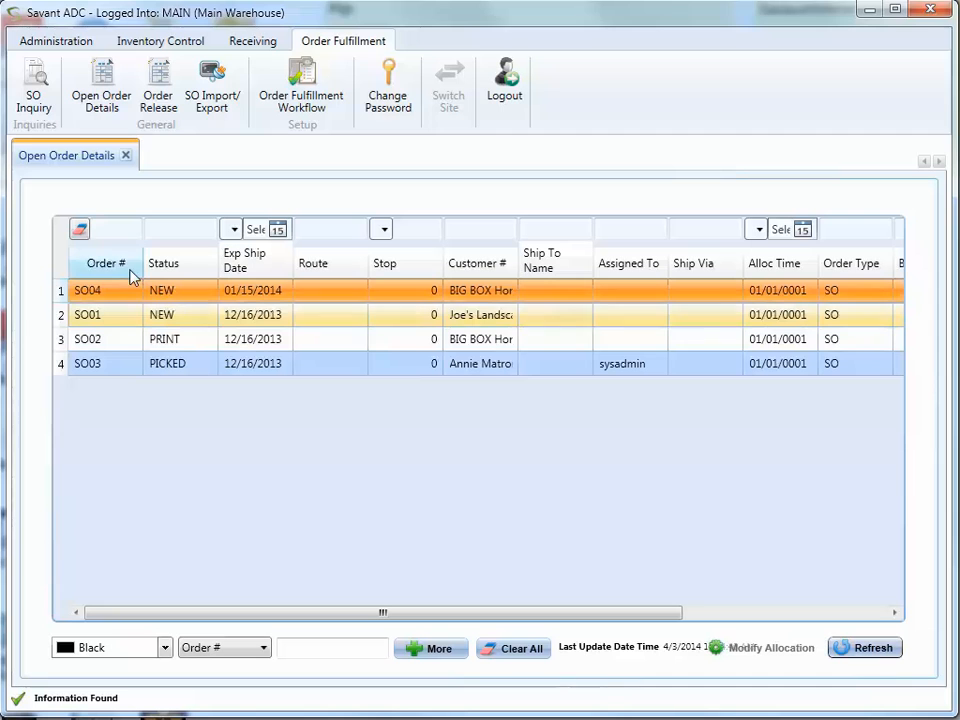
Look up the newly imported sales order in the sales order inquiry to view its product lines.
click(34, 100)
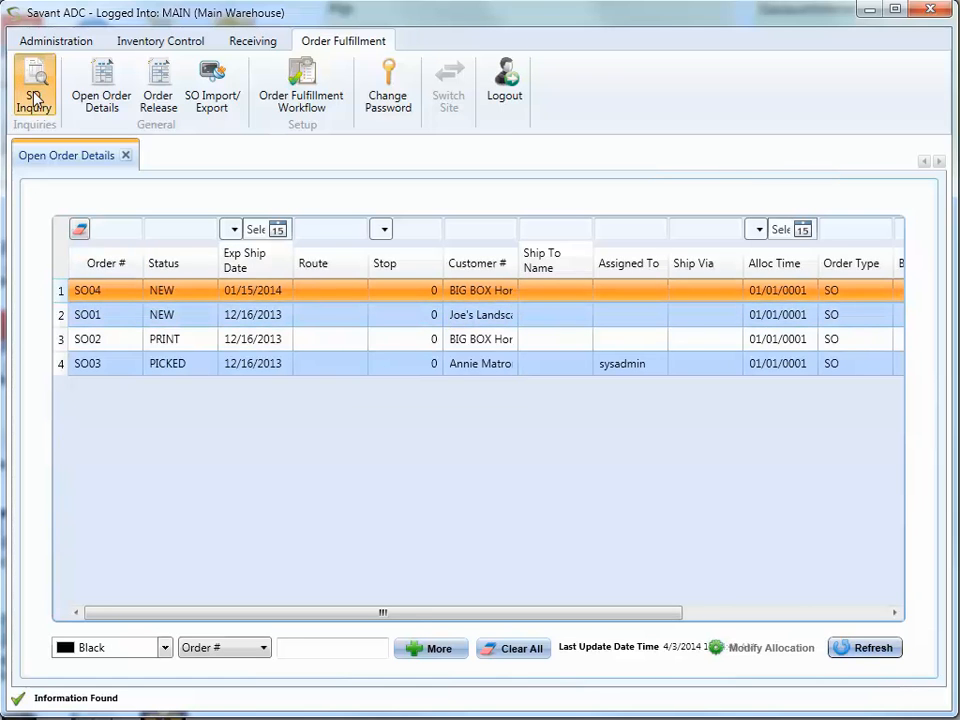
click(242, 216)
click(372, 401)
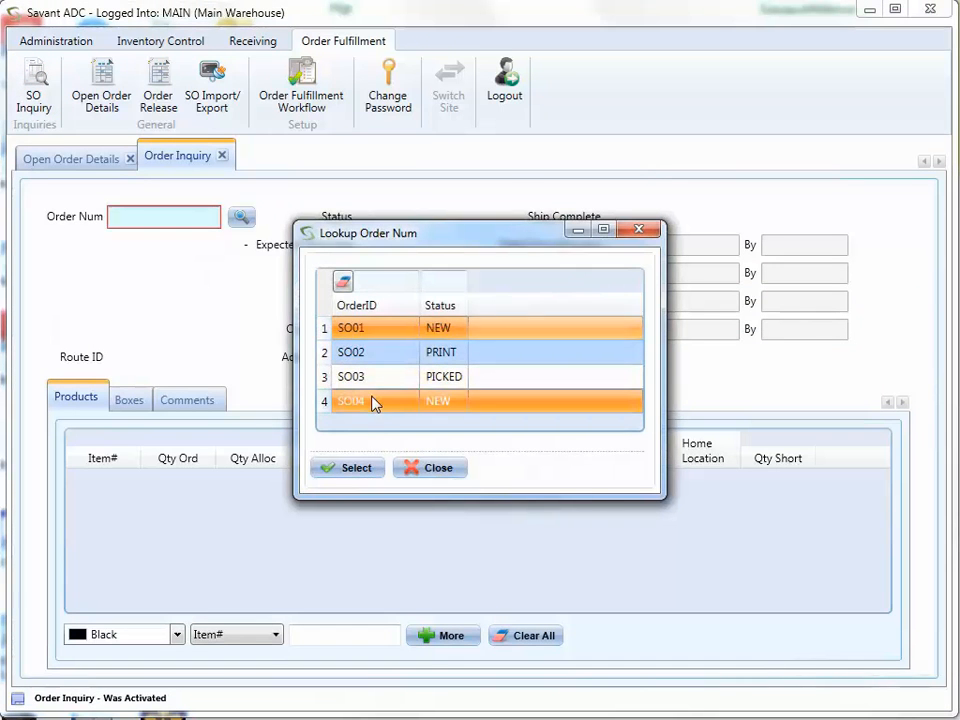
click(366, 466)
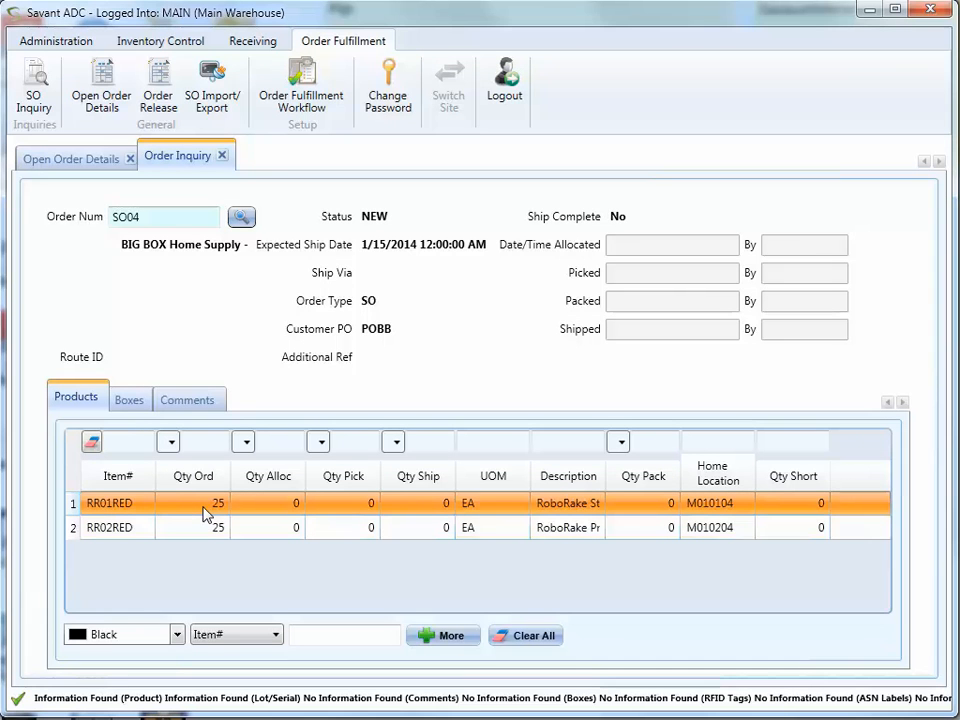
Check the stock of product RR01RED in the inventory product inquiry.
click(176, 41)
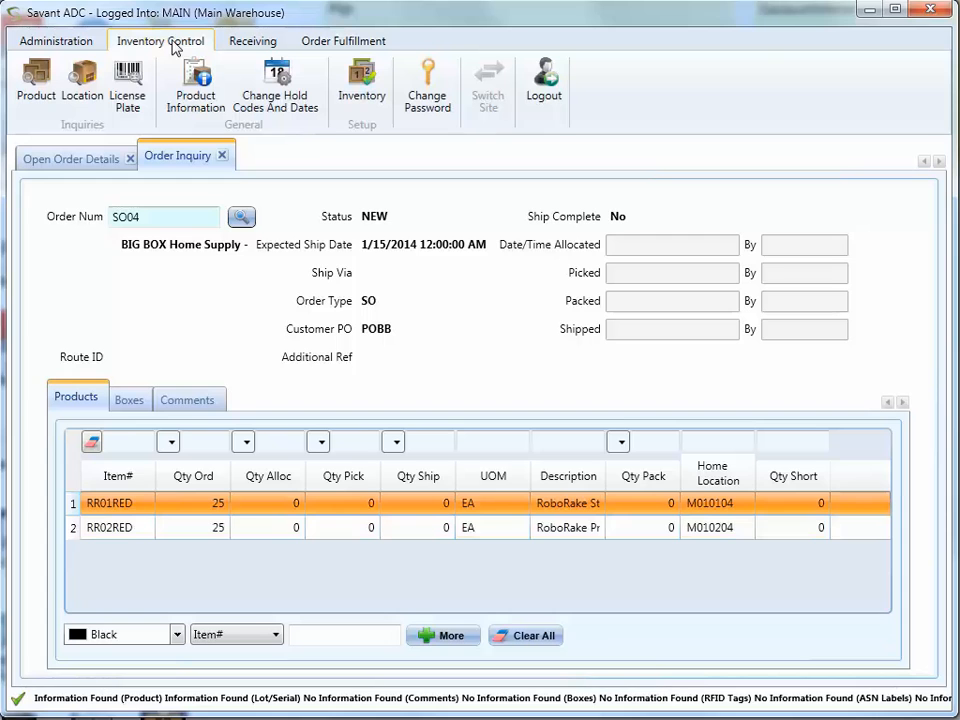
click(45, 78)
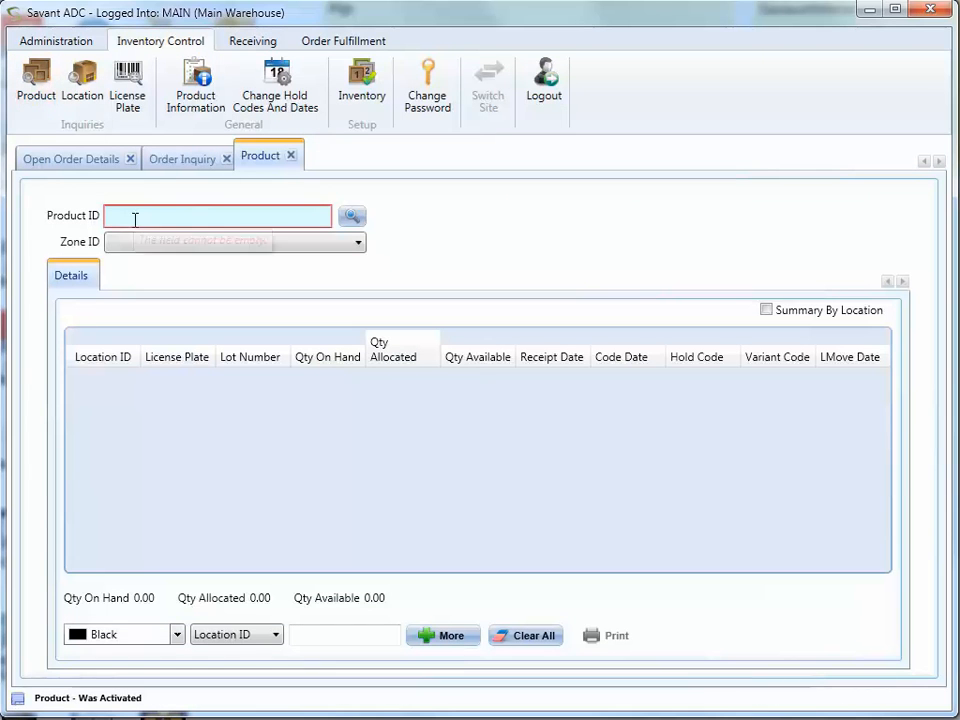
click(135, 219)
text(RR0)
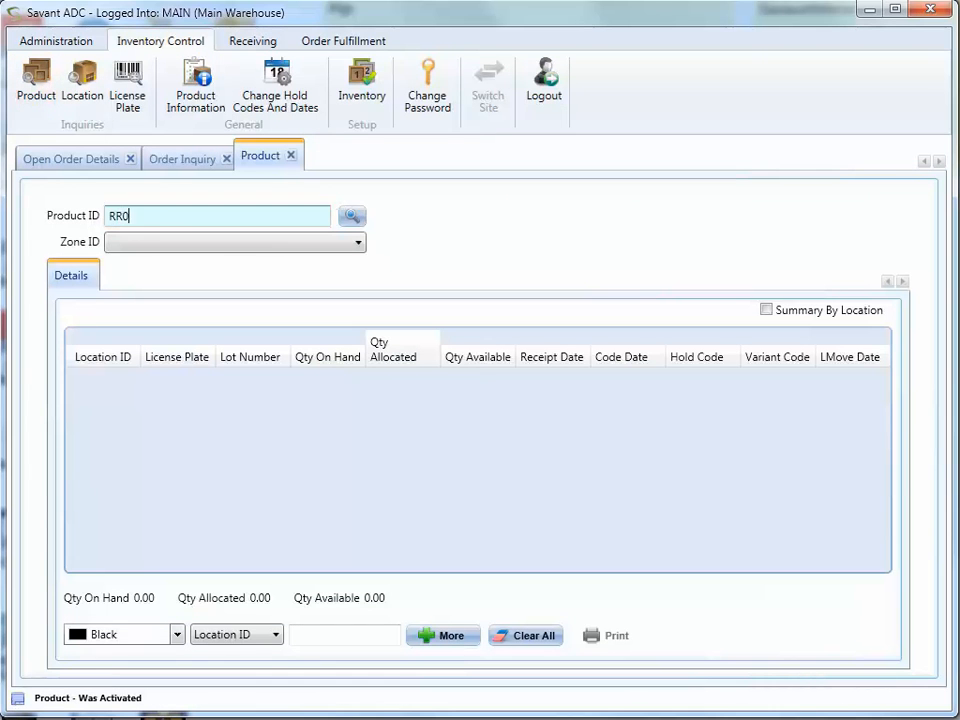
text(1RED)
key(Return)
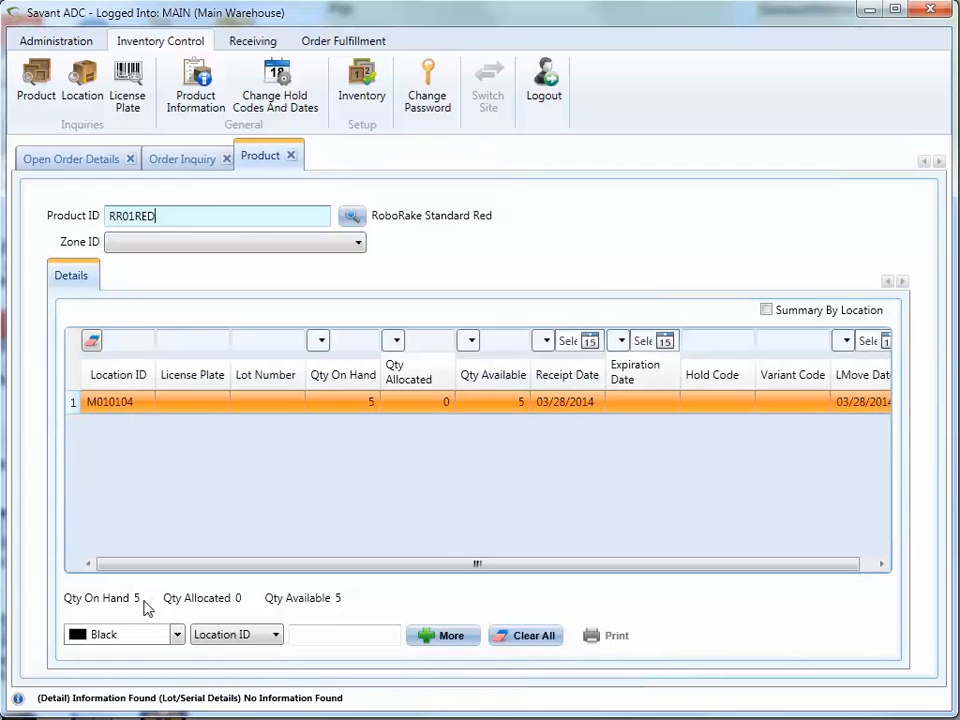
Change the product inquiry to RR02RED to check that item's stock.
click(134, 215)
key(BackSpace)
text(2)
key(Return)
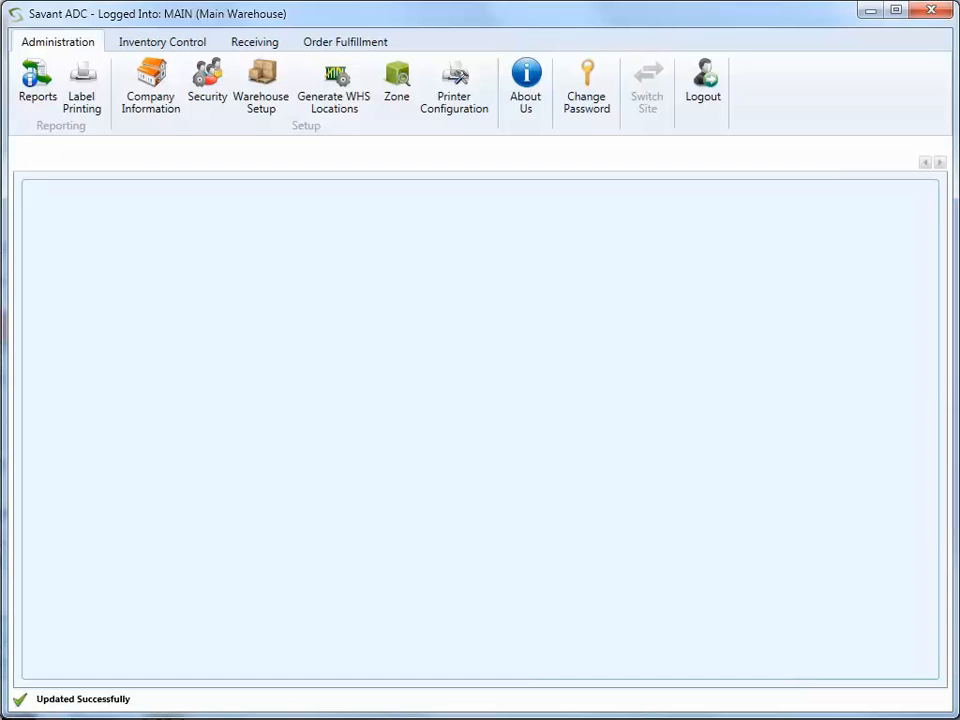
Load the operator spanishuser in the security settings, set the language to Spanish and update the record.
click(216, 84)
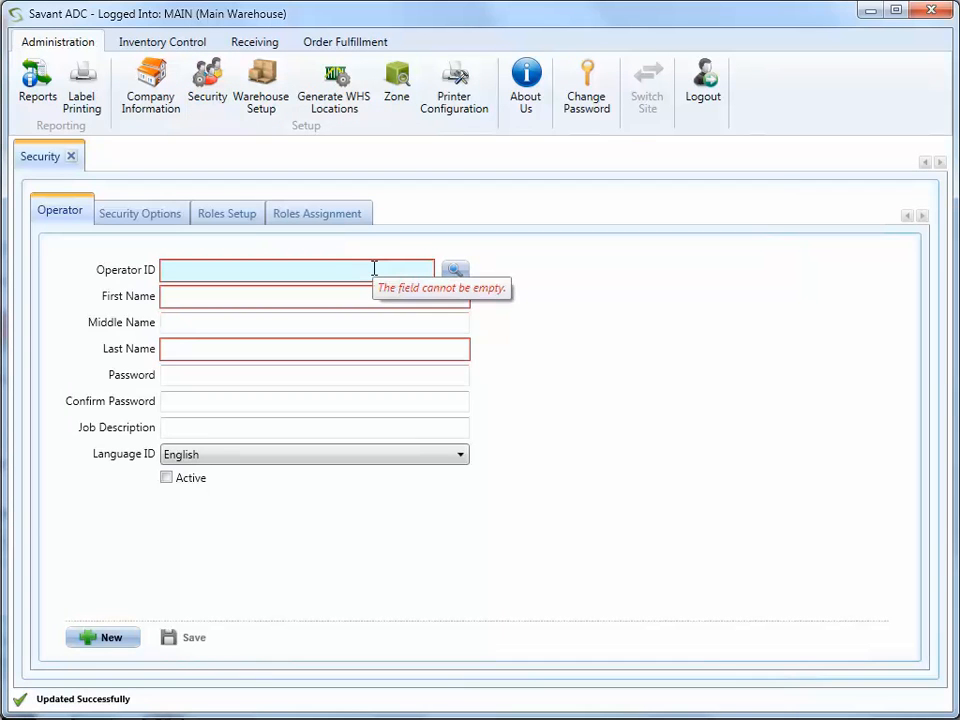
click(456, 272)
click(486, 402)
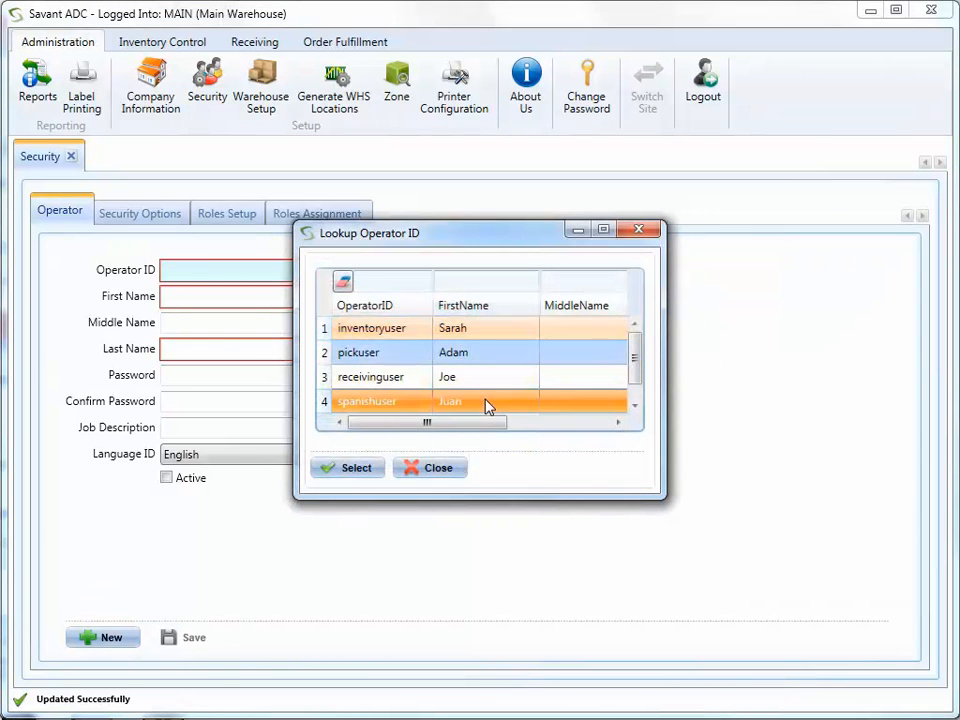
click(352, 468)
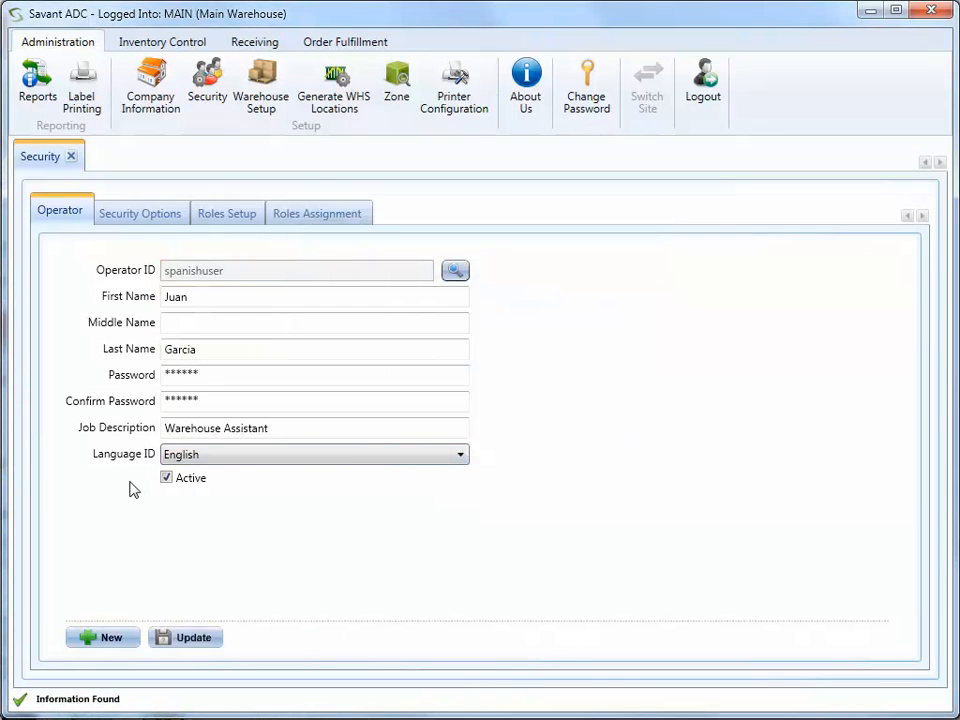
click(300, 463)
click(285, 491)
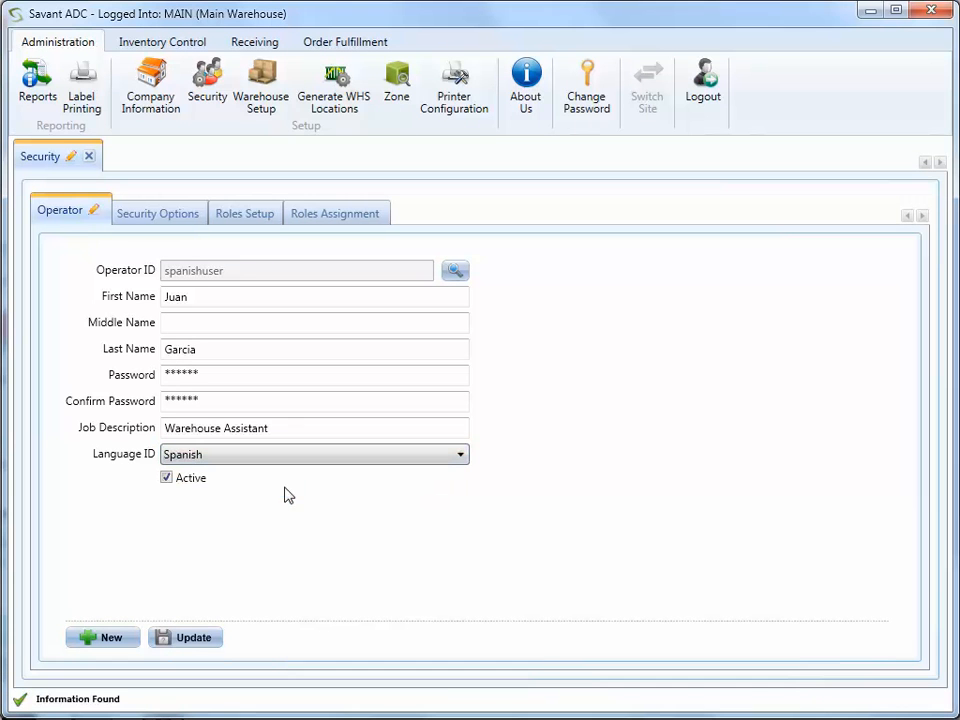
click(194, 638)
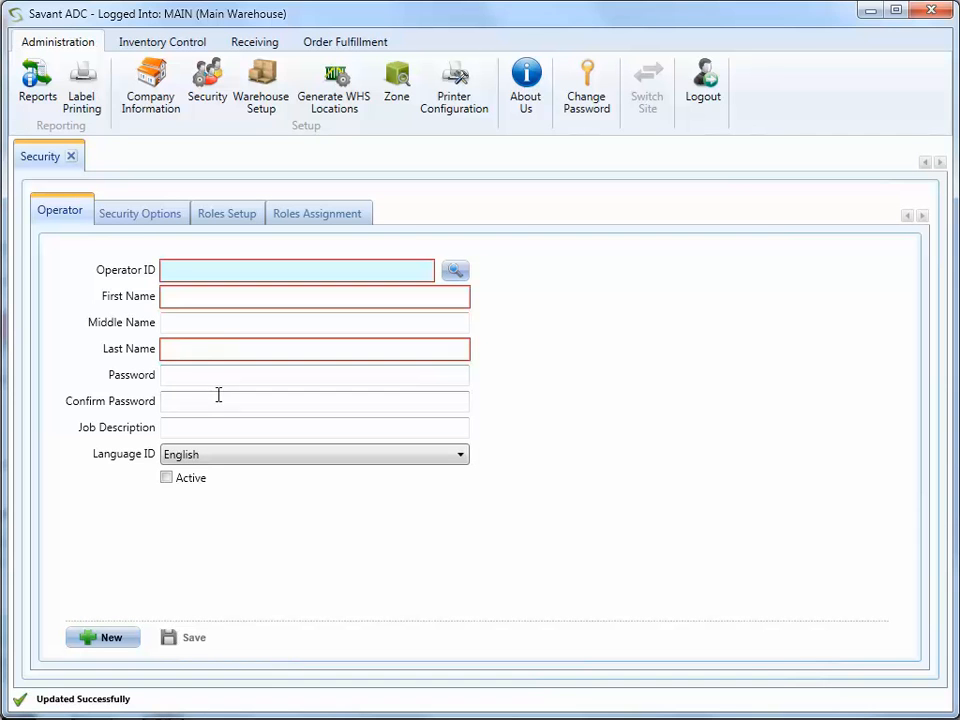
Enable Validate Operator Passwords in the security options, save, and return to the Operator form.
click(157, 217)
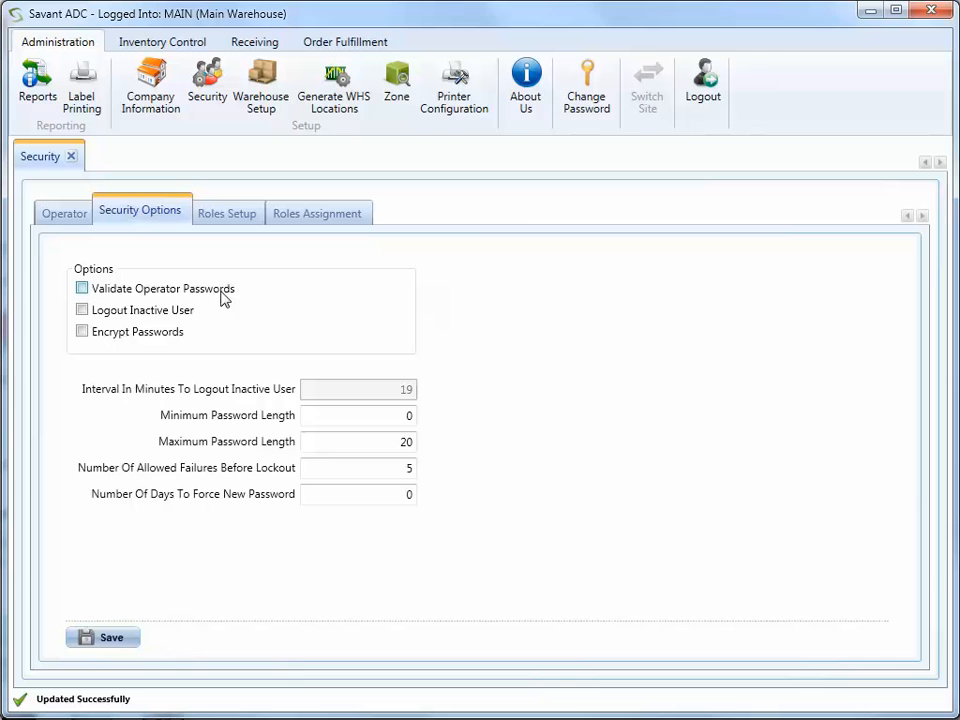
click(84, 289)
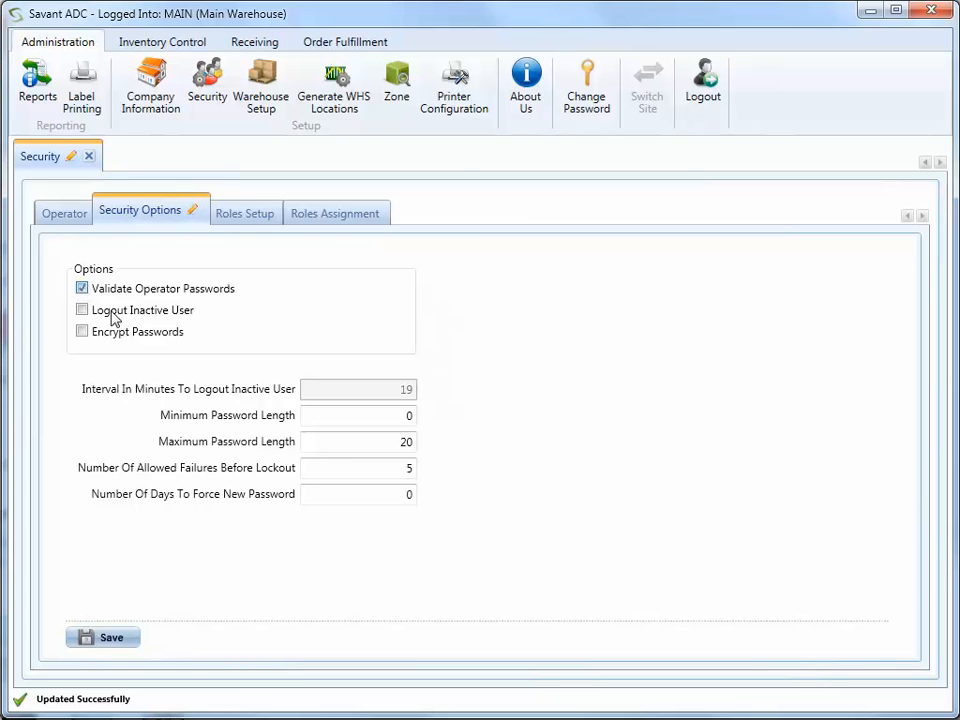
click(121, 634)
click(63, 214)
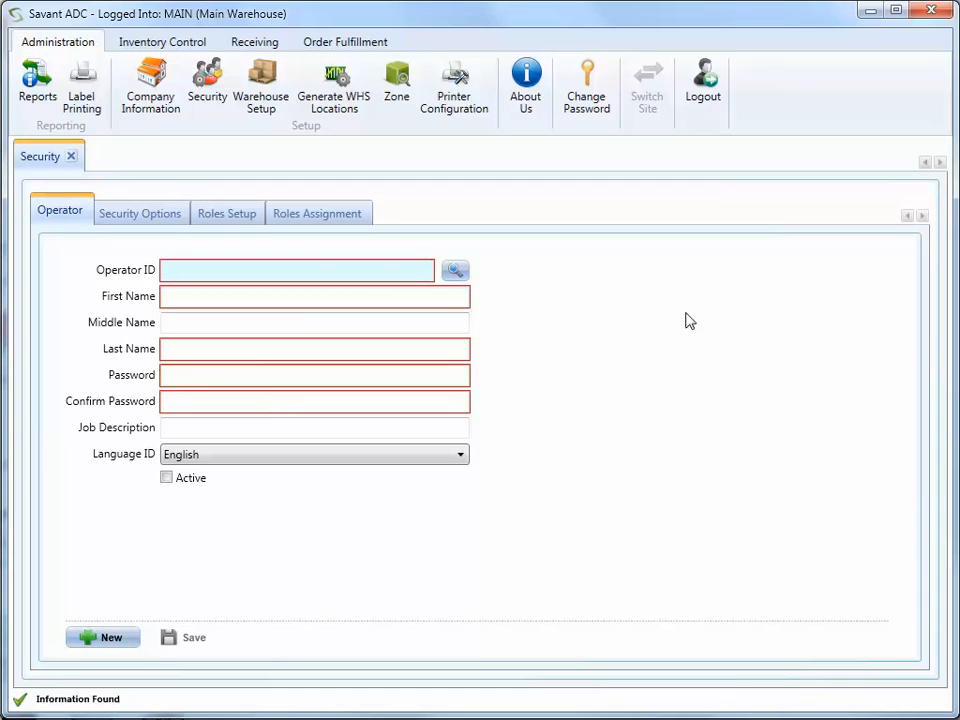
In Roles Setup, look up the existing roles and select the third one listed.
click(226, 215)
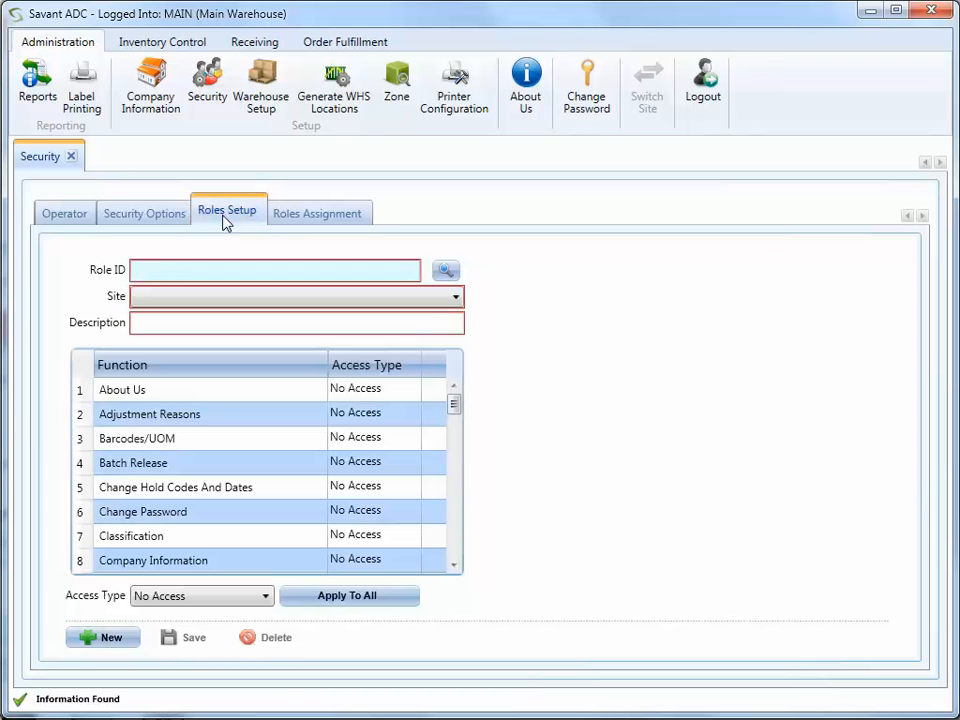
click(445, 270)
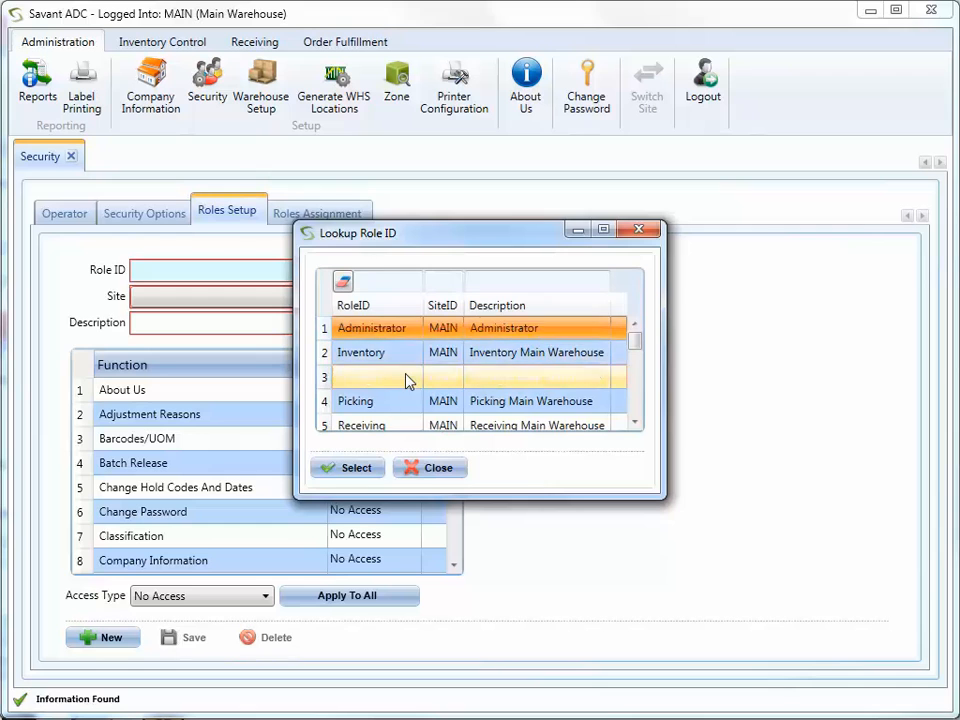
click(405, 378)
click(369, 467)
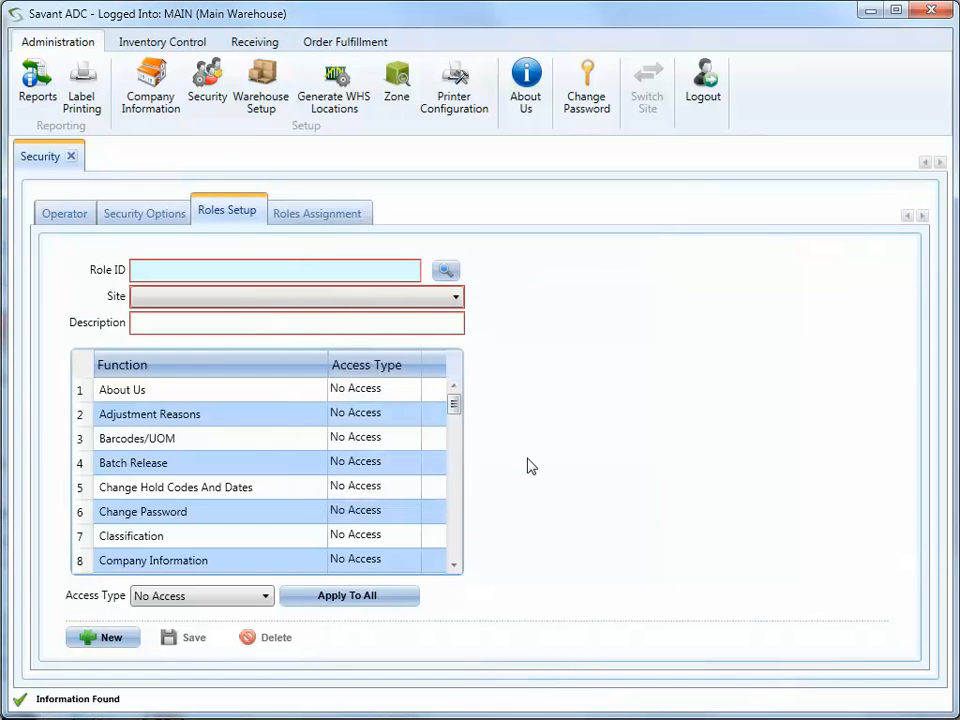
Review the access type of each function listed for the Manager role, down to Security Options.
click(455, 508)
click(455, 508)
click(455, 508)
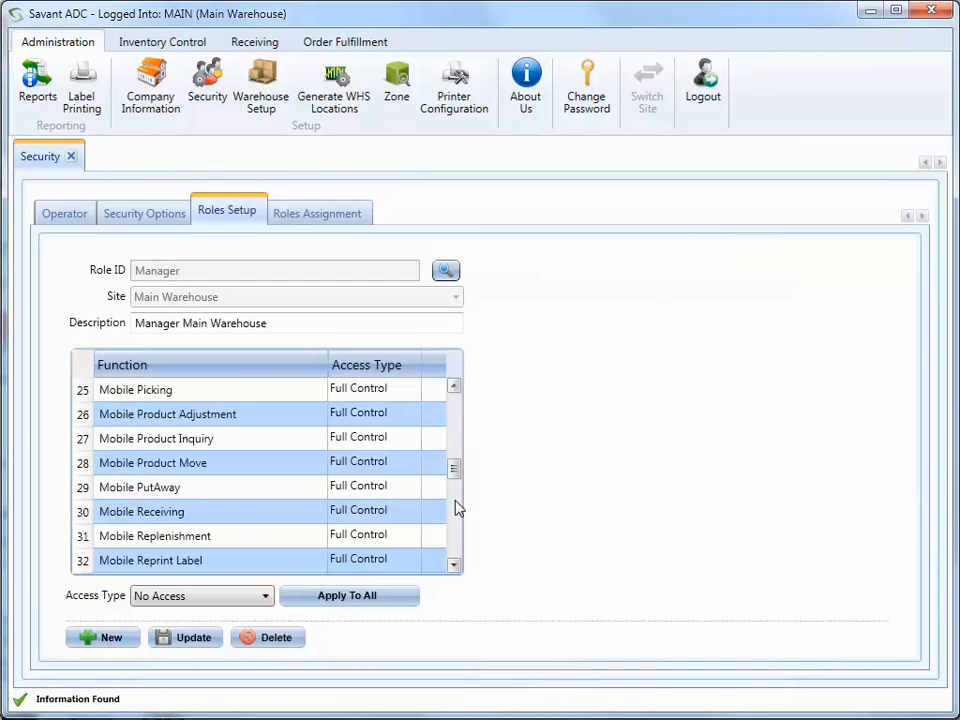
click(453, 513)
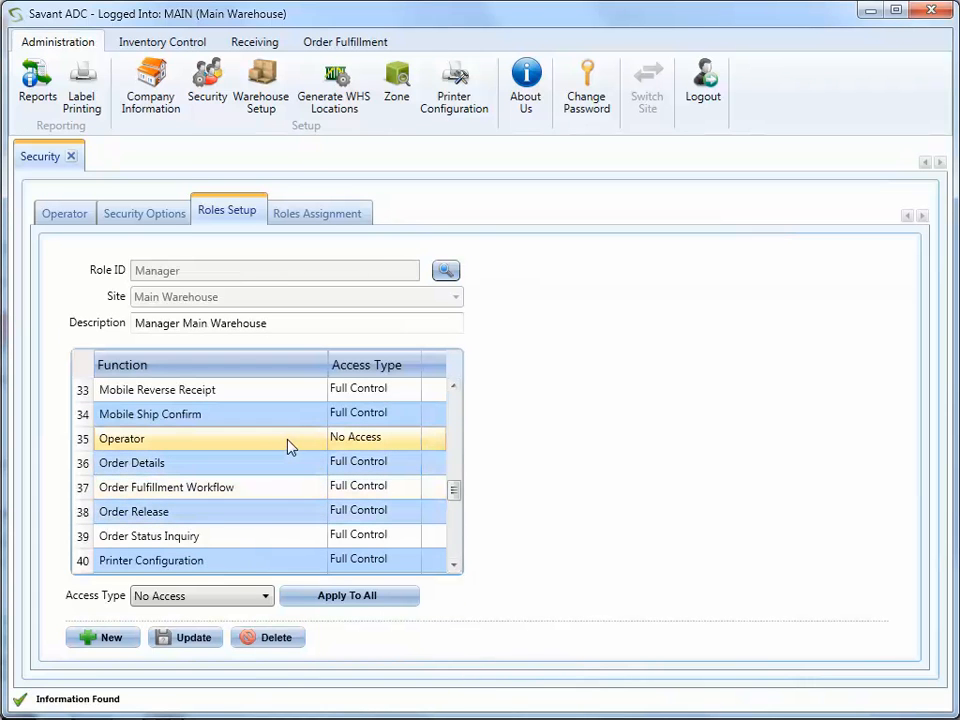
click(455, 549)
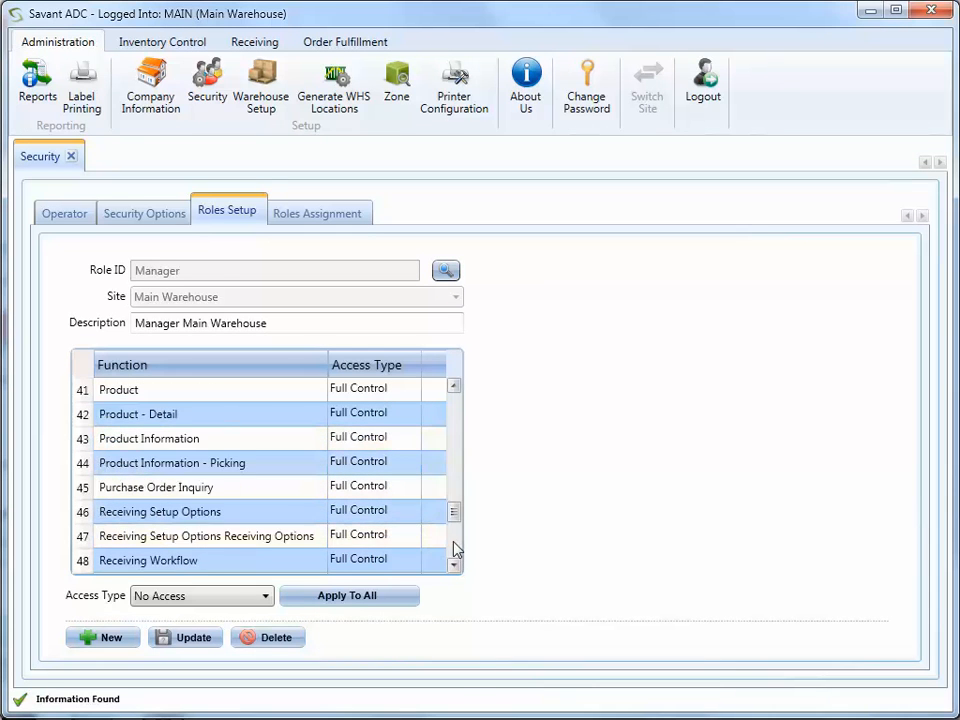
click(455, 549)
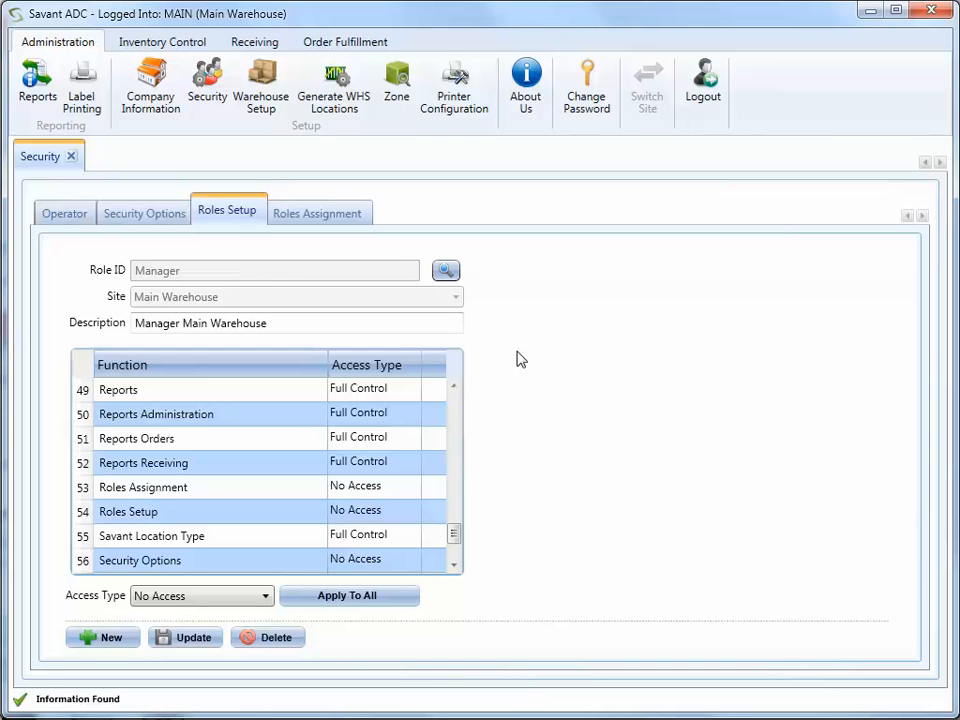
In Roles Assignment, look up the operator spanishuser and choose the Main Warehouse site to view the assigned roles.
click(332, 213)
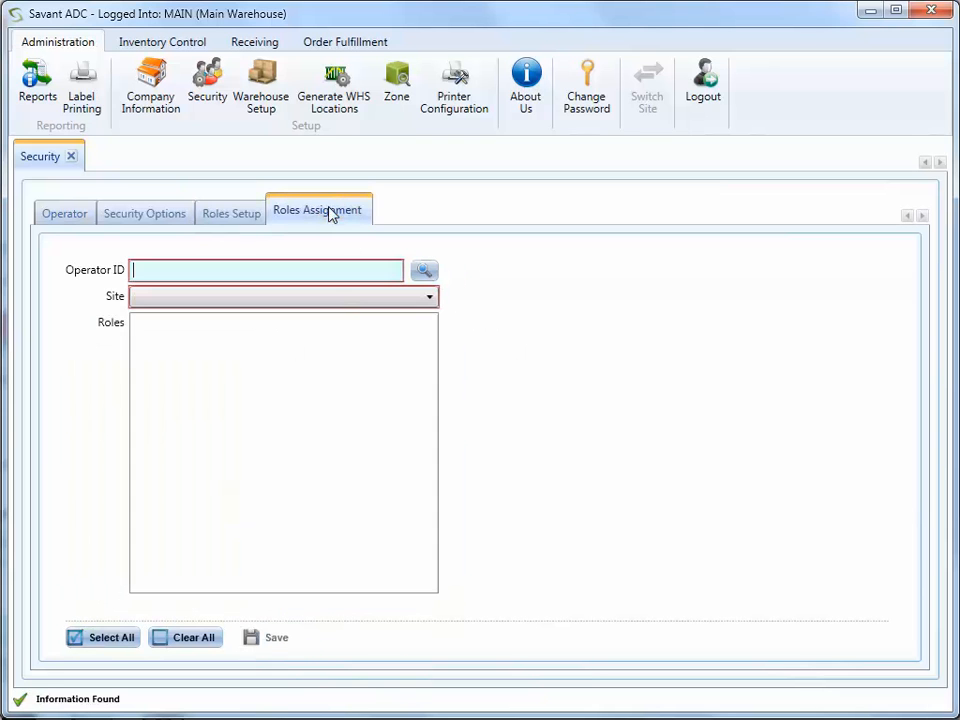
click(424, 270)
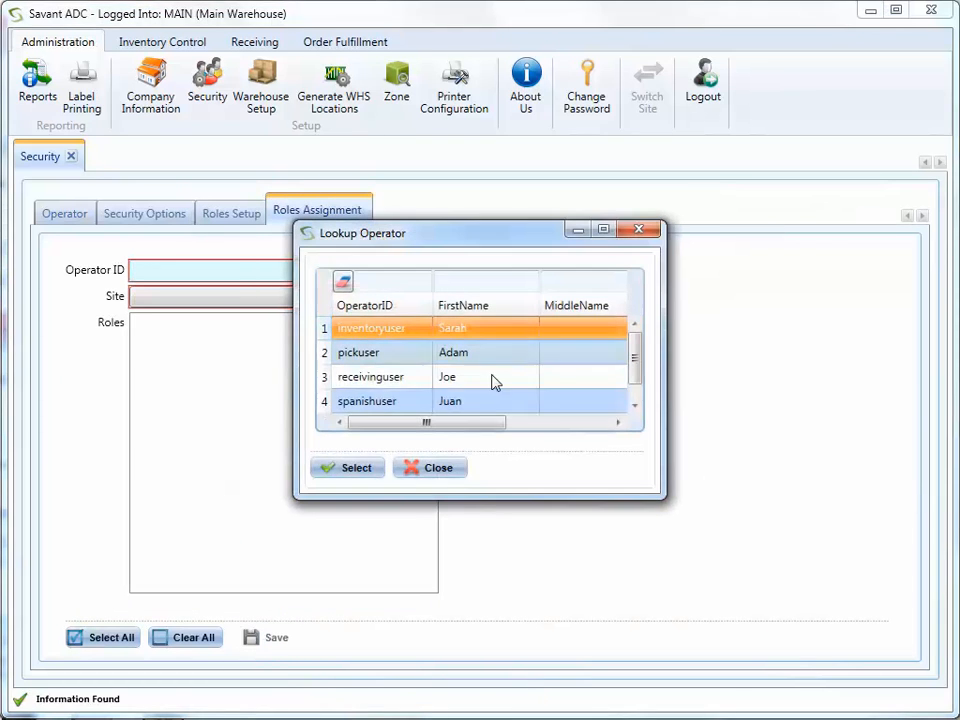
click(486, 403)
click(358, 468)
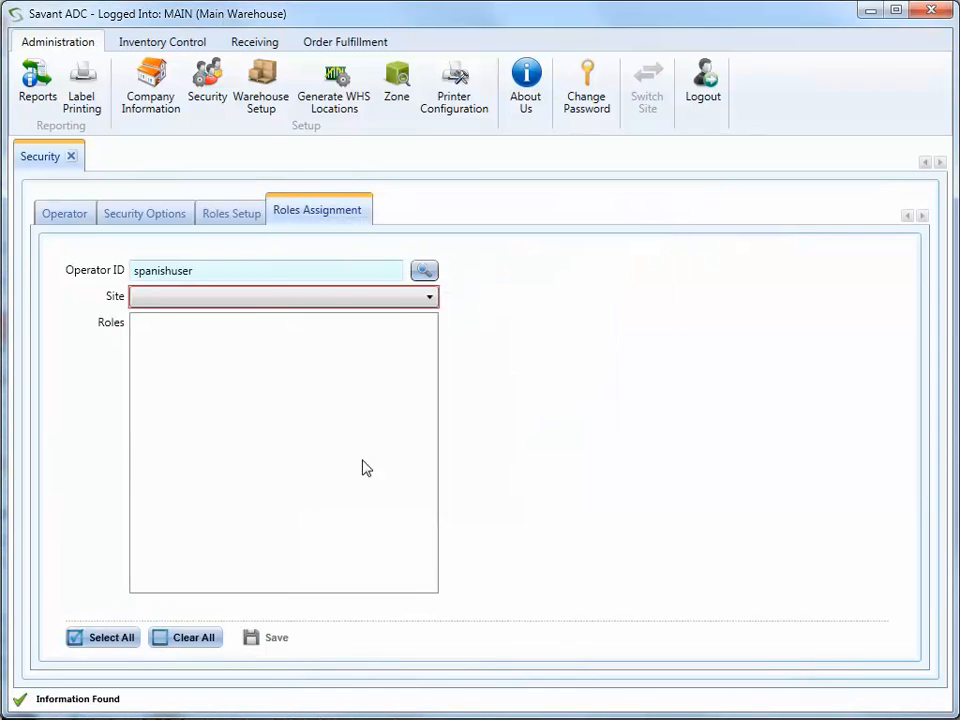
click(394, 295)
click(367, 318)
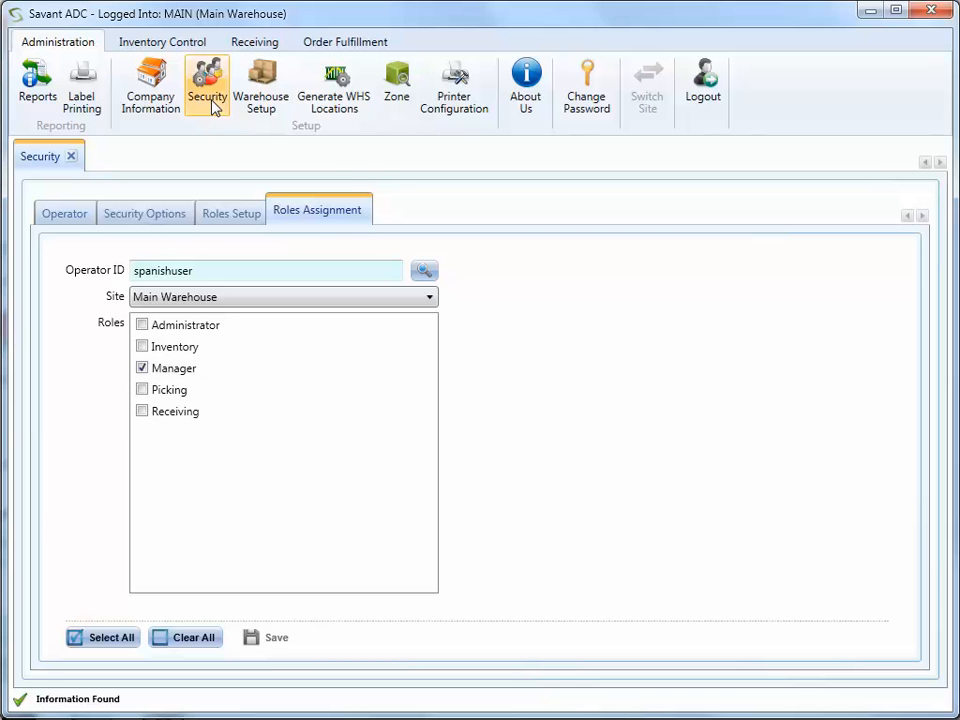
Log out and sign in to Main Warehouse as spanishuser, entering the account password.
click(702, 104)
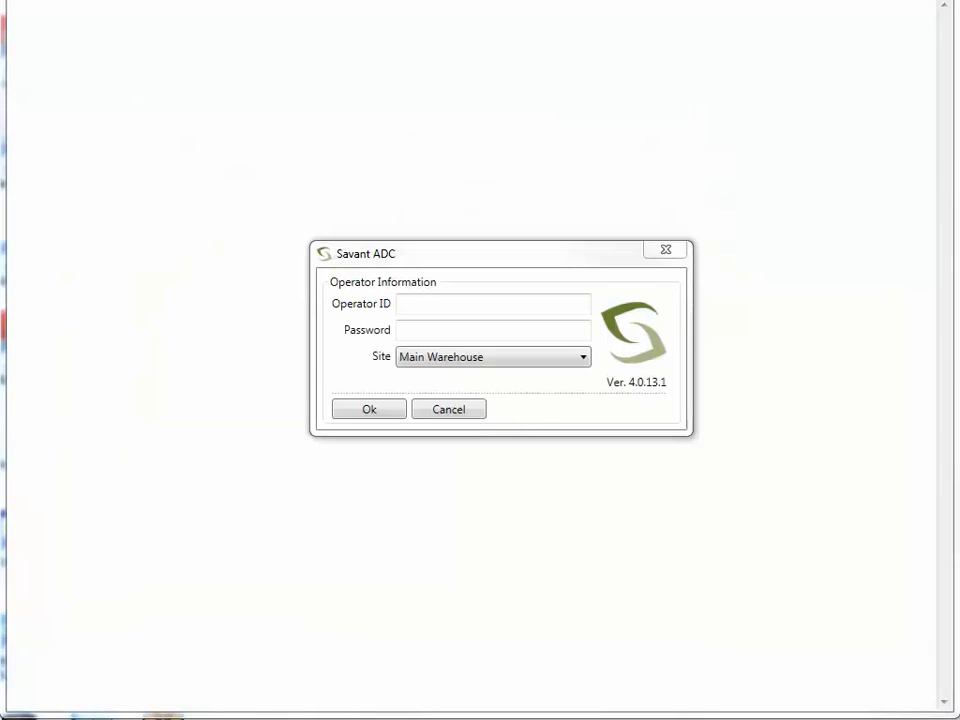
click(504, 302)
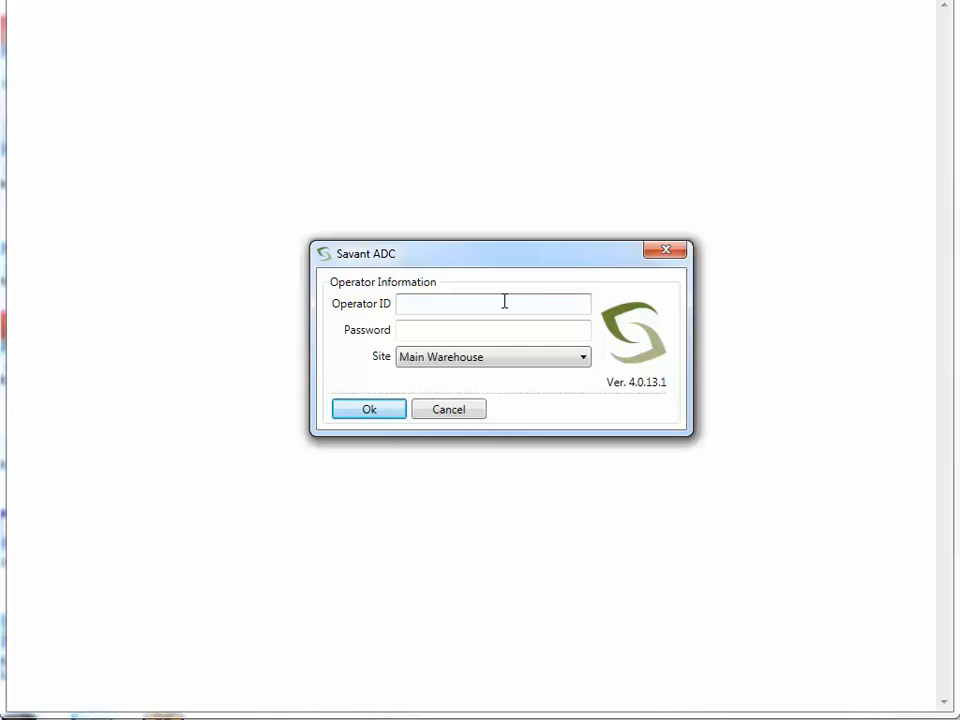
text(spanishuser)
key(Tab)
text(******)
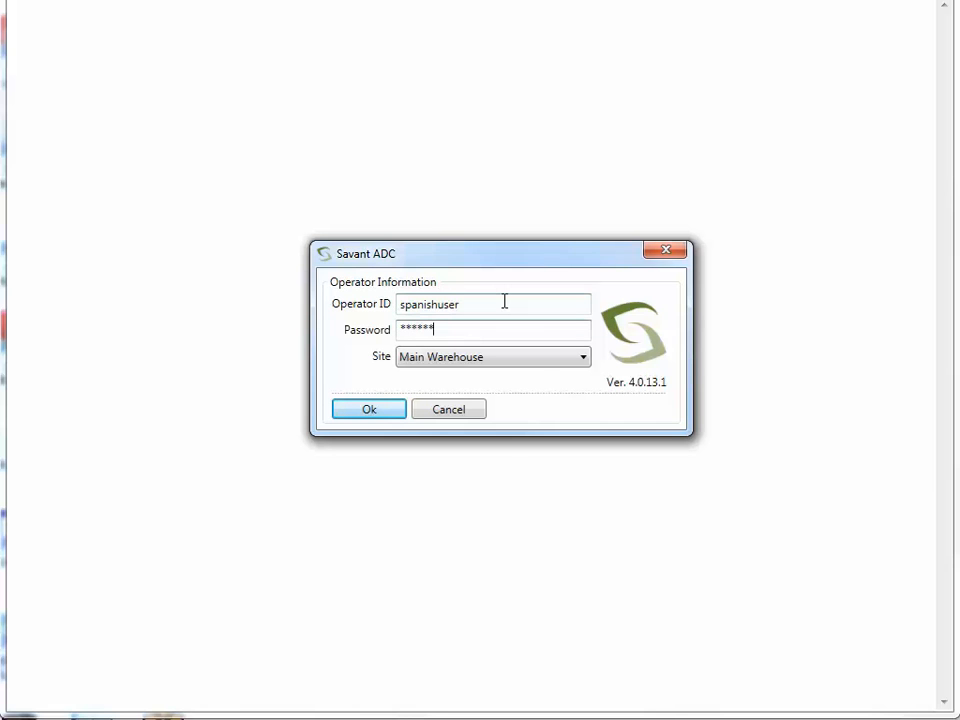
key(Return)
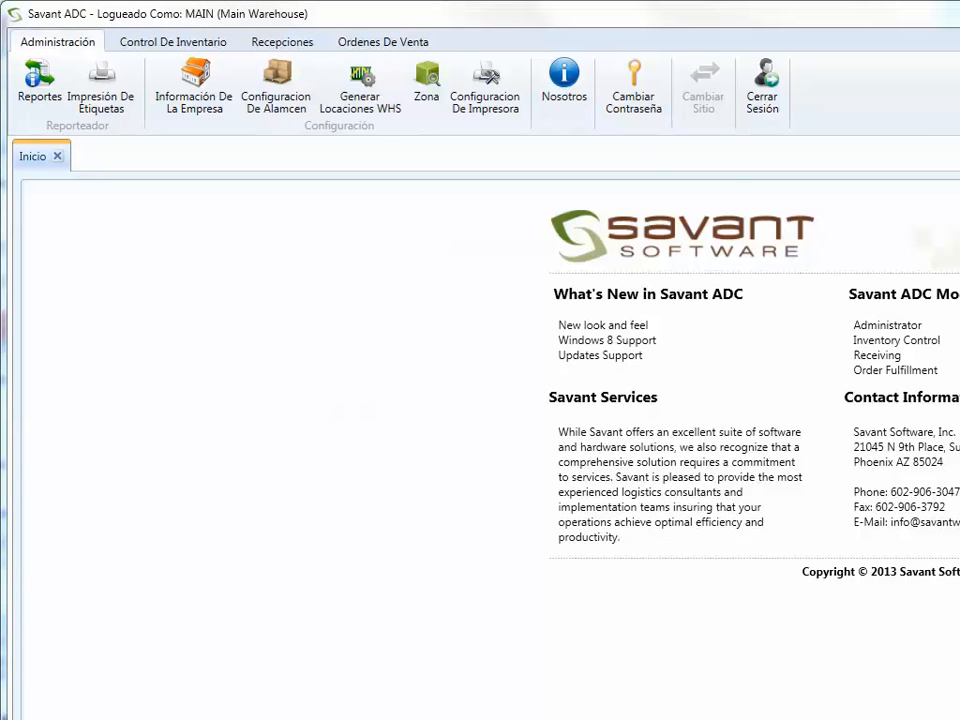
click(293, 78)
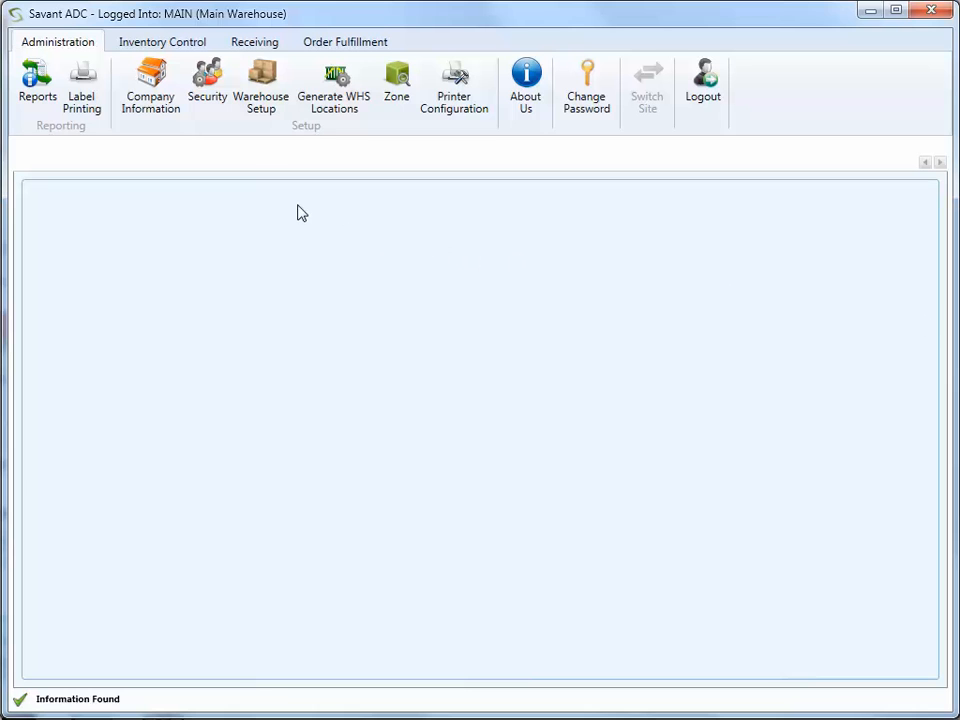
Open the warehouse setup, look up the existing location types, highlight Secondary and close the lookup without loading it.
click(262, 68)
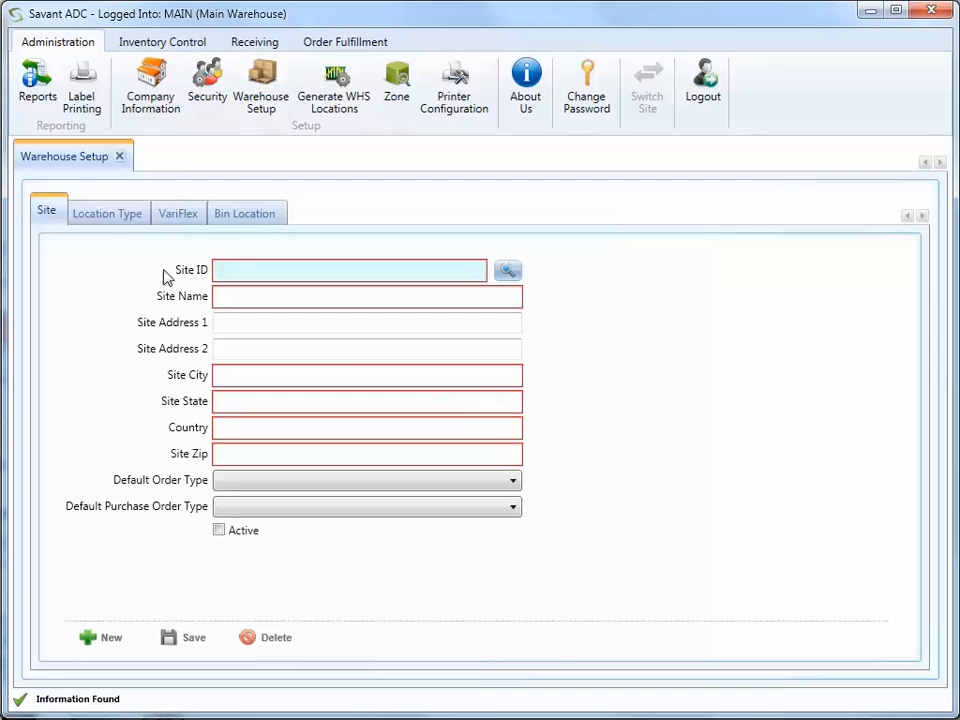
click(132, 218)
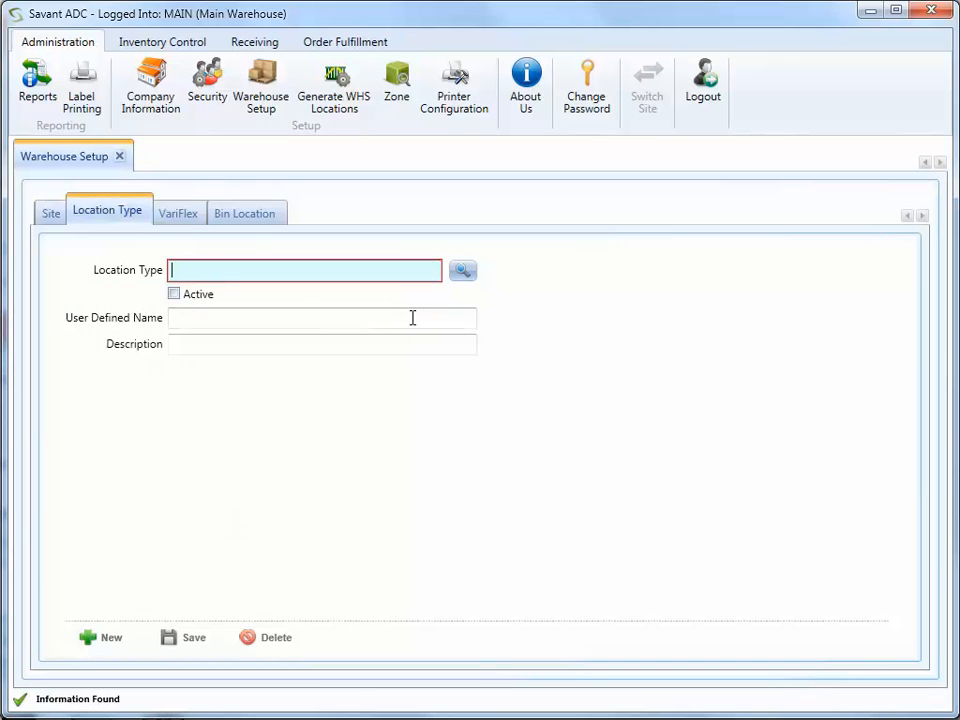
click(462, 271)
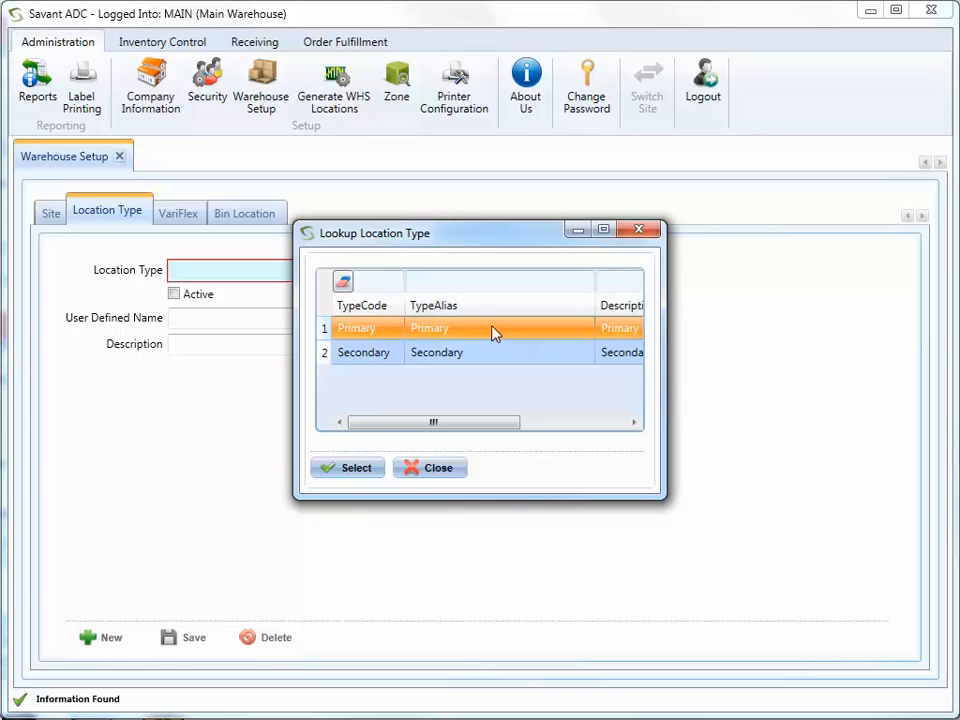
click(490, 353)
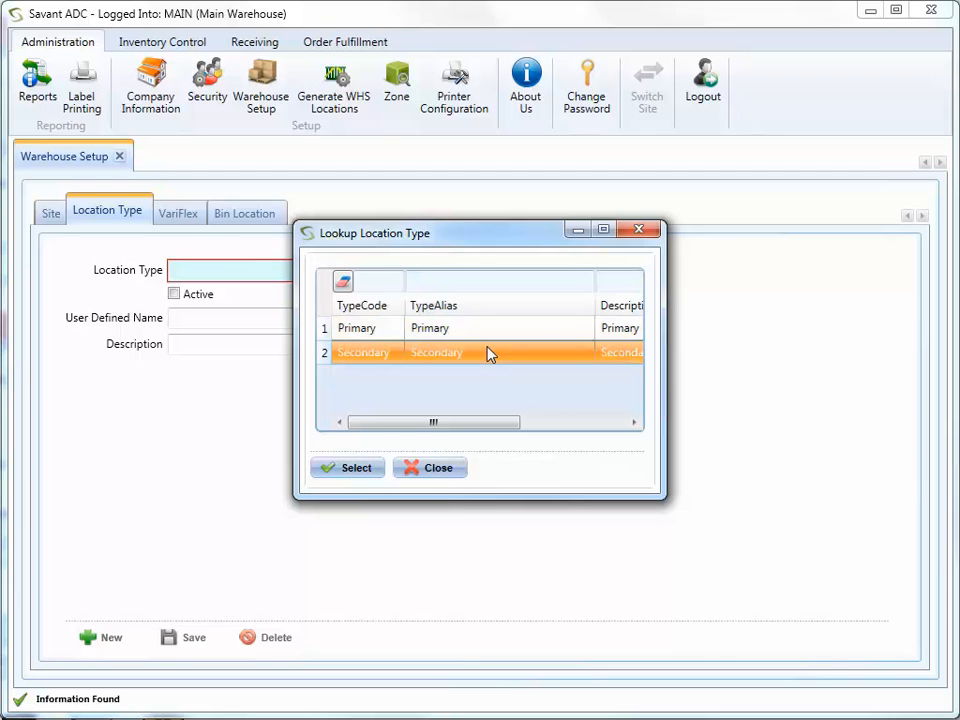
click(443, 471)
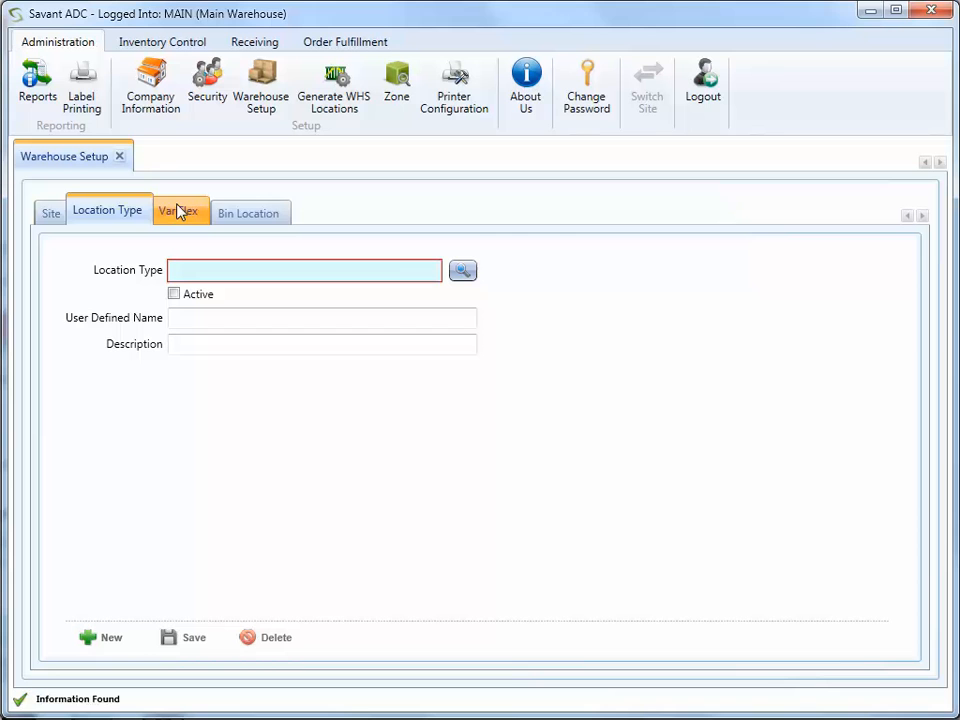
Look up the bin locations, browse the whole list of codes through MREC01, and close the lookup.
click(222, 212)
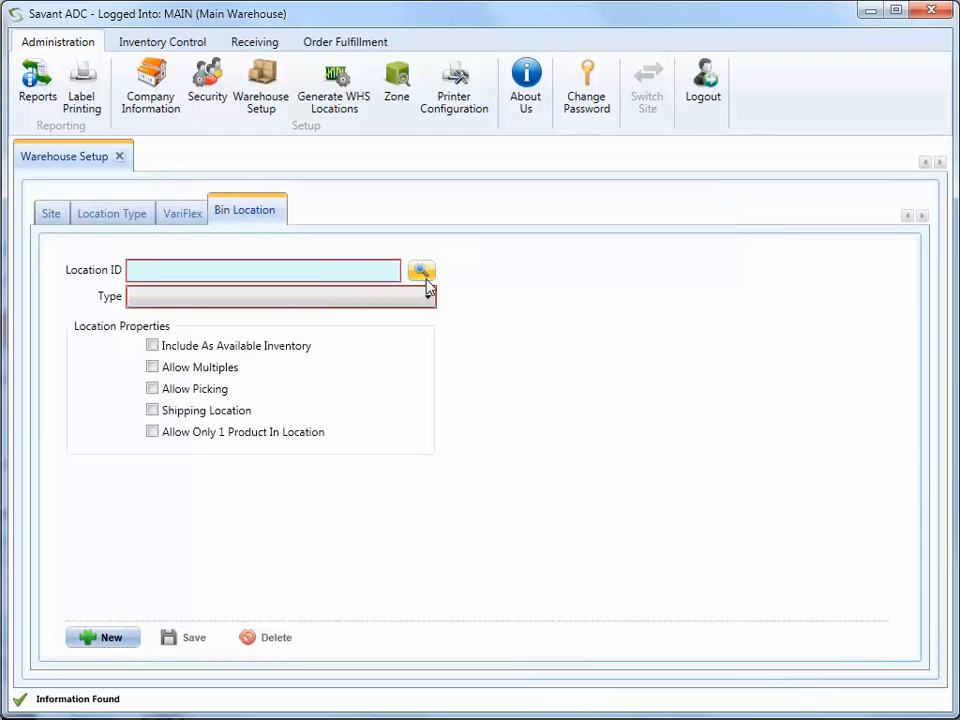
click(425, 281)
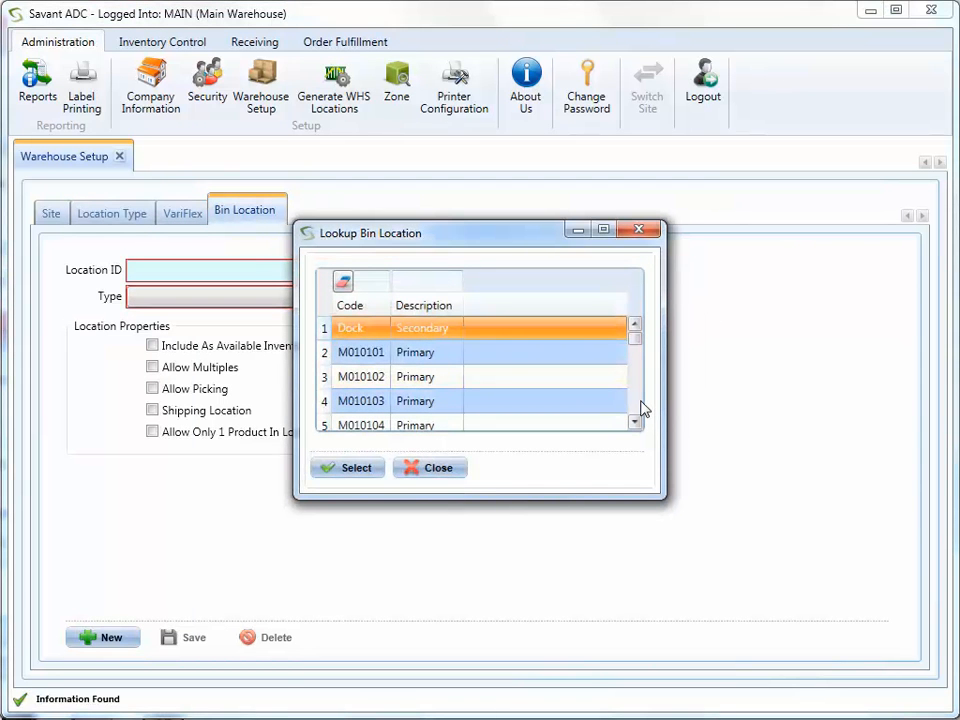
click(637, 408)
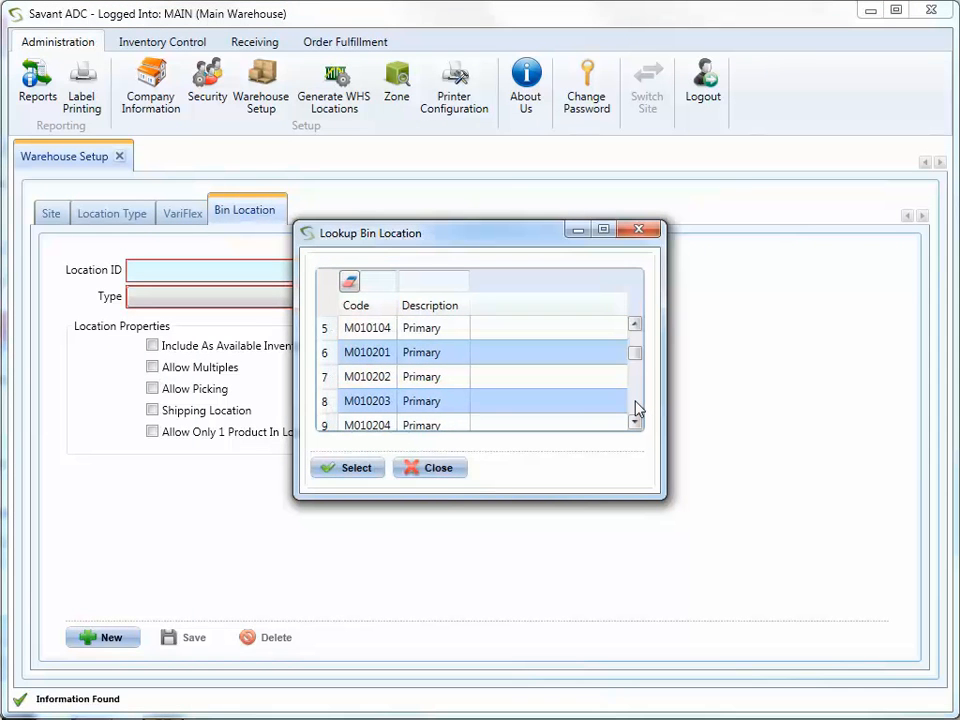
click(637, 408)
click(637, 408)
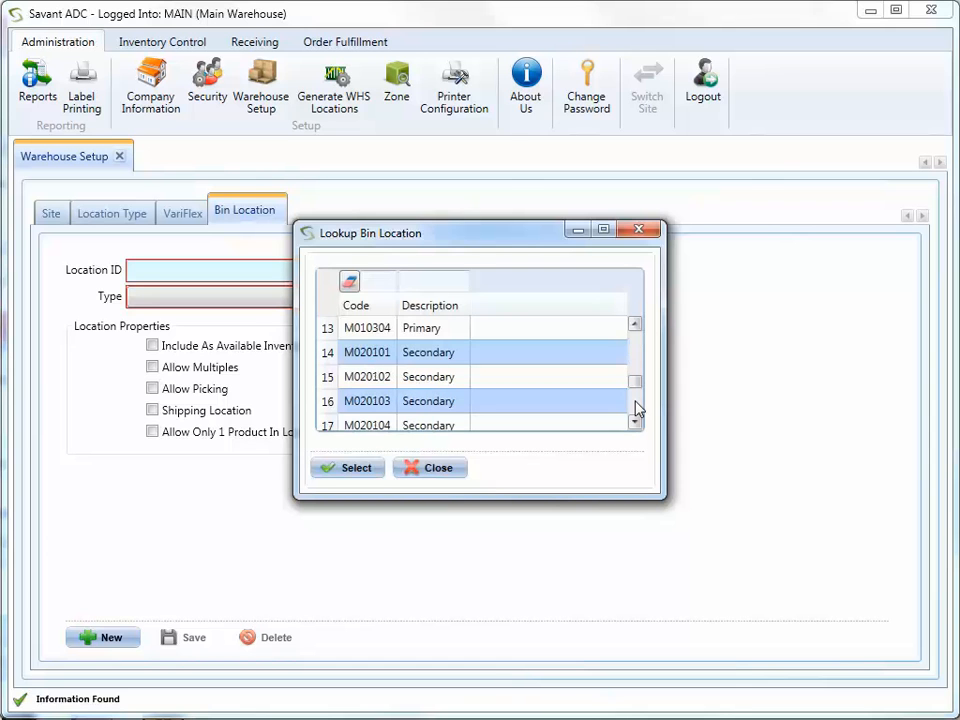
click(637, 408)
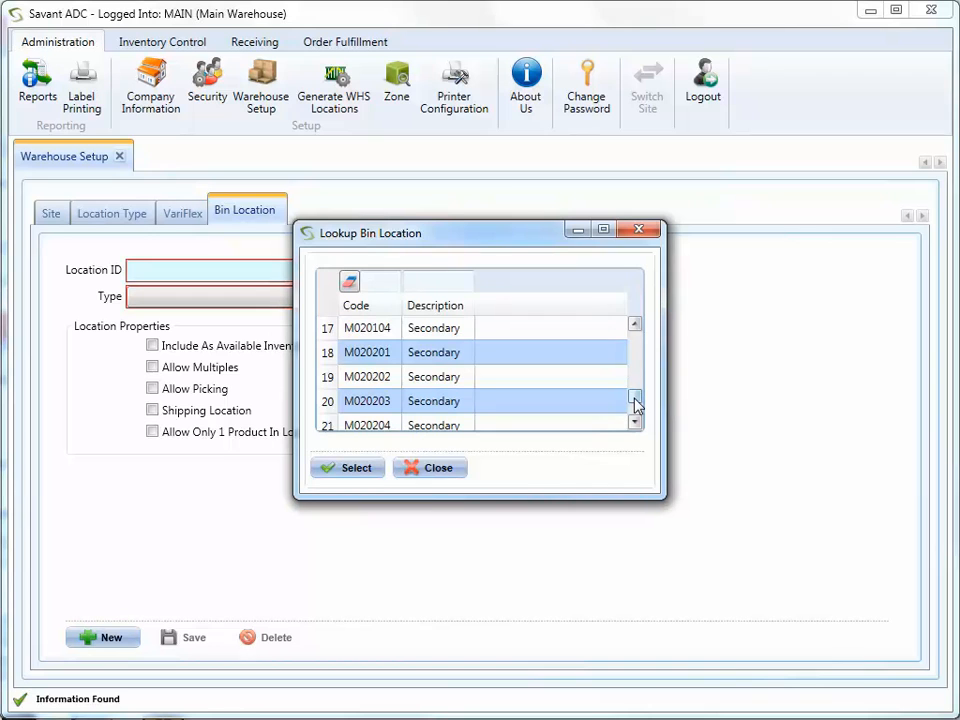
drag(634, 400, 619, 422)
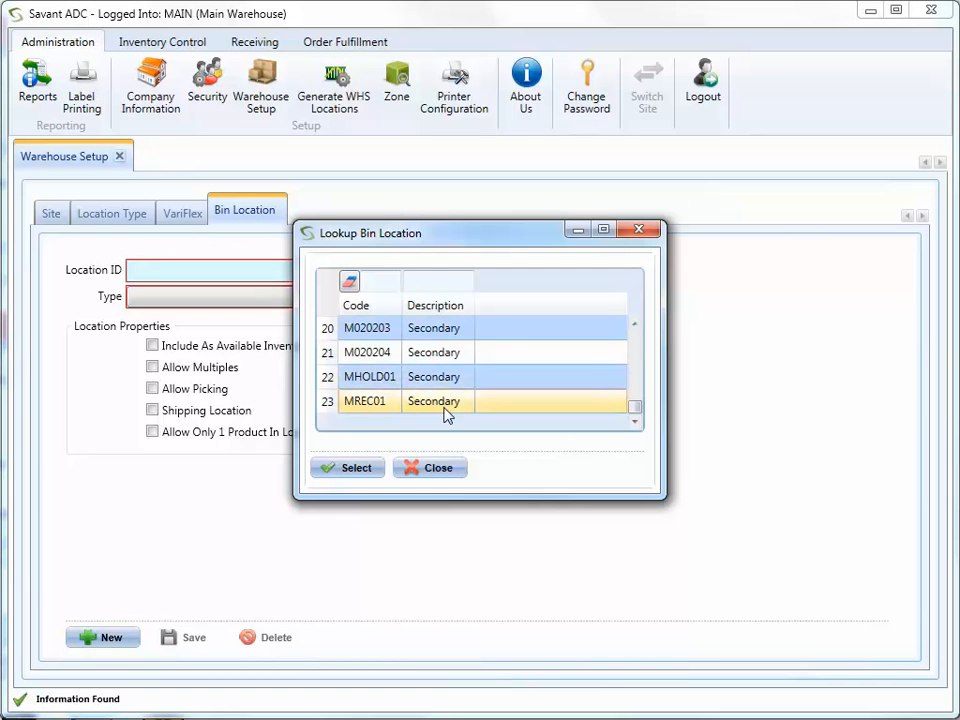
click(441, 469)
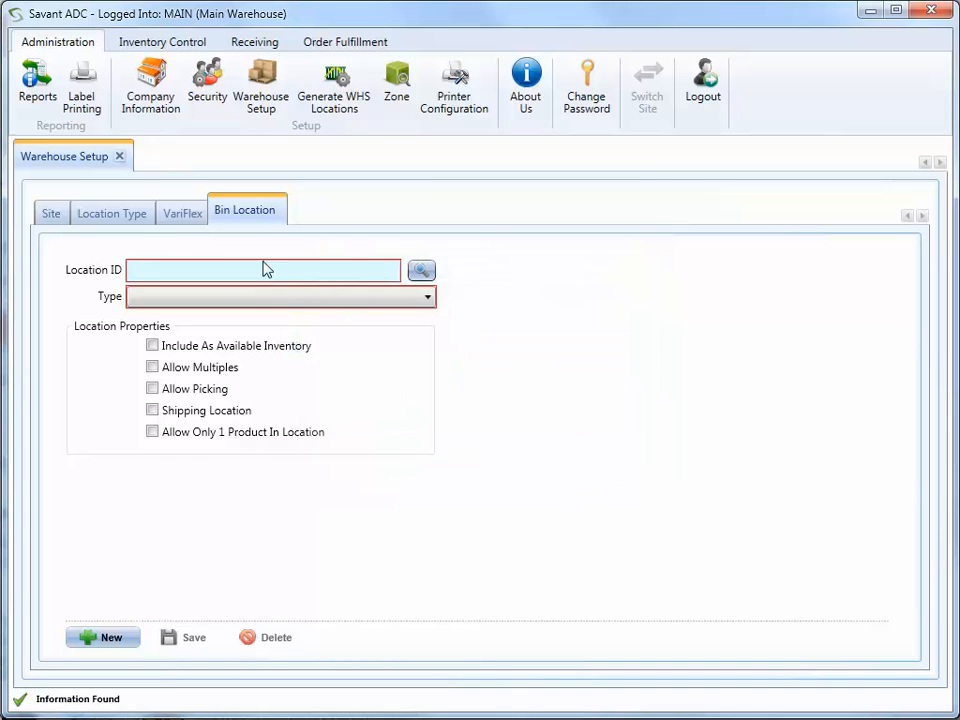
Load the VariFlex segment definition for the Primary location type.
click(182, 212)
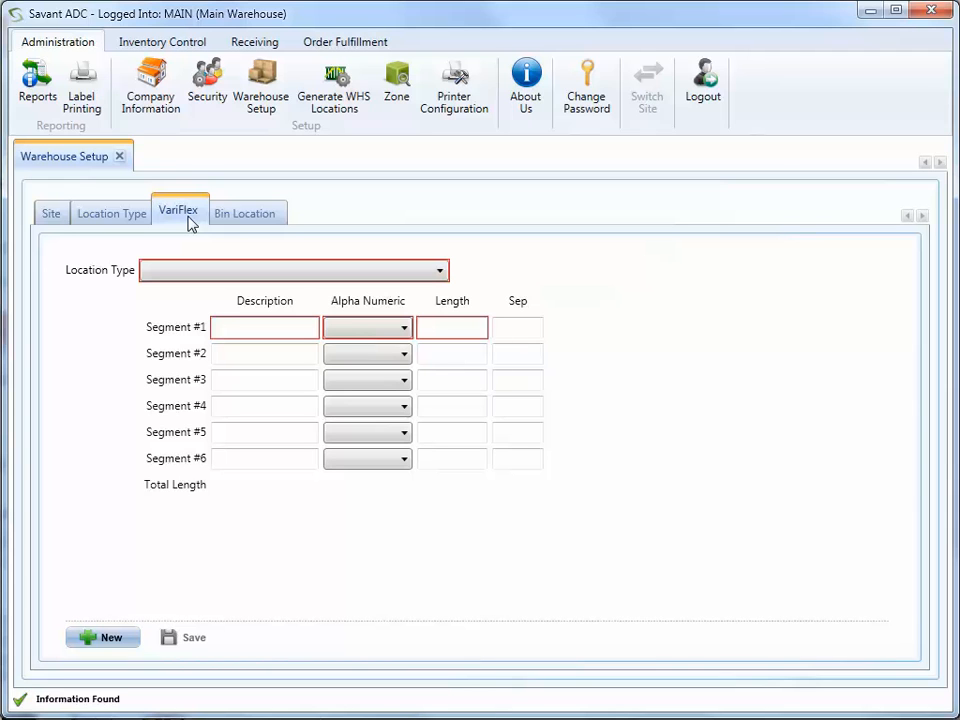
click(439, 271)
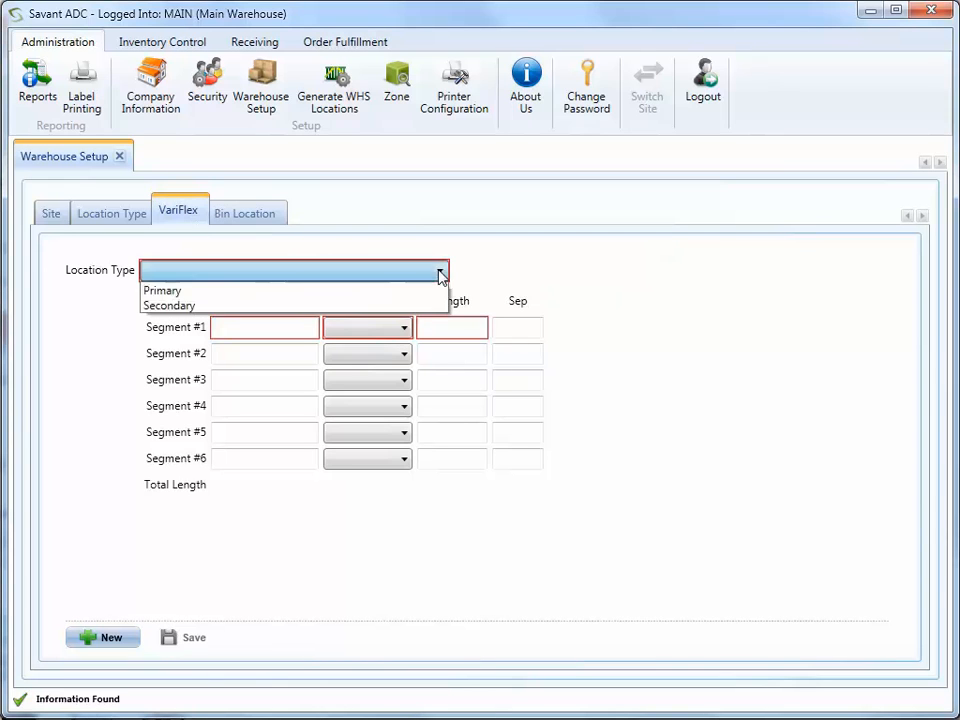
click(396, 295)
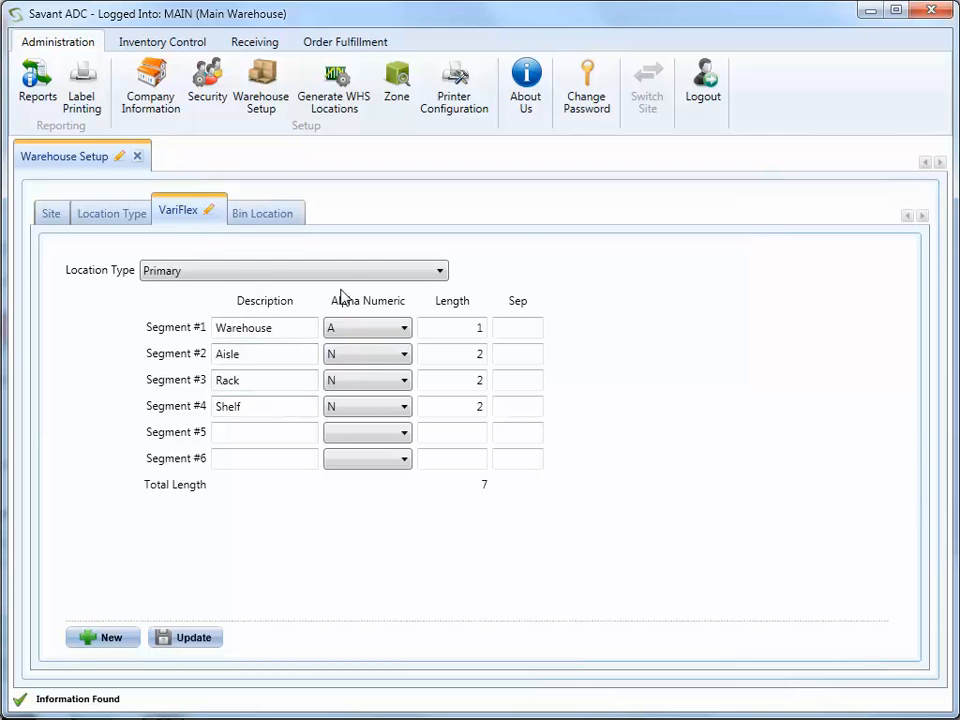
Return to the Bin Location form, open the warehouse location generator and set its location type to Primary.
click(285, 218)
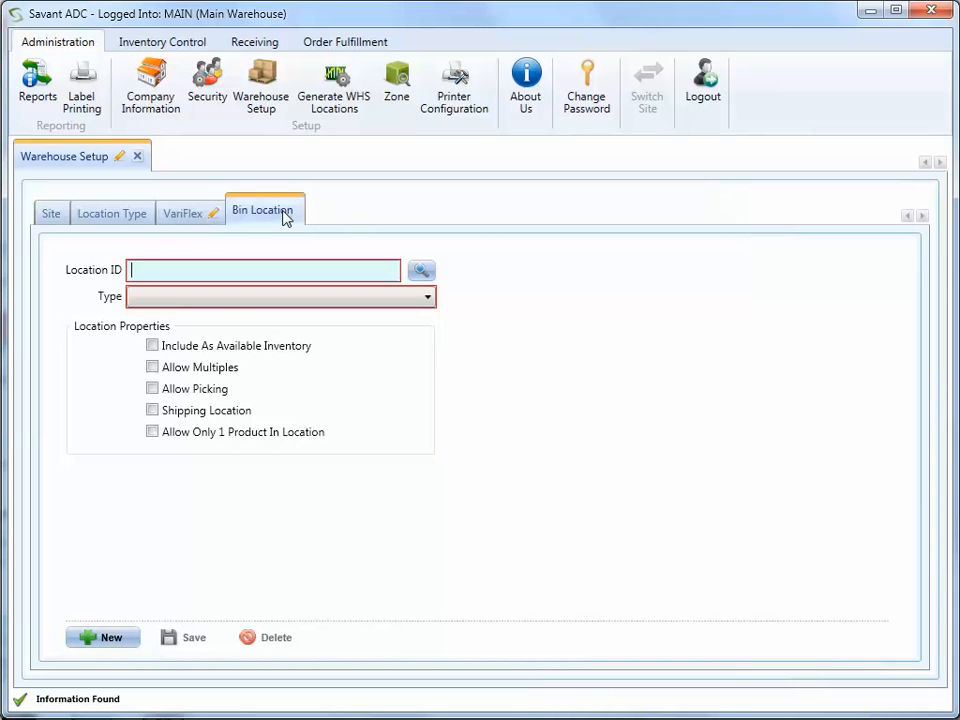
click(338, 102)
click(395, 224)
click(371, 237)
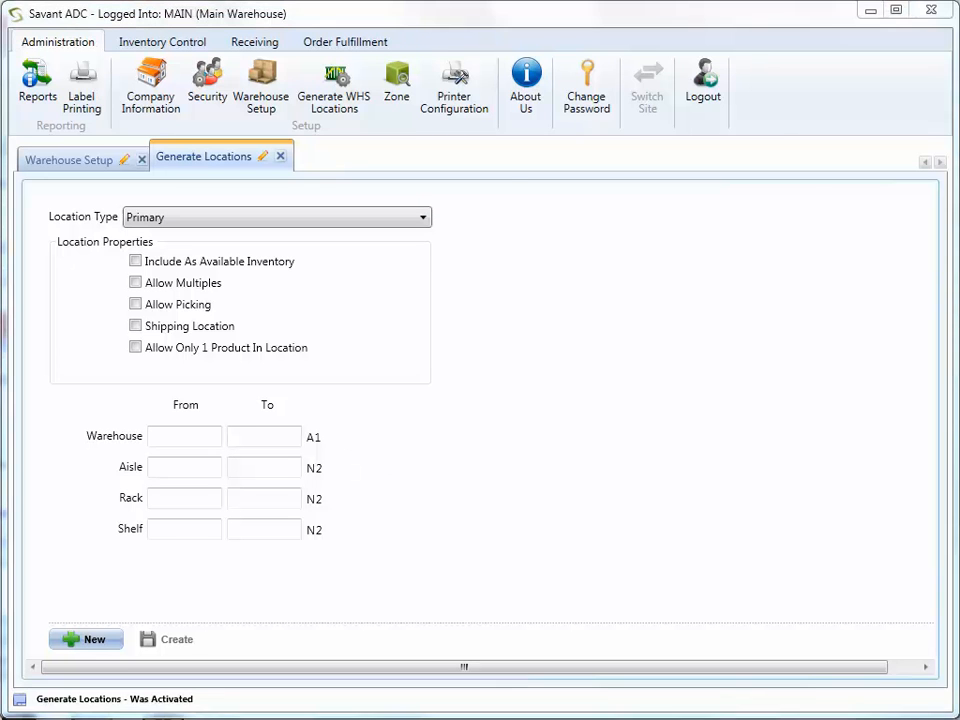
Open the Zone setup and load MZONE01, the Front Warehouse Zone, to view its location sequence.
click(391, 86)
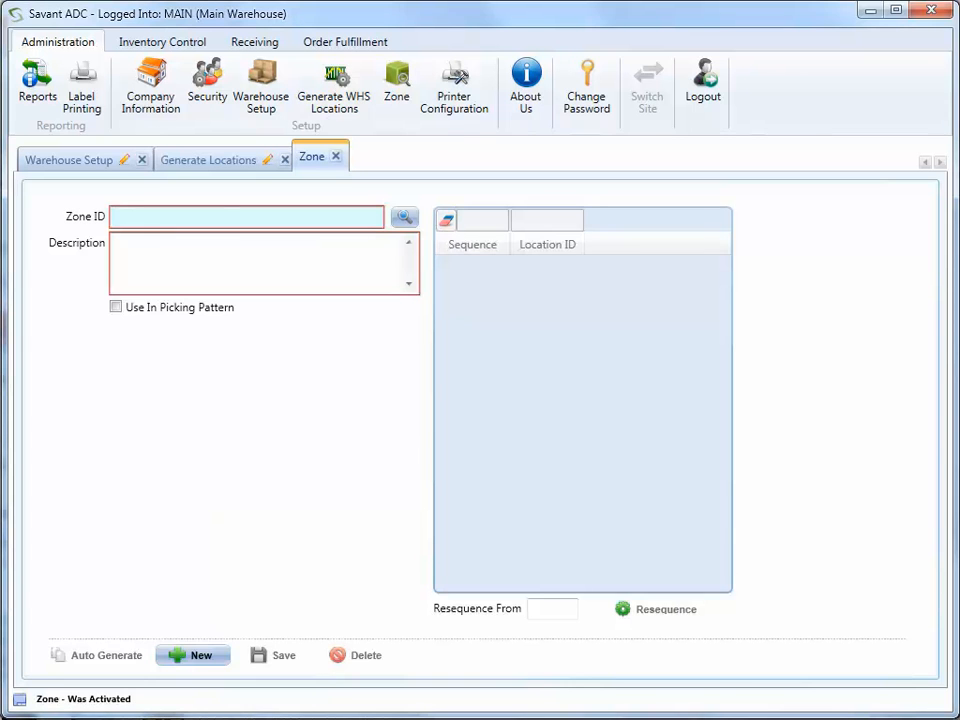
click(404, 217)
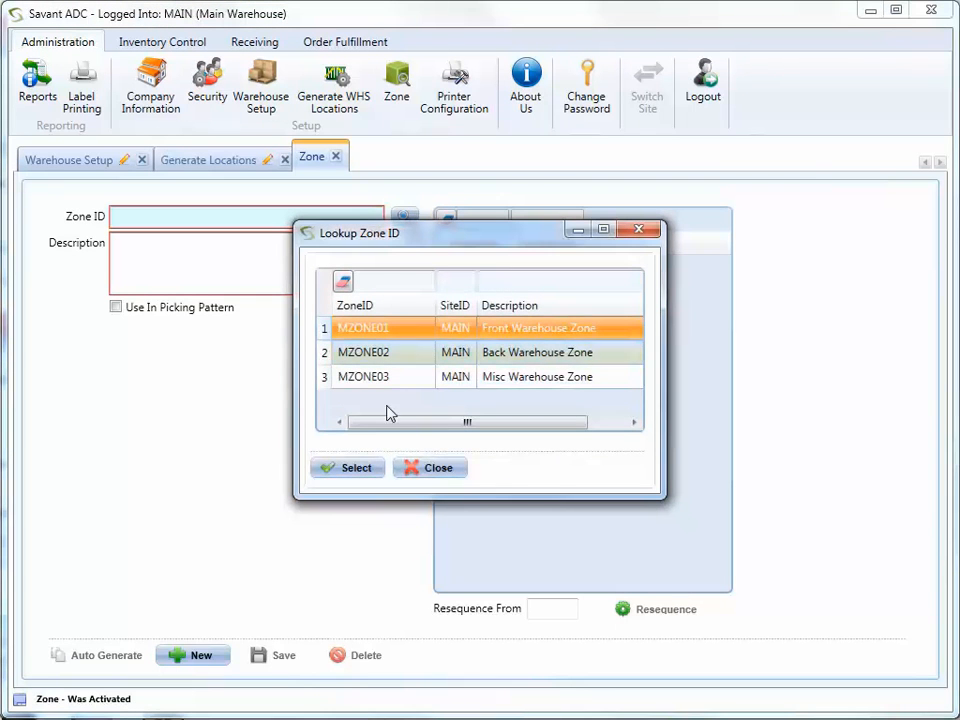
click(377, 467)
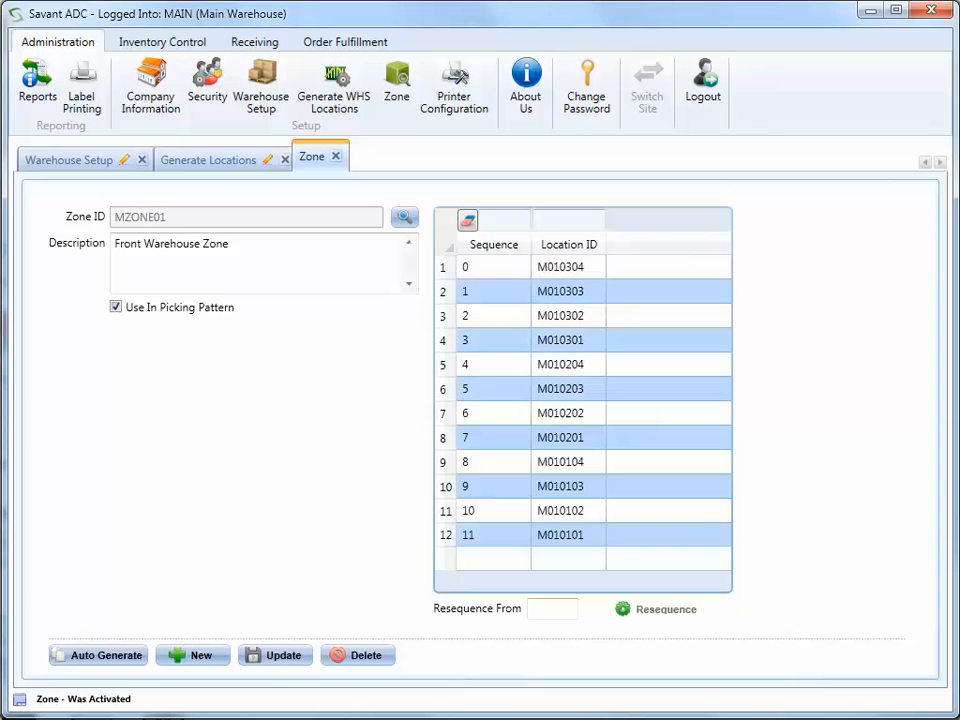
Generate the Transaction Log report for 3/1/2014 through 3/31/2014 and view its columns.
click(42, 98)
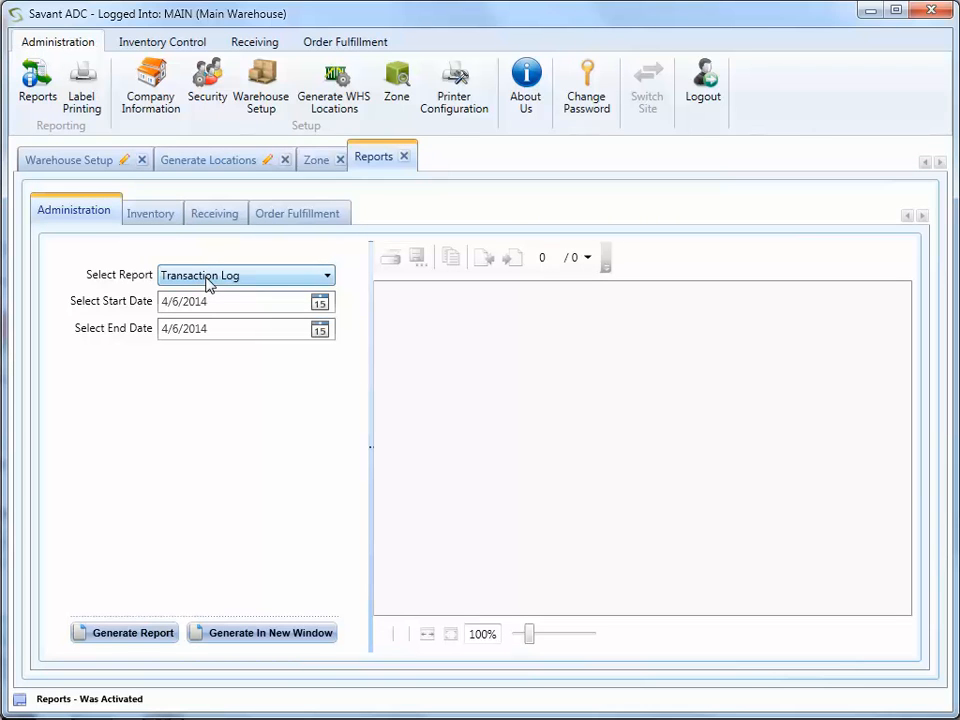
click(321, 304)
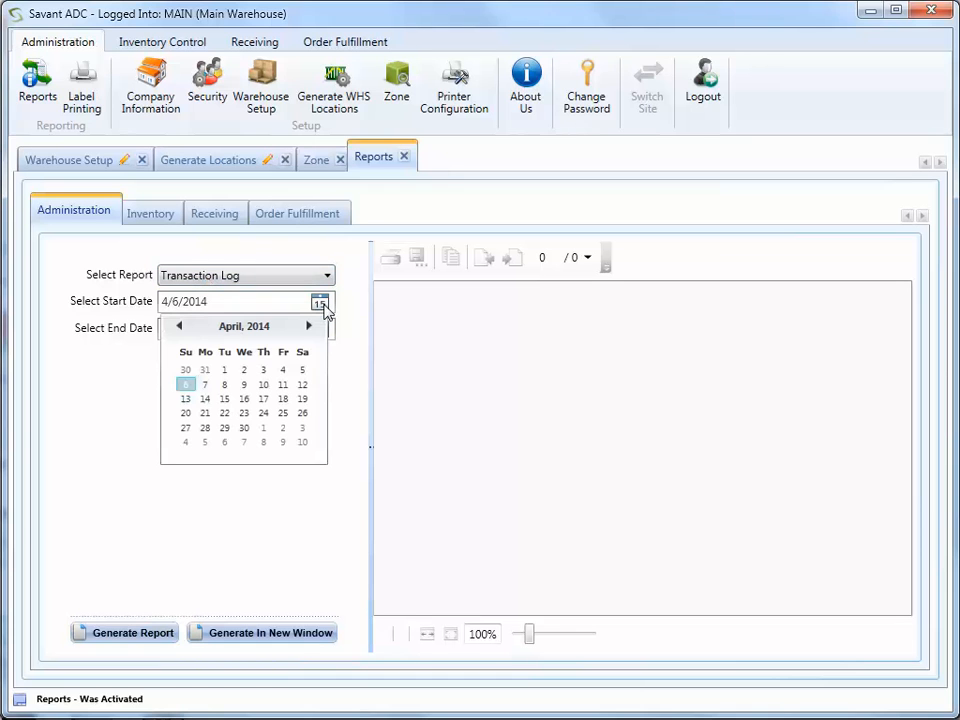
click(179, 326)
click(302, 370)
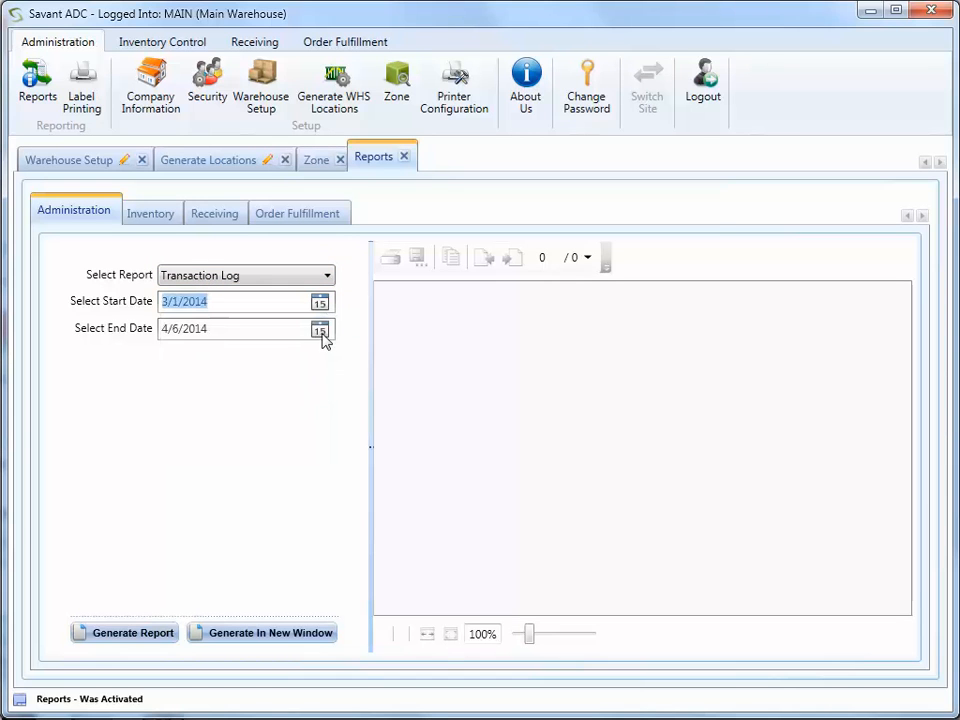
click(320, 330)
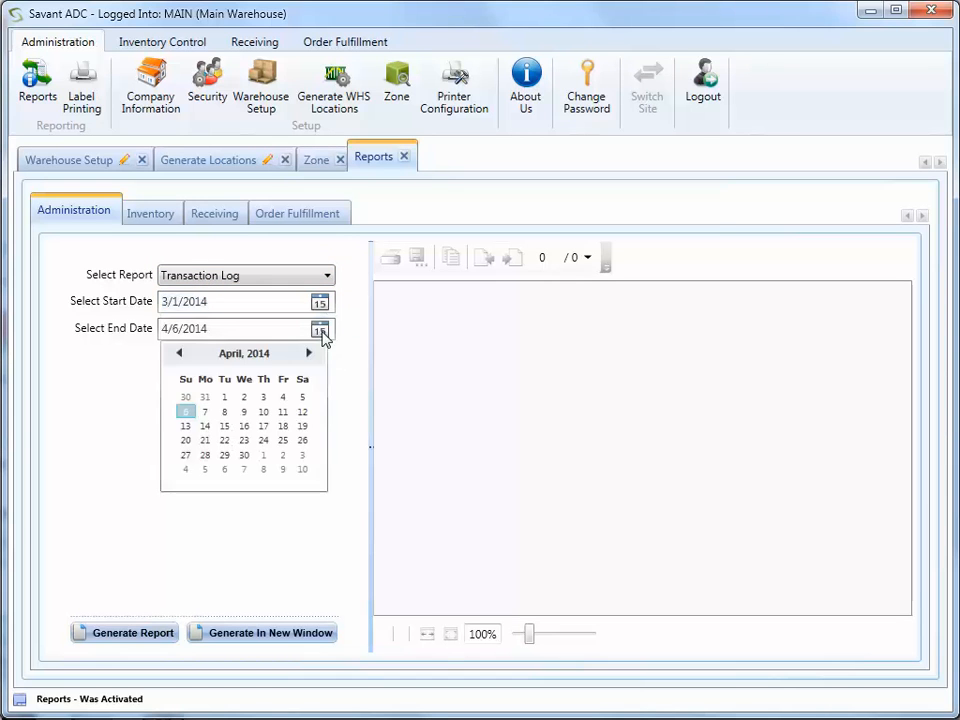
click(206, 398)
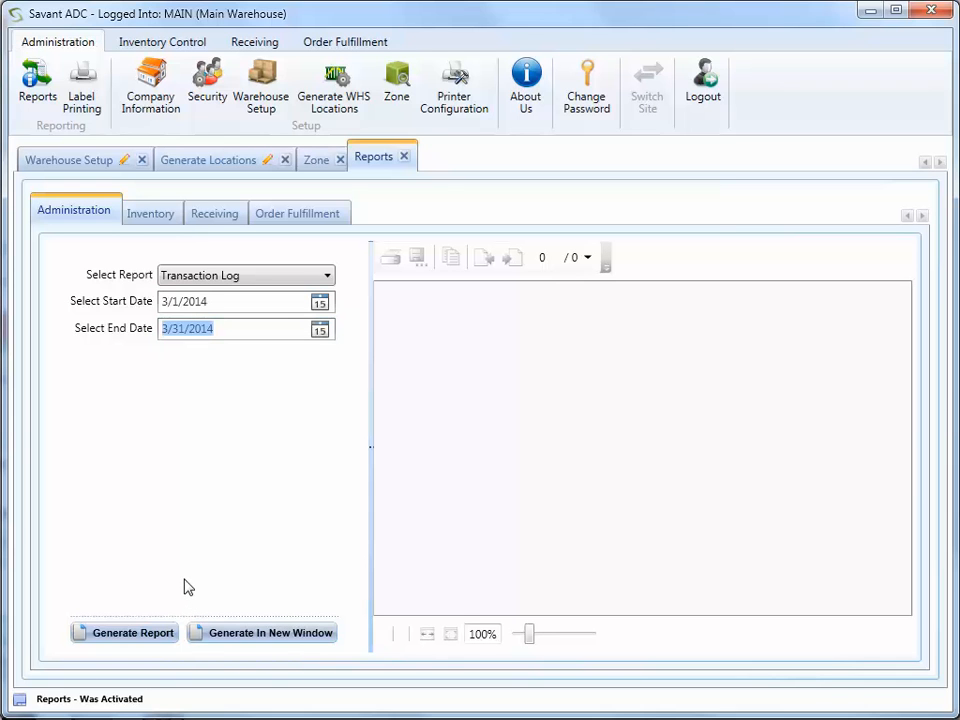
click(119, 636)
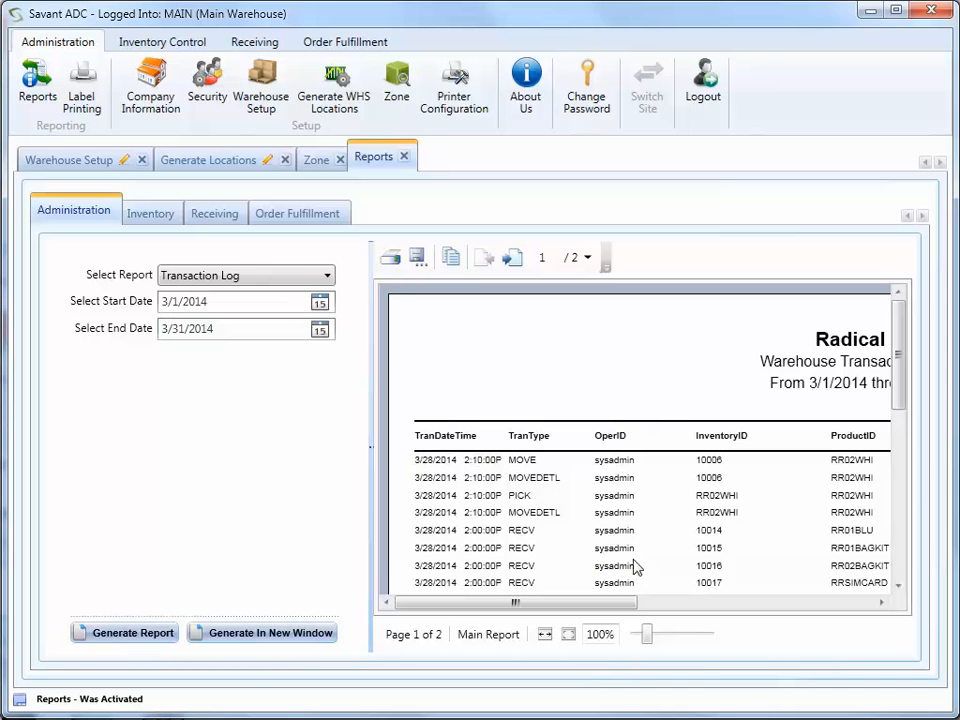
mouse_move(628, 604)
mouse_down()
mouse_move(765, 615)
mouse_move(641, 616)
mouse_up()
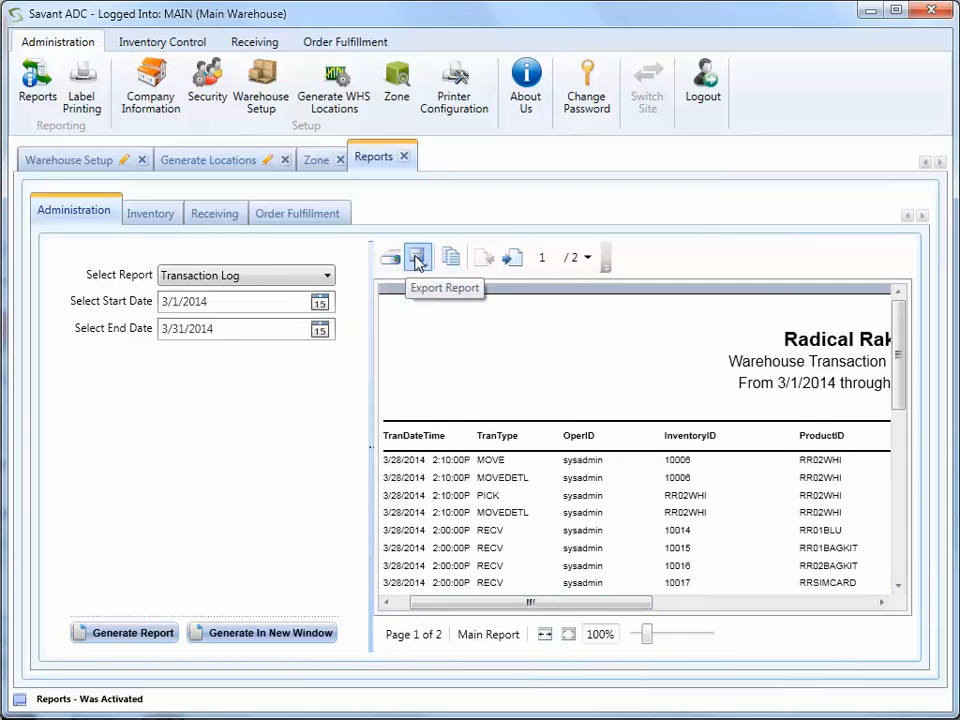
drag(648, 646, 656, 646)
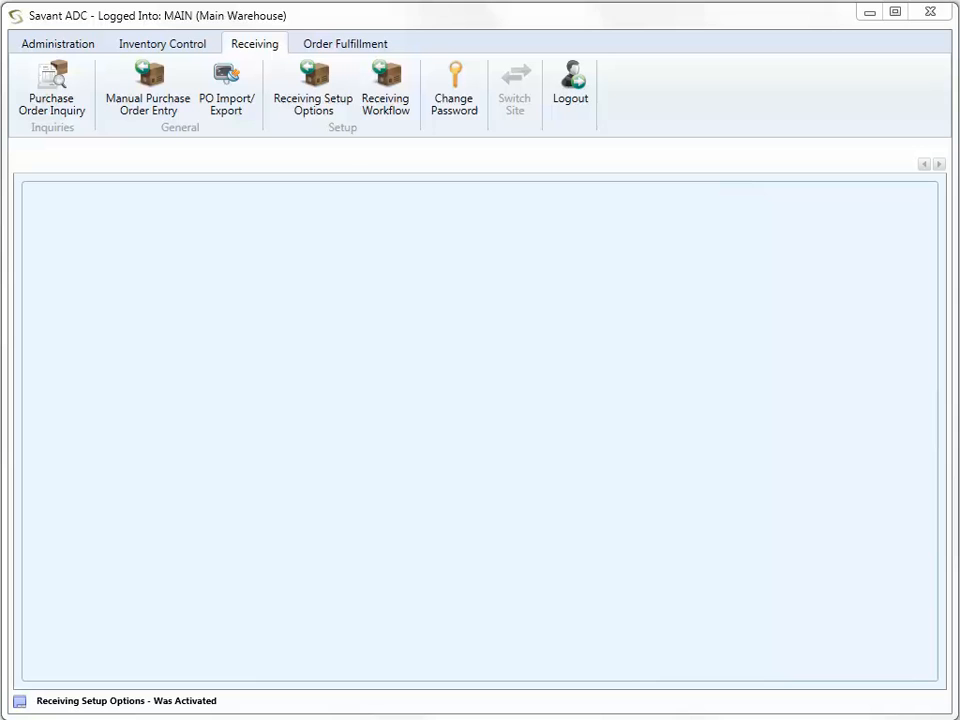
View the Receiving Setup Options, and load the PO type code in Receiving Workflow to review its general and prompt settings.
click(324, 112)
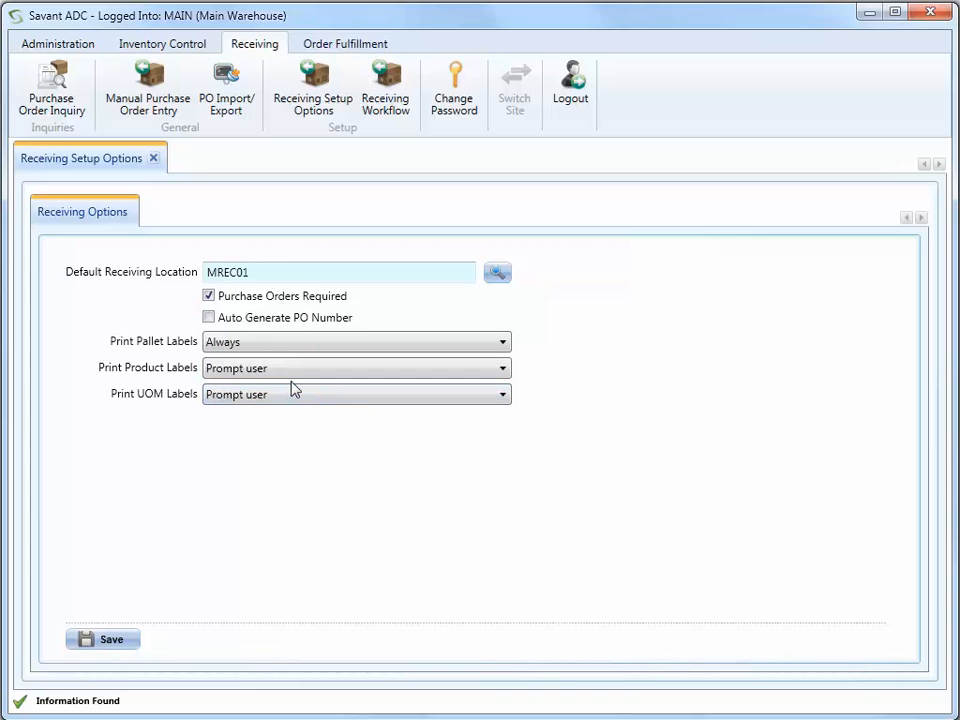
click(380, 116)
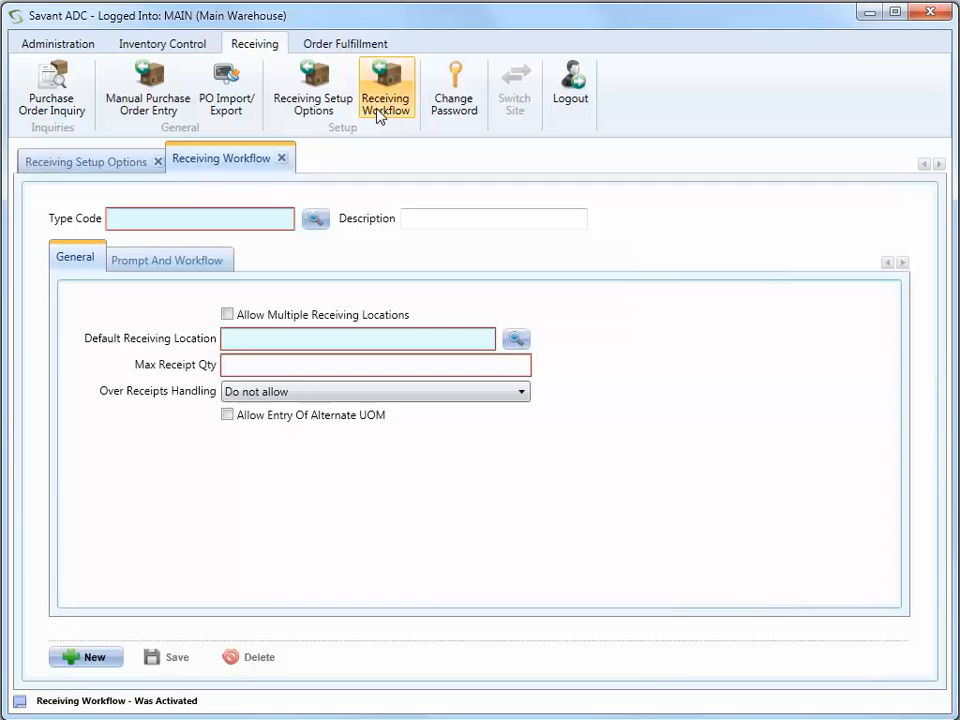
click(315, 218)
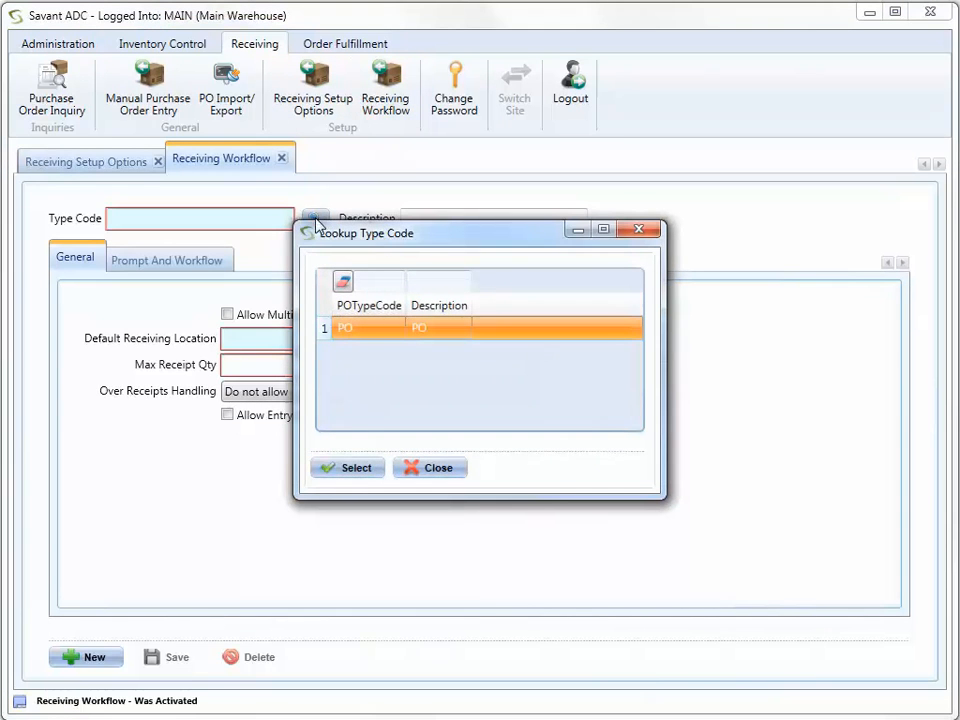
click(358, 472)
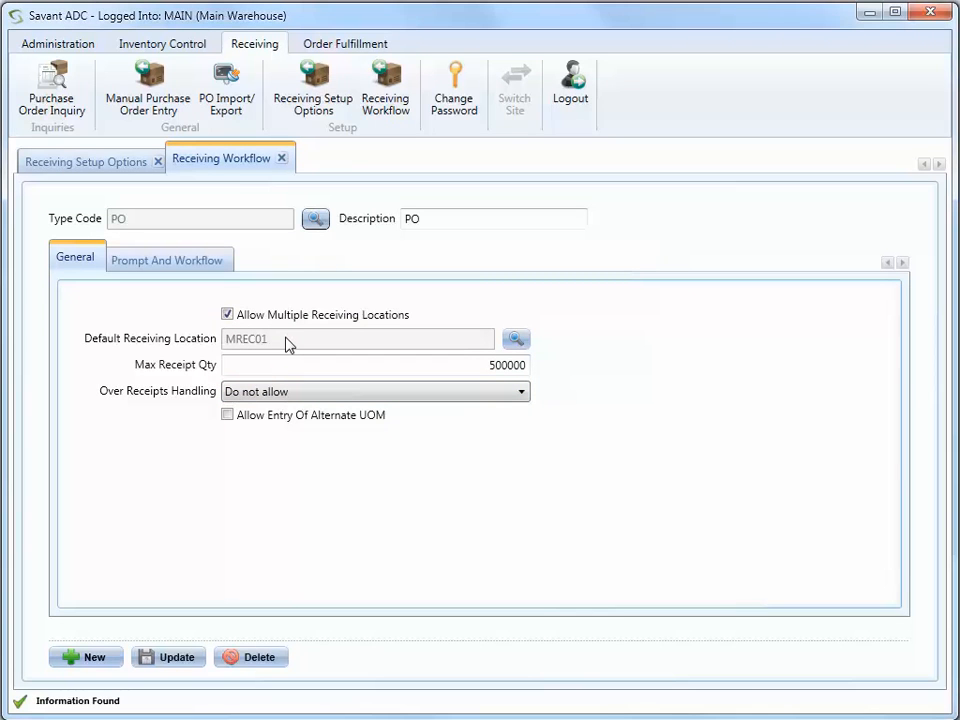
click(215, 262)
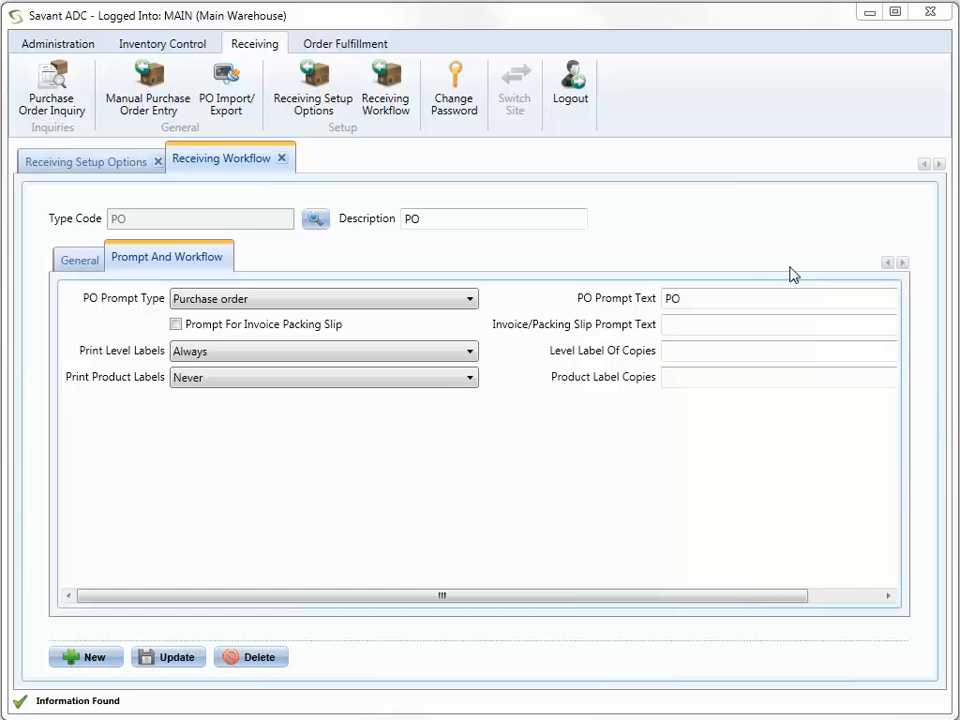
Open the Purchase Order Inquiry, look up the list of purchase orders and close the lookup without selecting one.
click(70, 92)
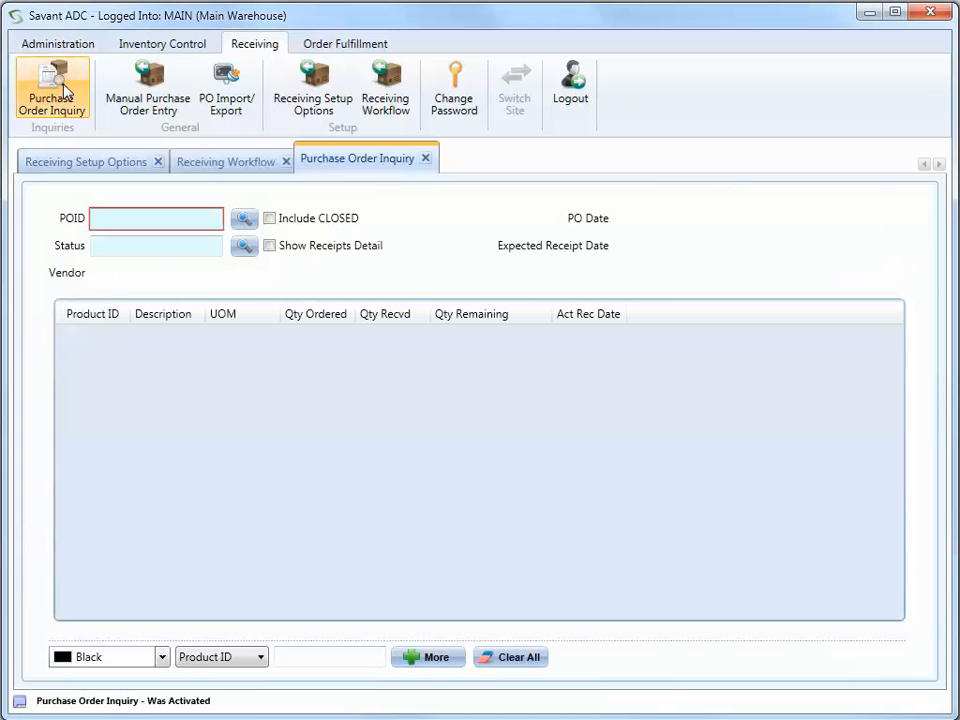
click(244, 219)
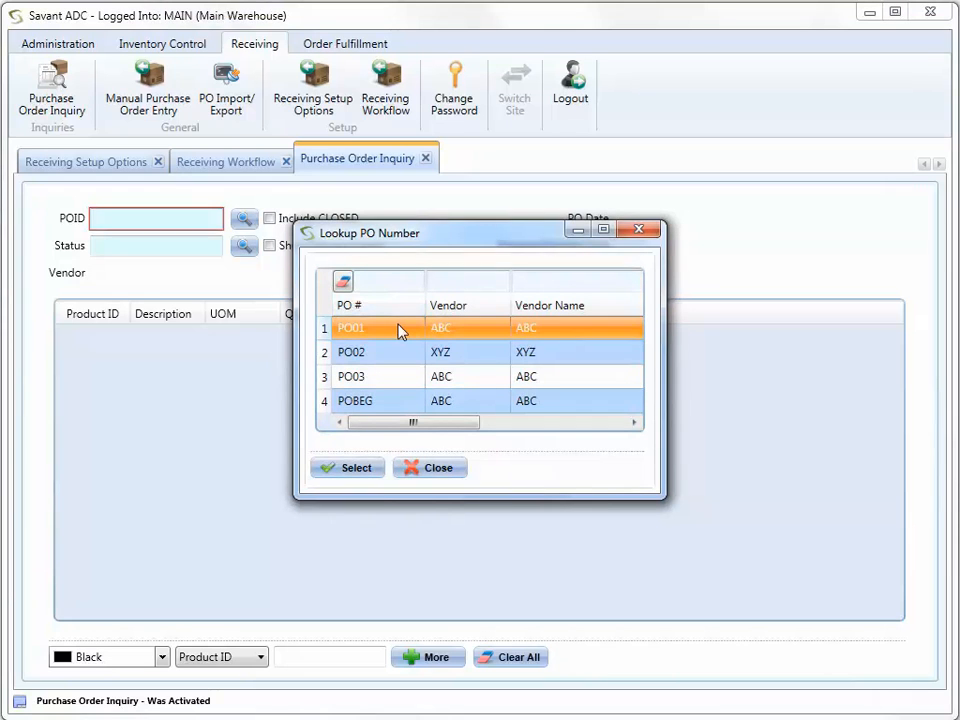
click(437, 468)
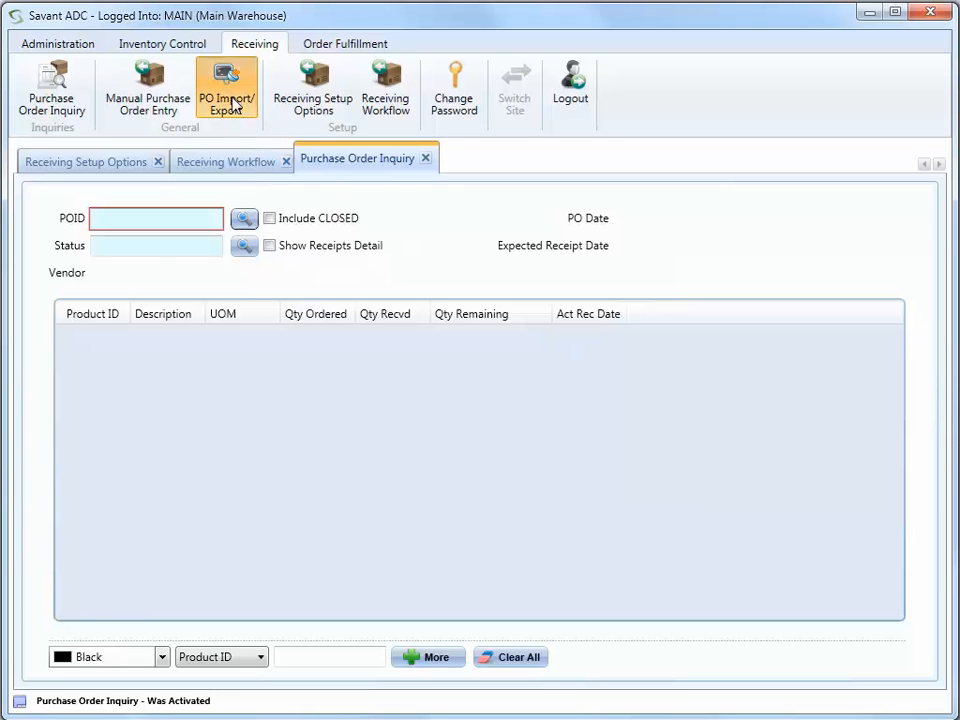
Validate and import Demo RoboRakes PO Import.csv as a purchase order, and check for it in the PO number lookup.
click(233, 104)
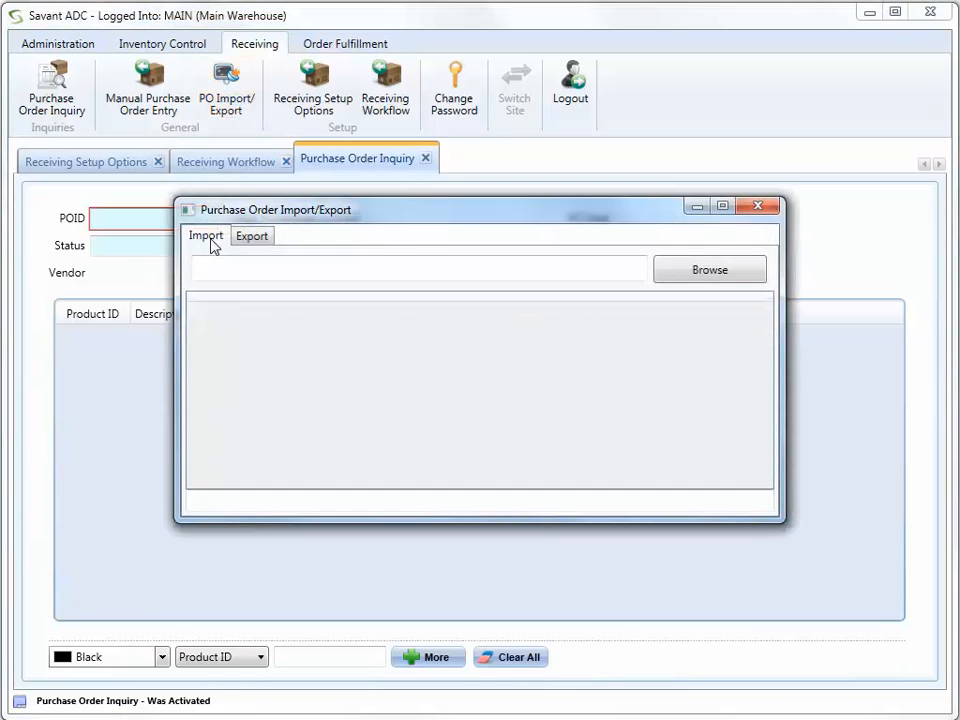
click(702, 275)
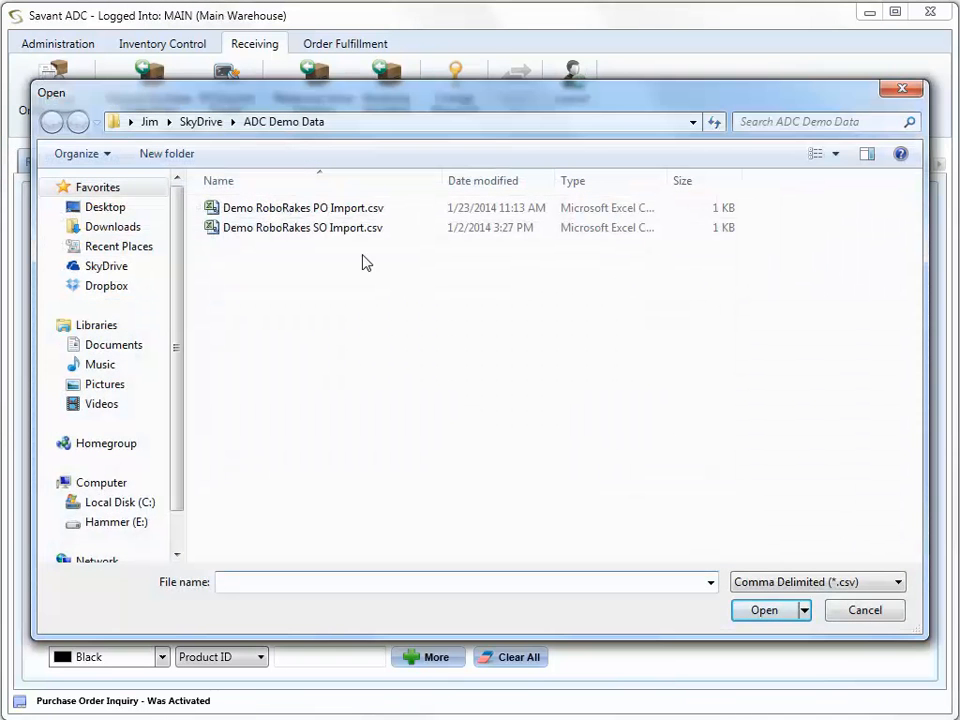
double_click(332, 209)
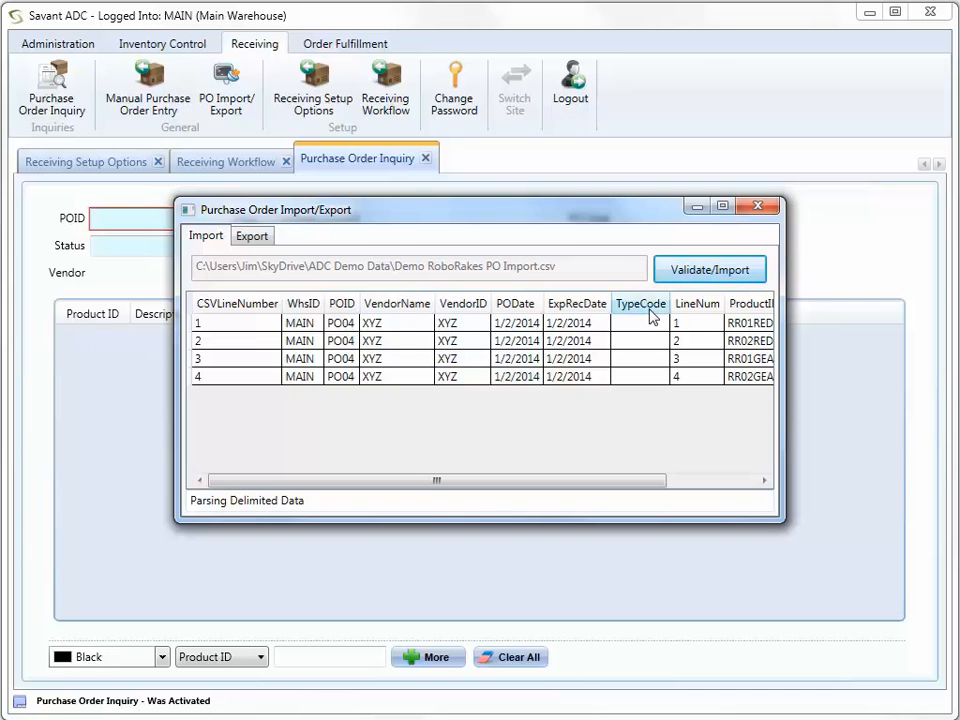
click(700, 272)
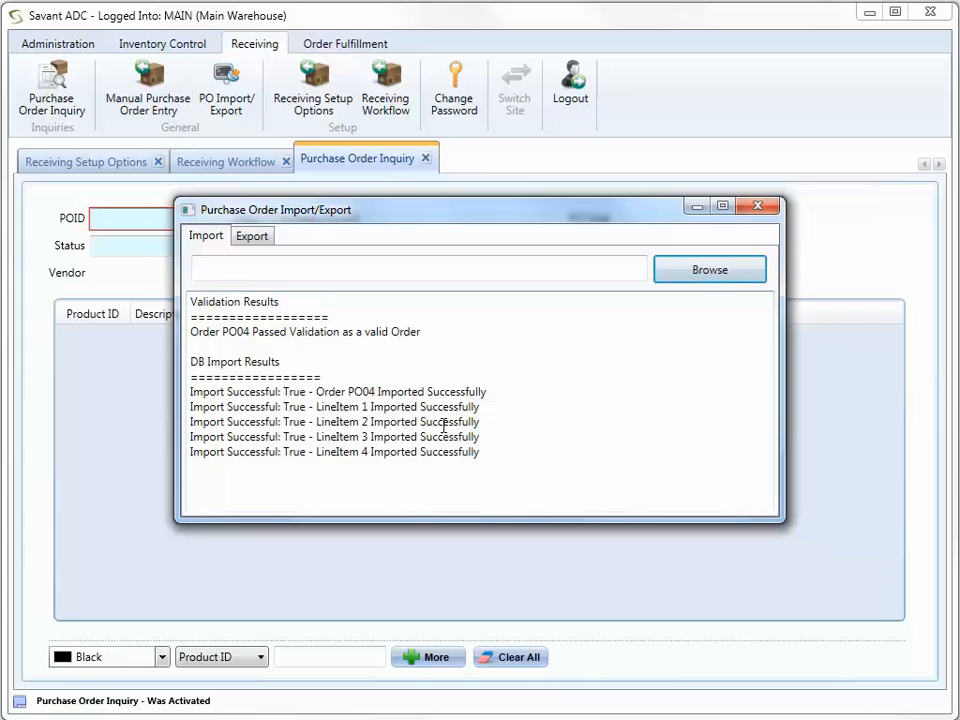
click(758, 207)
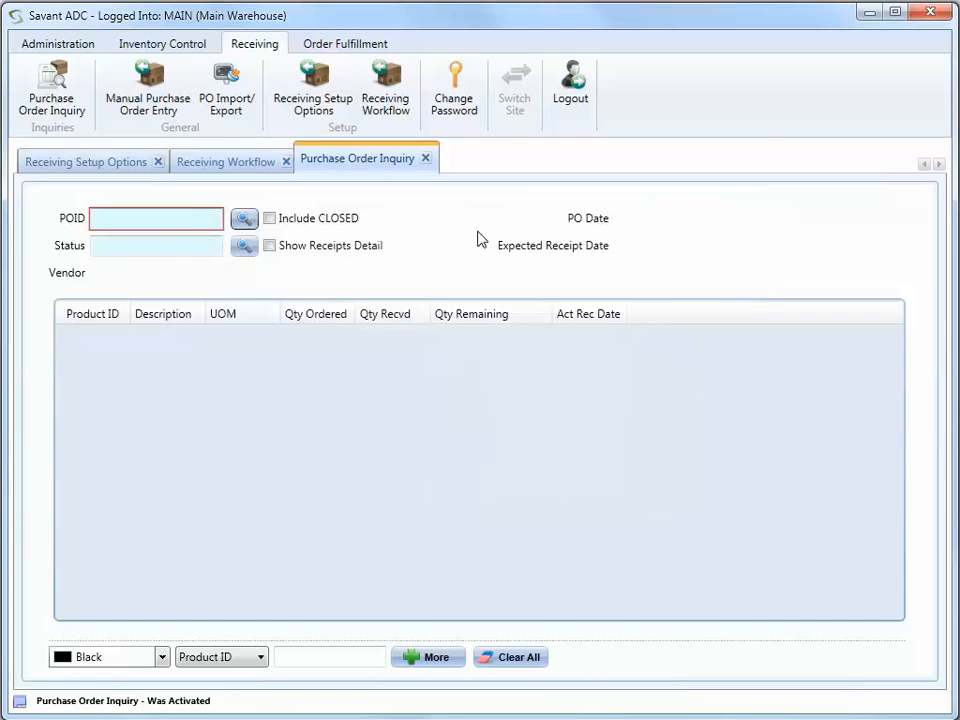
click(246, 222)
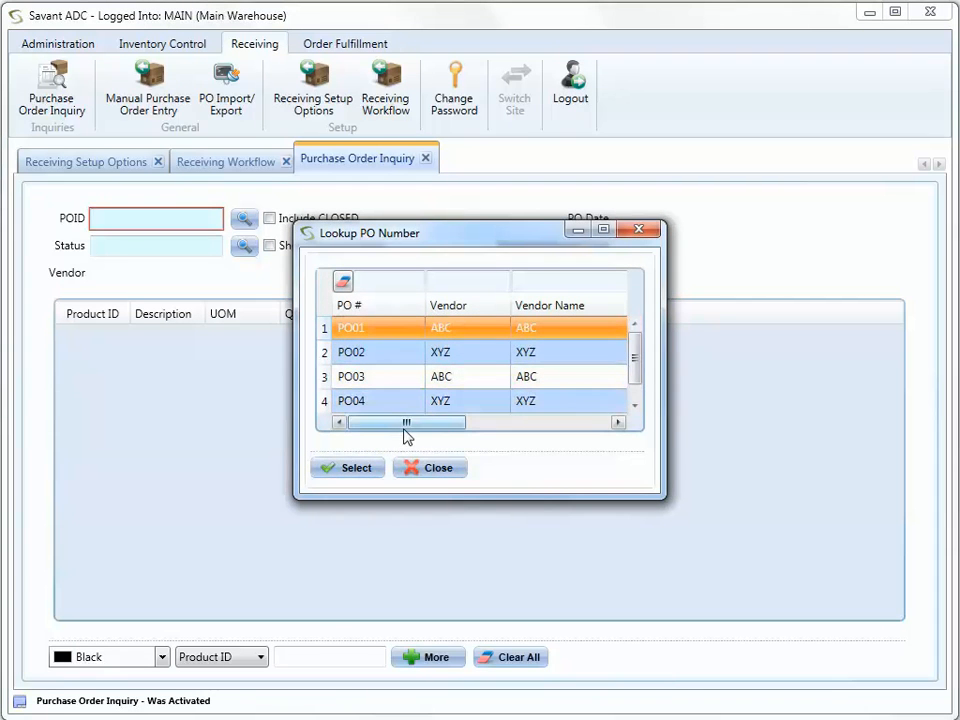
click(445, 478)
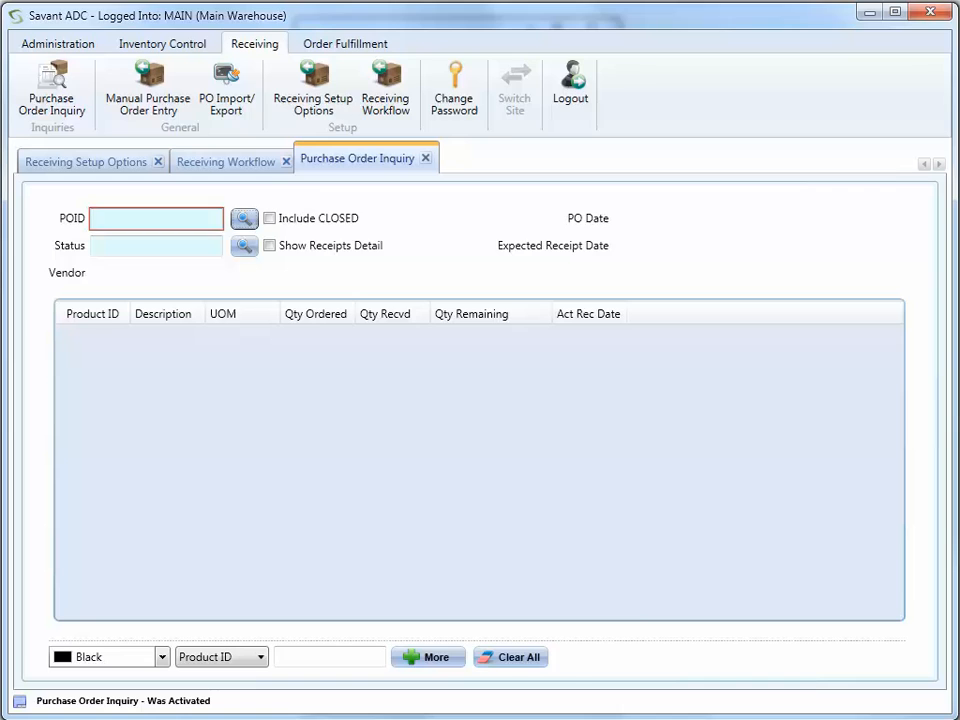
Switch to the Savant ADC browser site, start Receiving for the imported purchase order's number and accept receiving location MREC01.
key(alt+Tab)
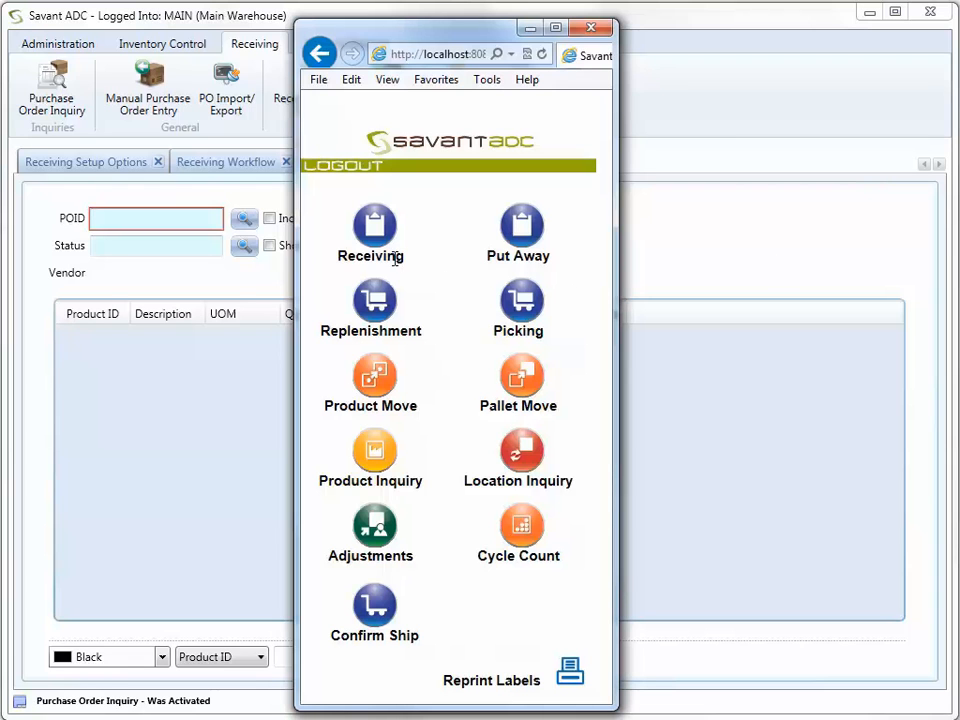
click(378, 250)
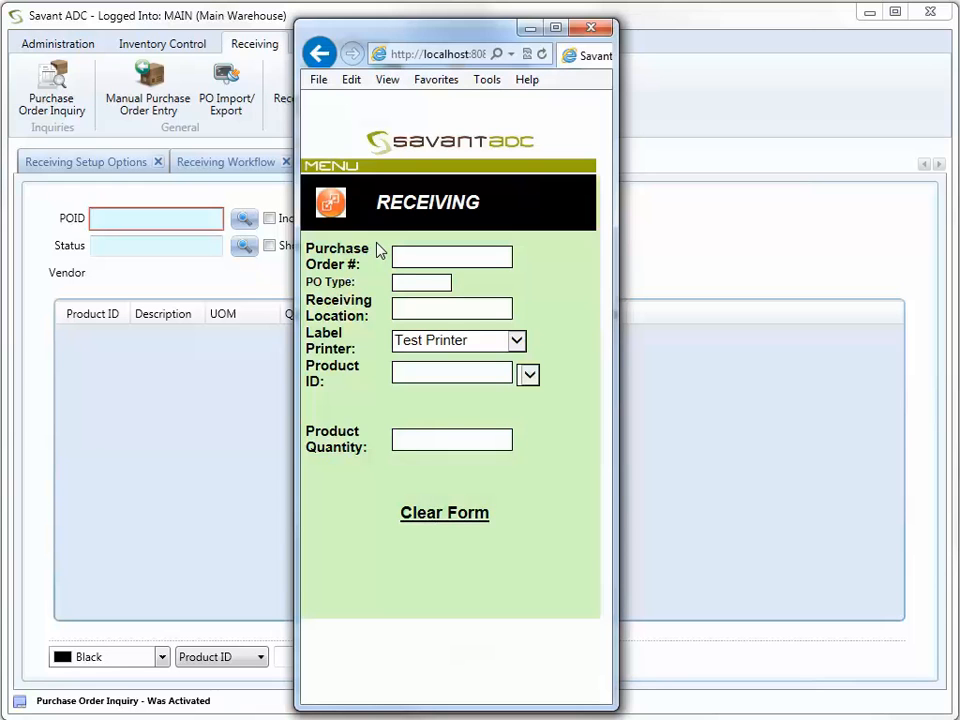
click(409, 249)
text(PO04)
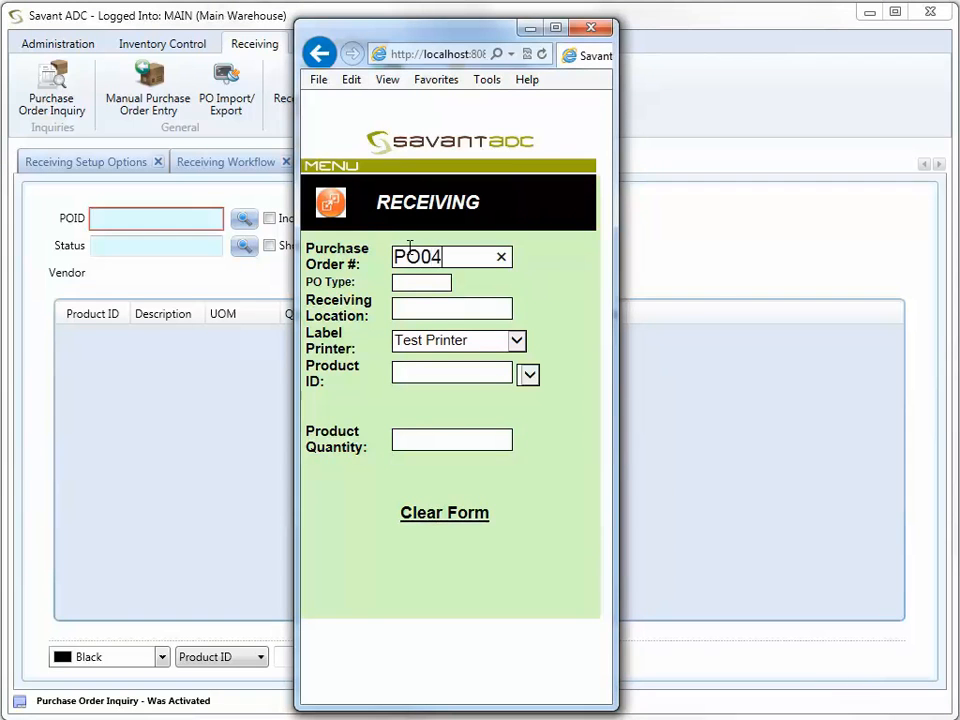
key(Return)
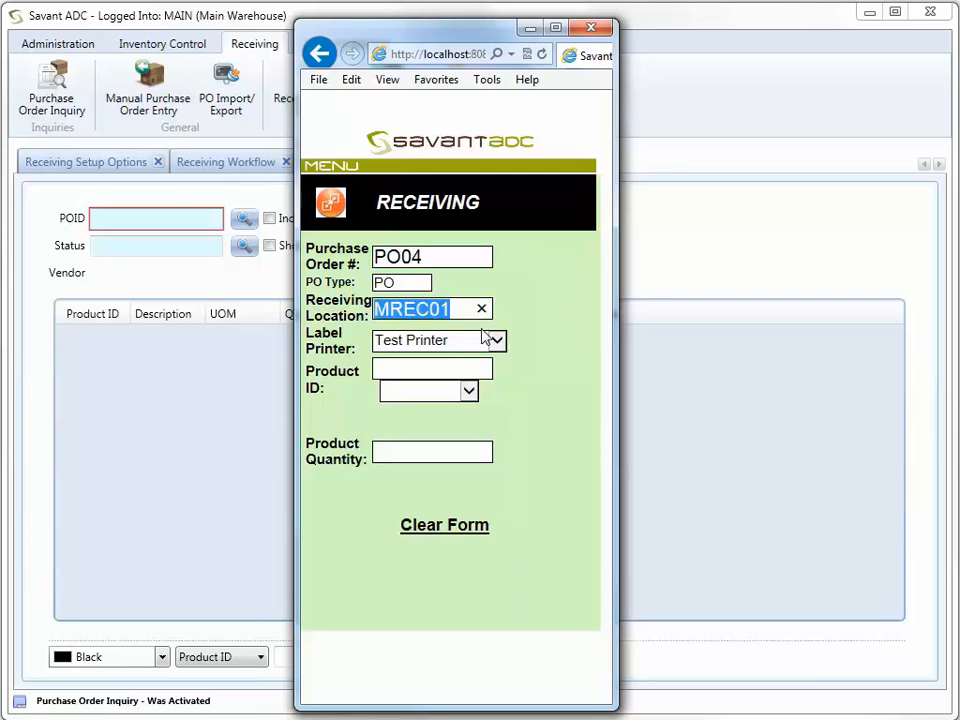
key(Tab)
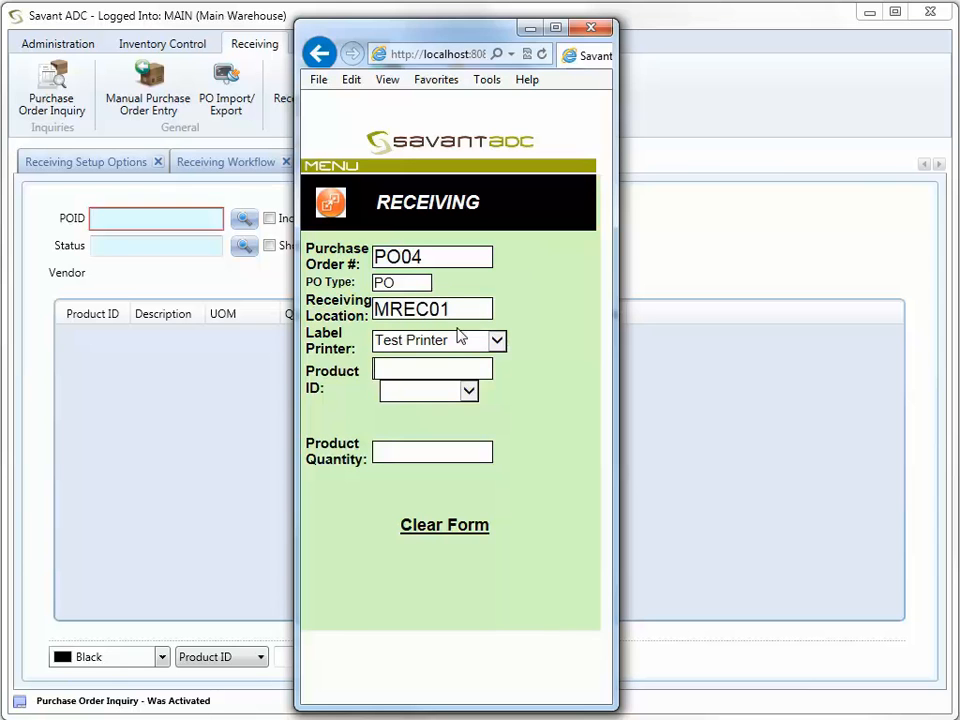
Receive a quantity of 100 of product RR01RED on the purchase order.
click(467, 390)
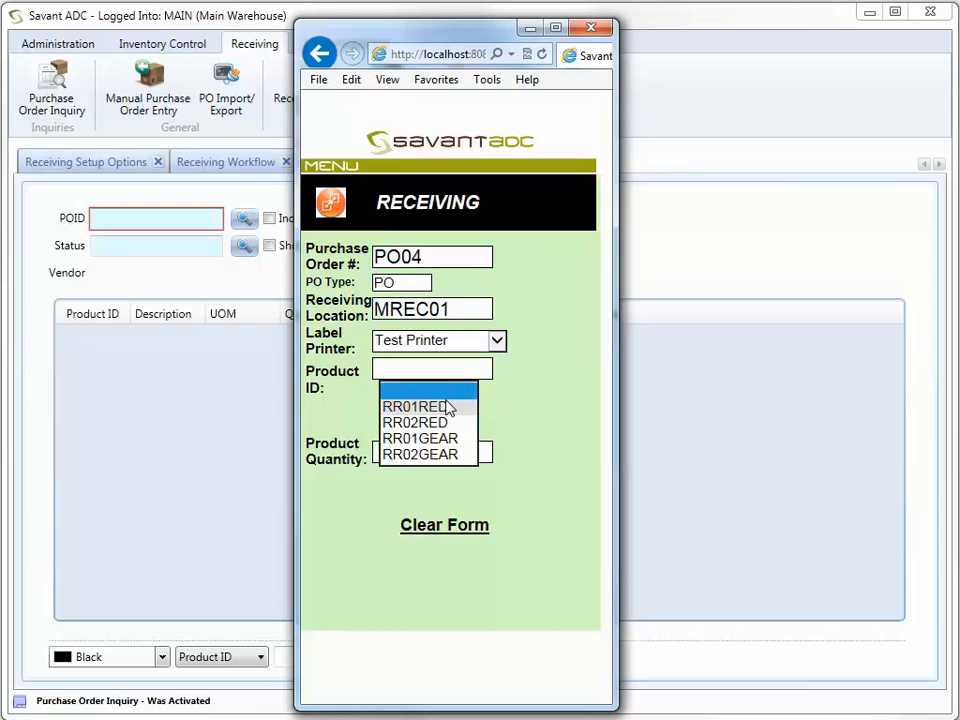
click(447, 410)
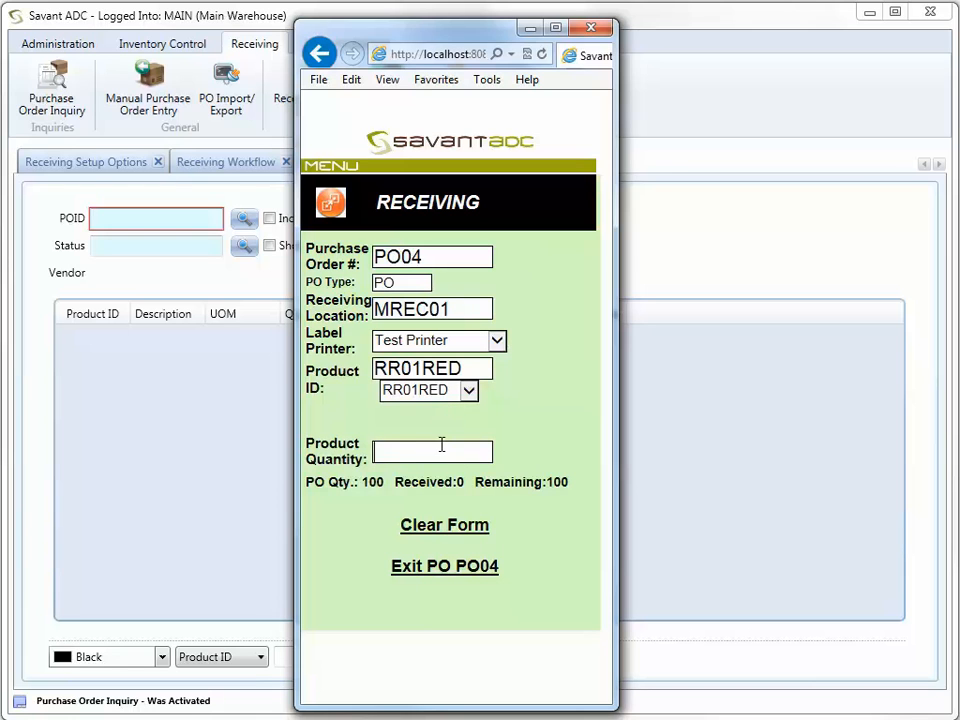
text(100)
key(Return)
Receive a quantity of 50 of product RR02RED on the purchase order.
click(466, 392)
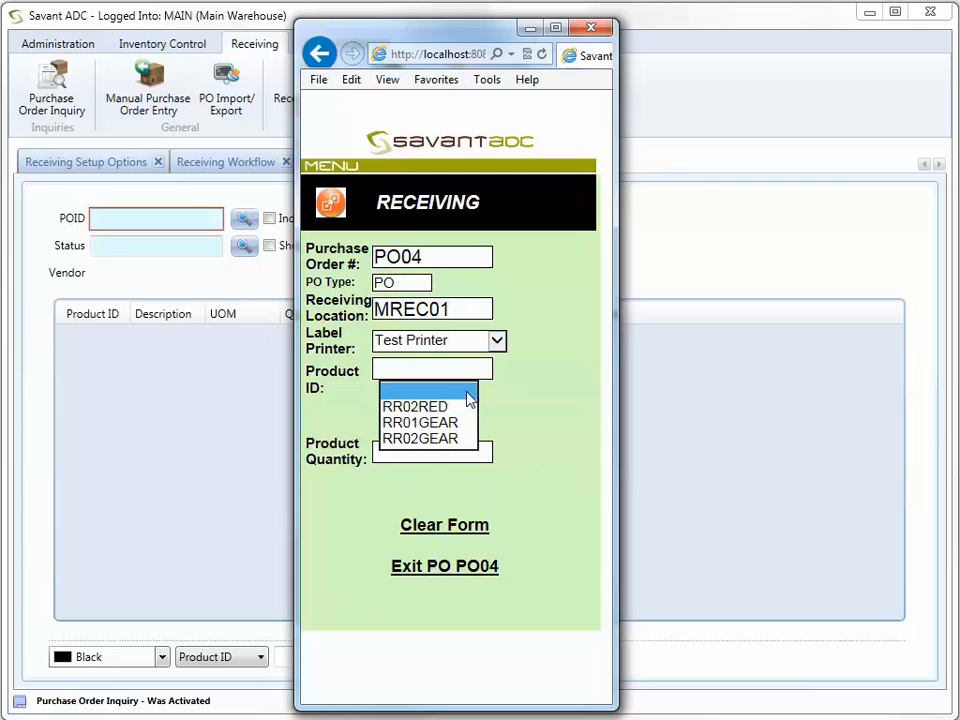
click(457, 413)
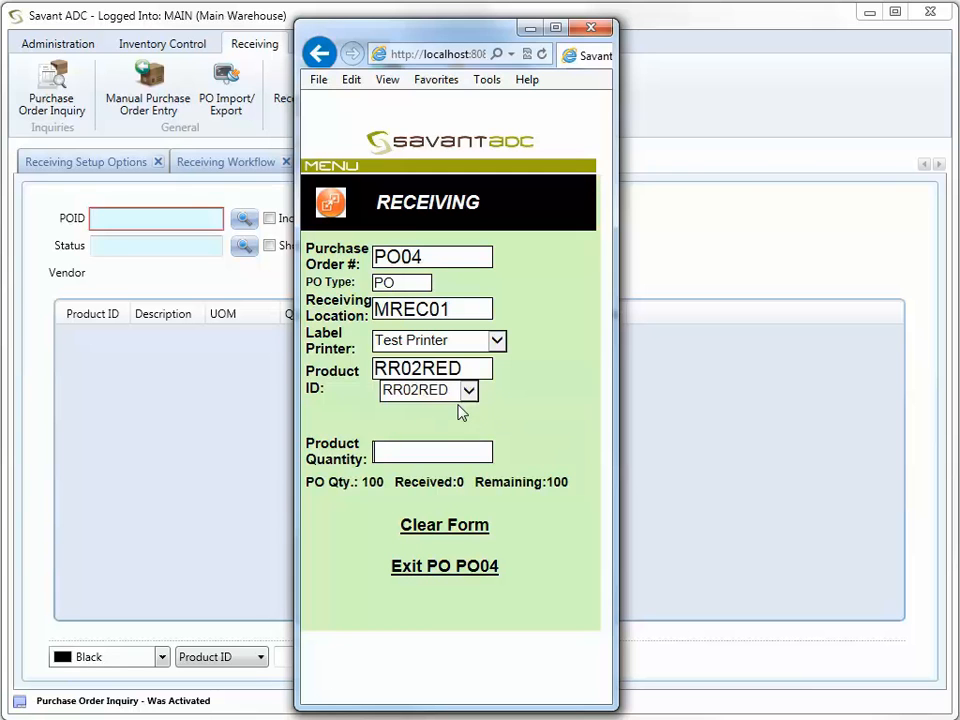
text(50)
key(Return)
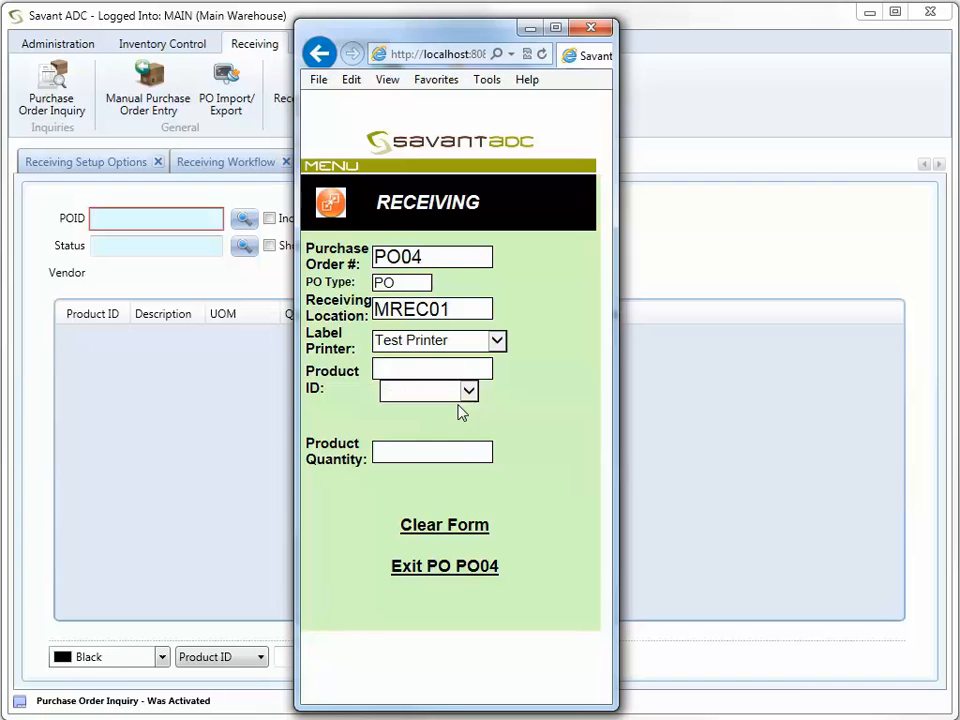
Receive a quantity of 15 of product RR01GEAR on the purchase order.
click(472, 397)
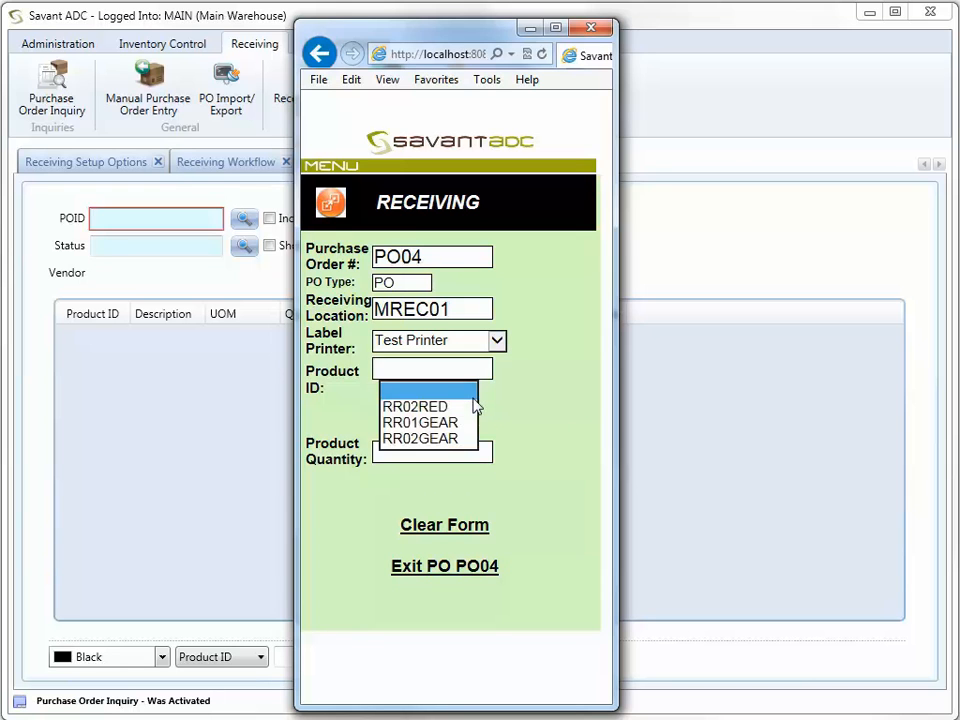
click(428, 423)
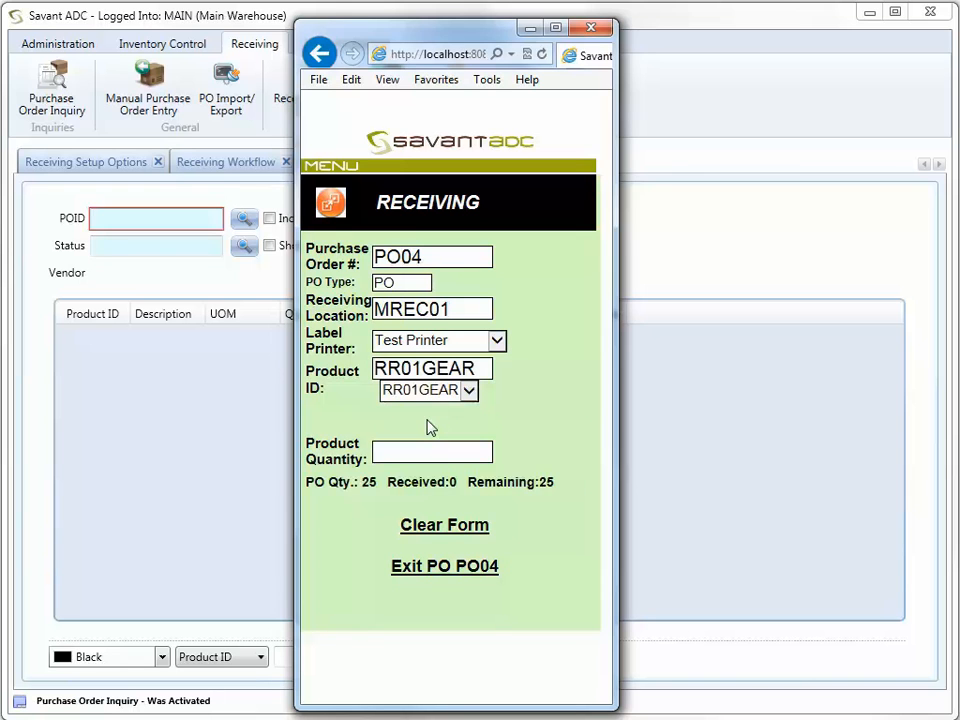
text(15)
key(Return)
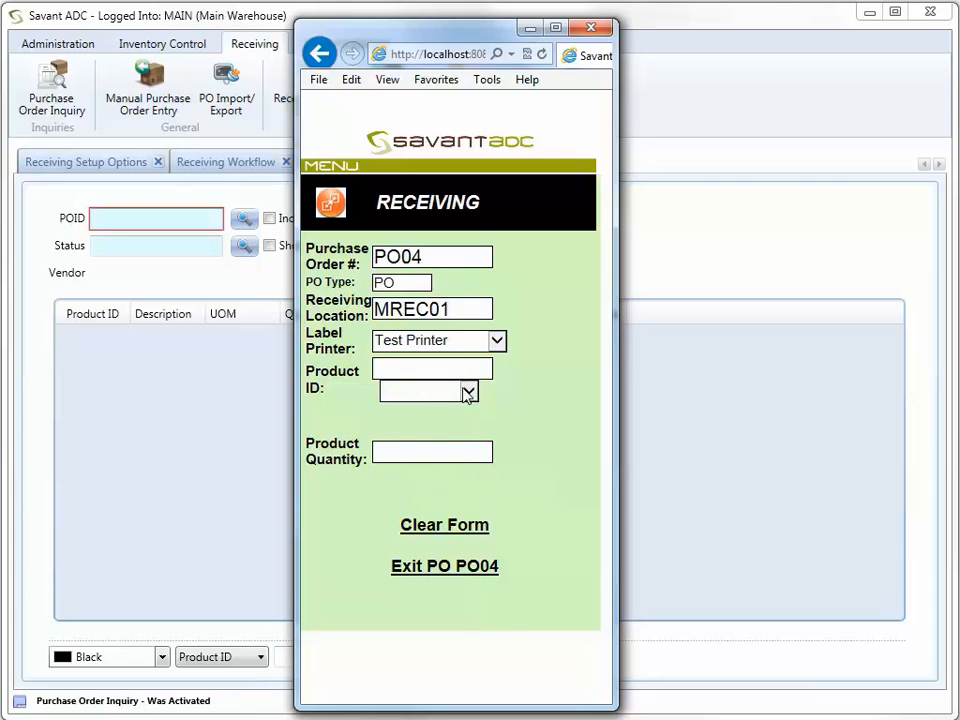
Receive a quantity of 15 of product RR02GEAR, then exit the purchase order and return to the main menu.
click(468, 391)
click(430, 438)
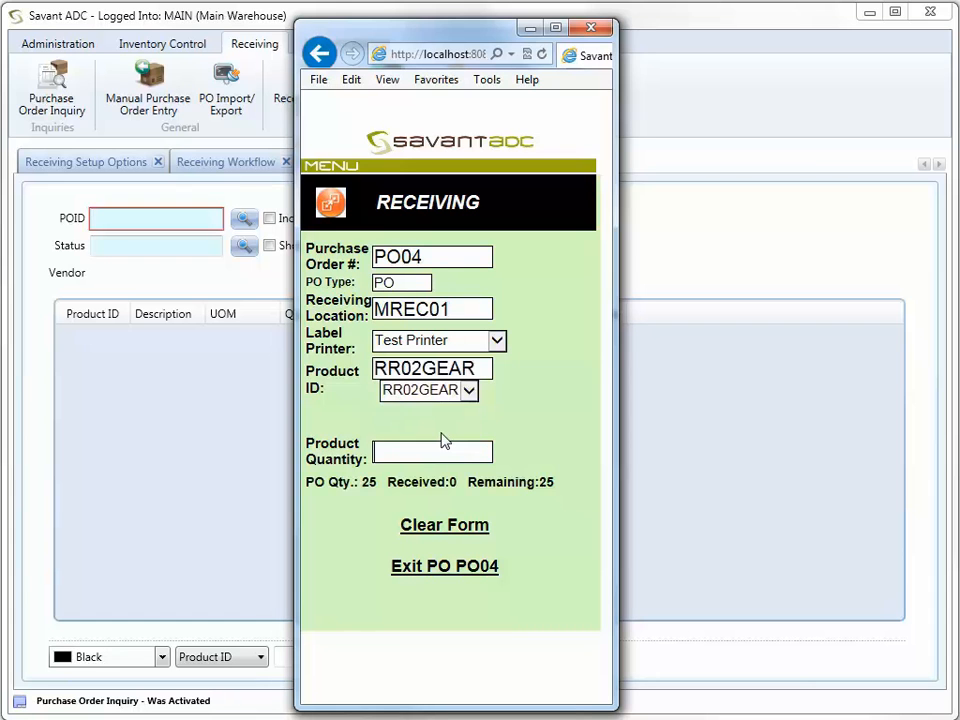
text(15)
key(Return)
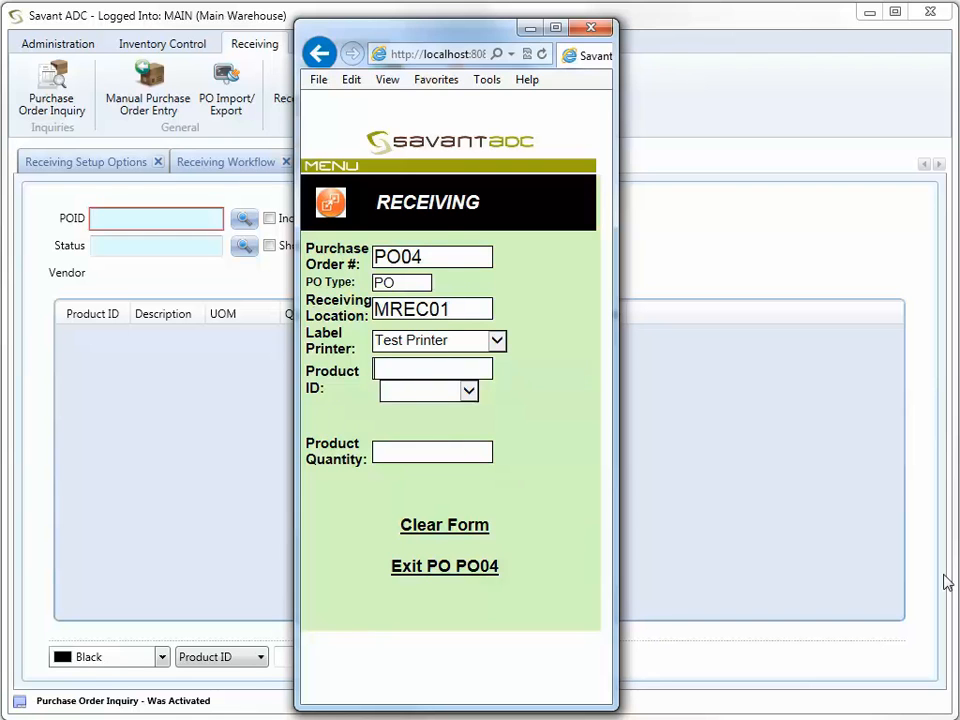
click(470, 574)
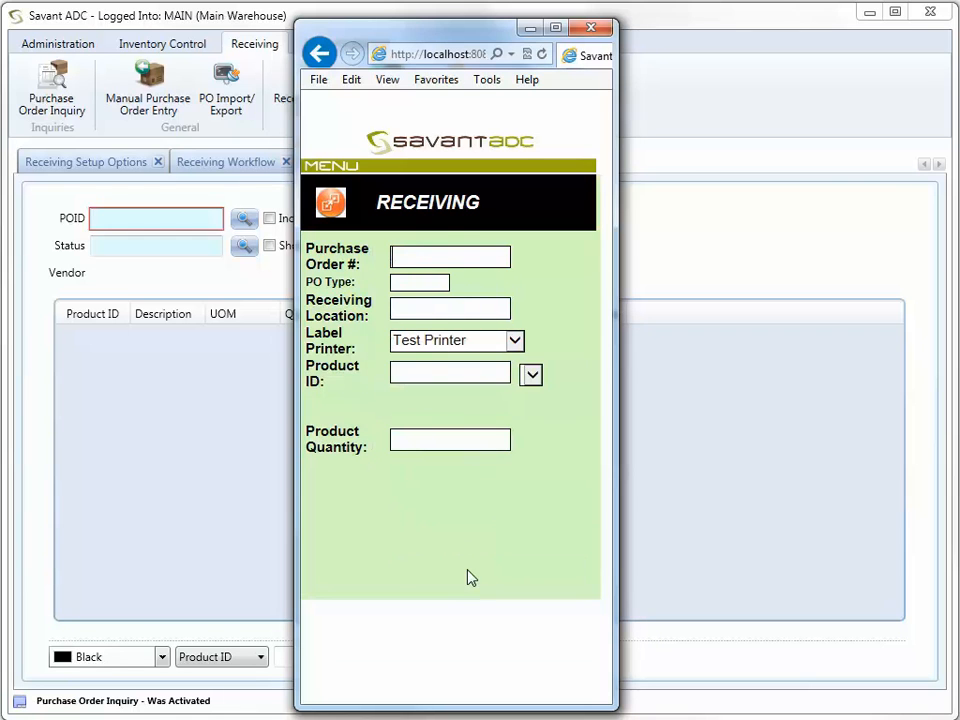
click(338, 164)
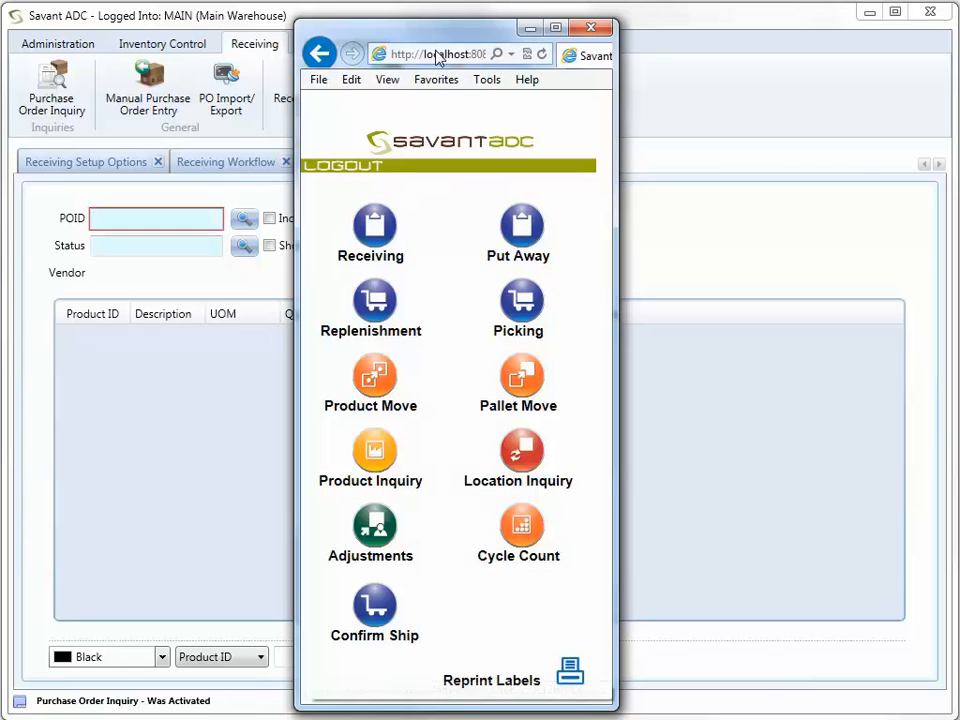
Switch to the Savant ADC desktop application and look up the received purchase order by its number in Purchase Order Inquiry.
click(174, 218)
text(PO04)
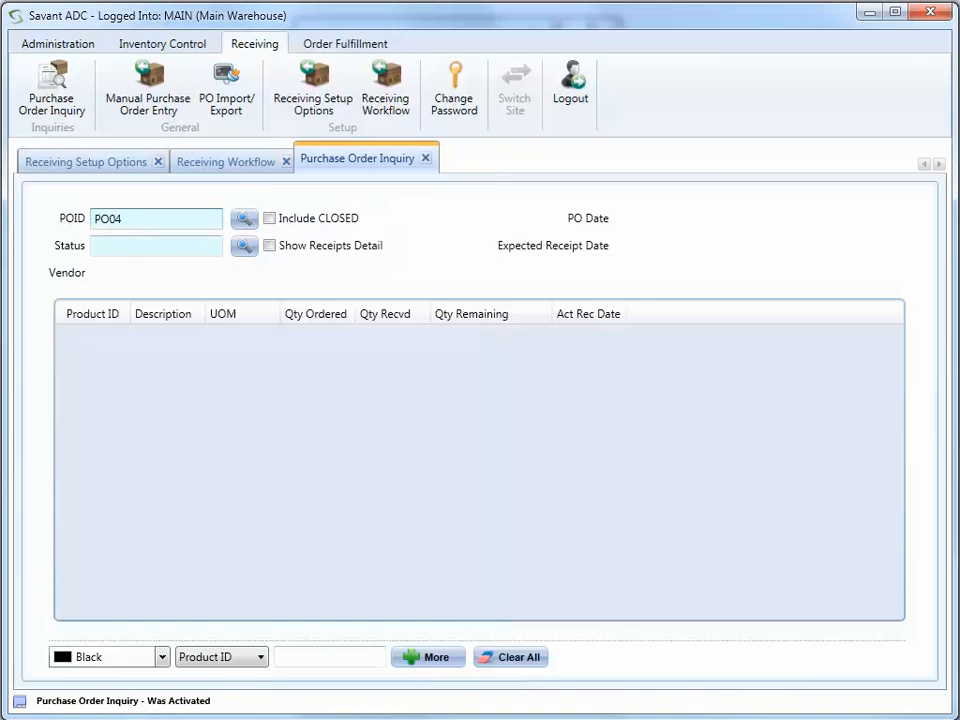
key(Return)
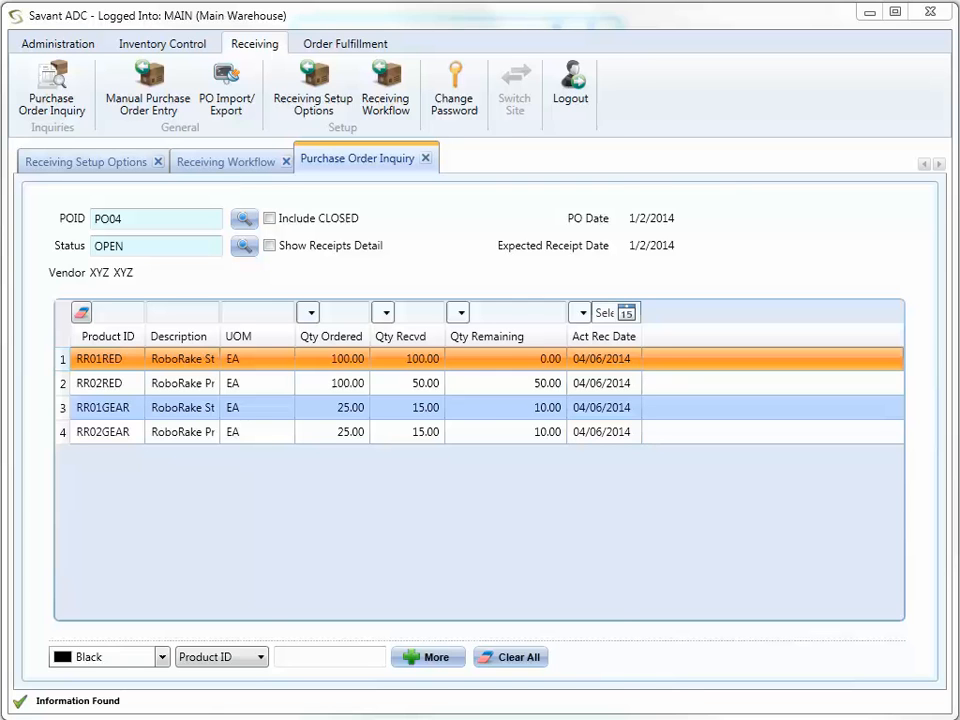
Switch to the Savant ADC browser site and check the inventory in location MREC01 with Location Inquiry.
key(alt+Tab)
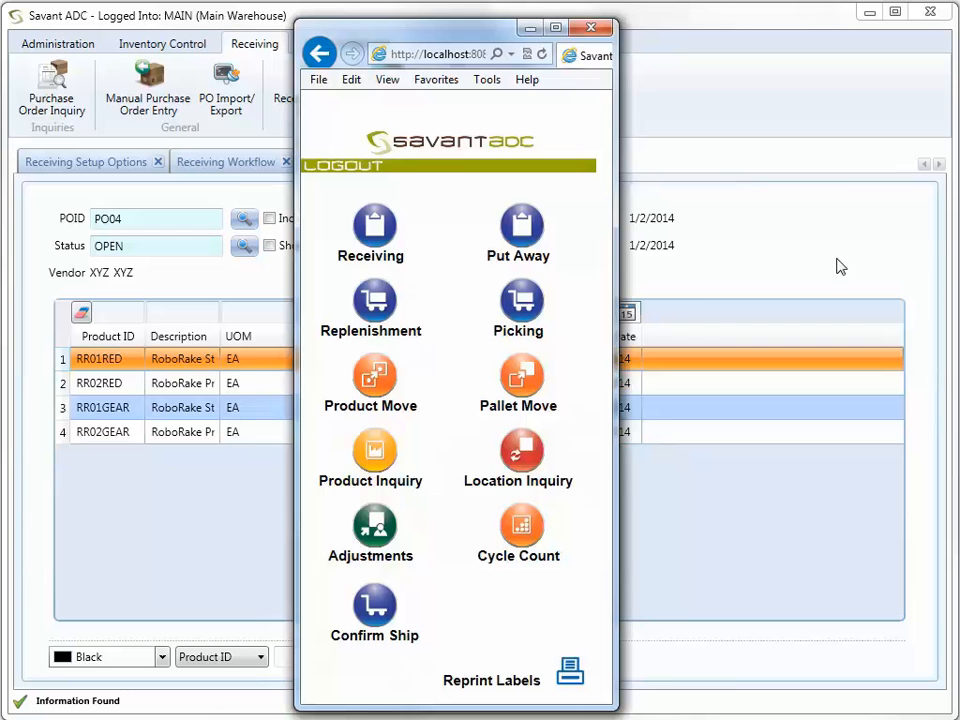
click(519, 456)
text(MREC01)
key(Return)
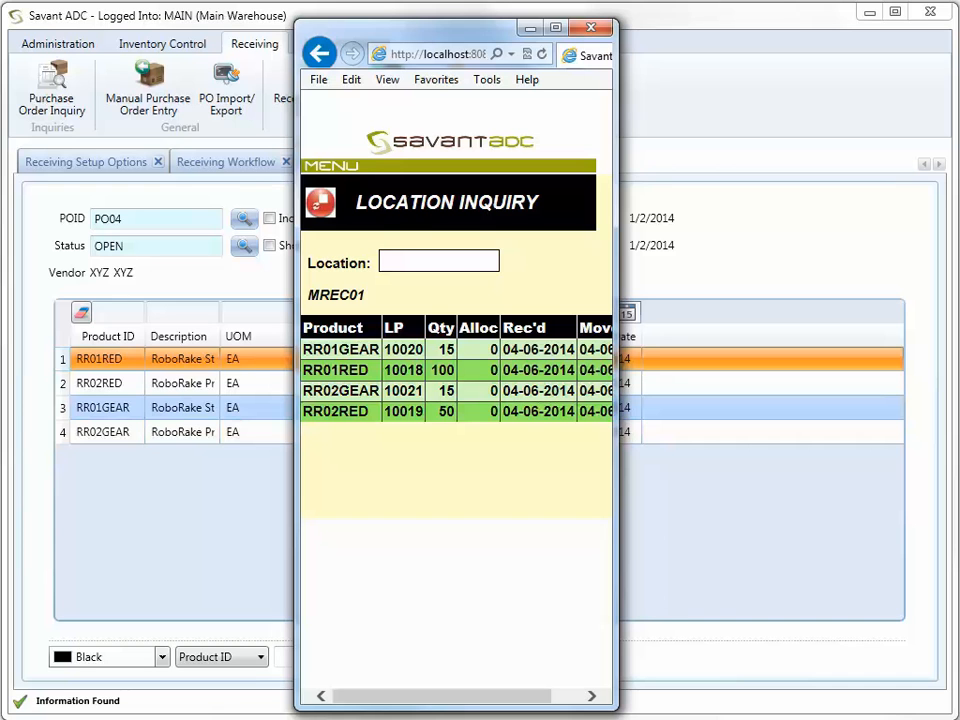
click(350, 168)
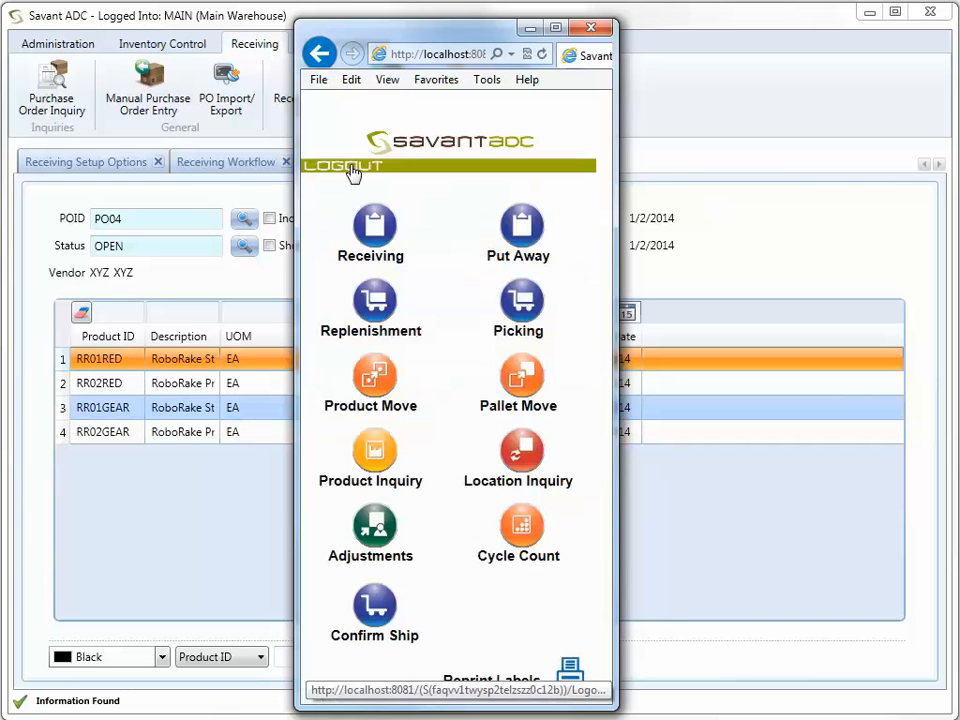
Move pallet 10018 to location M020103 with Pallet Move.
click(520, 385)
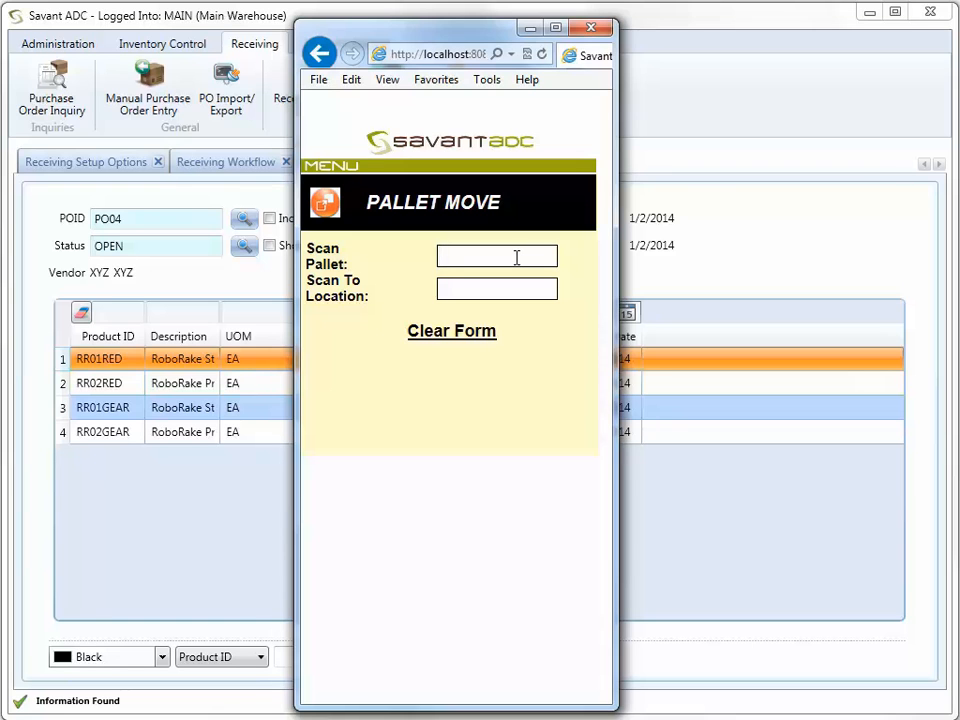
text(10018)
key(Tab)
text(M0)
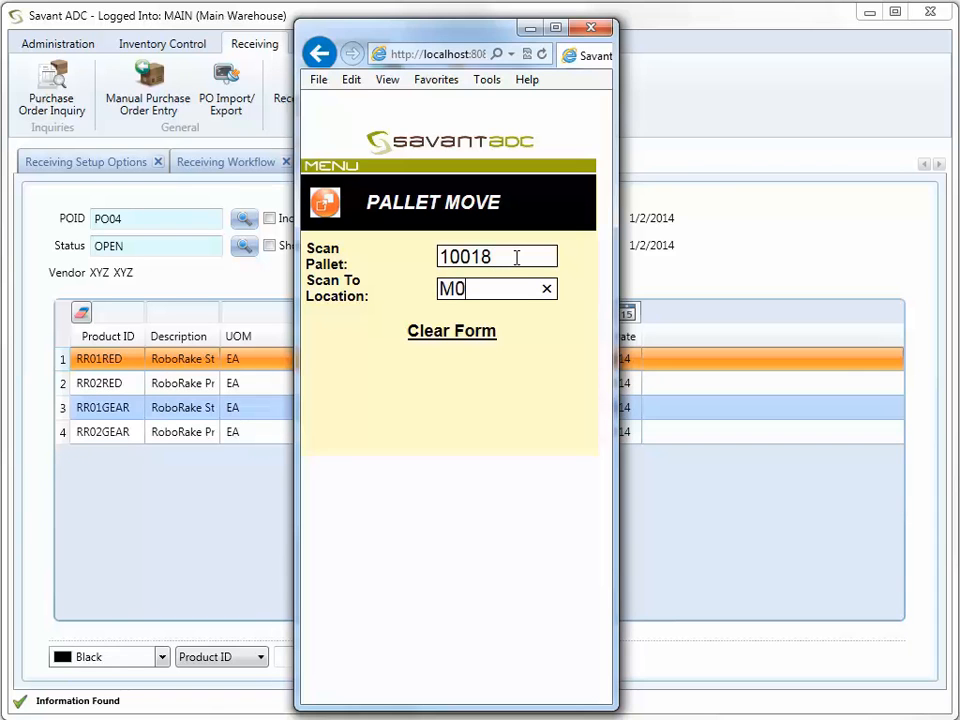
text(20103)
key(Return)
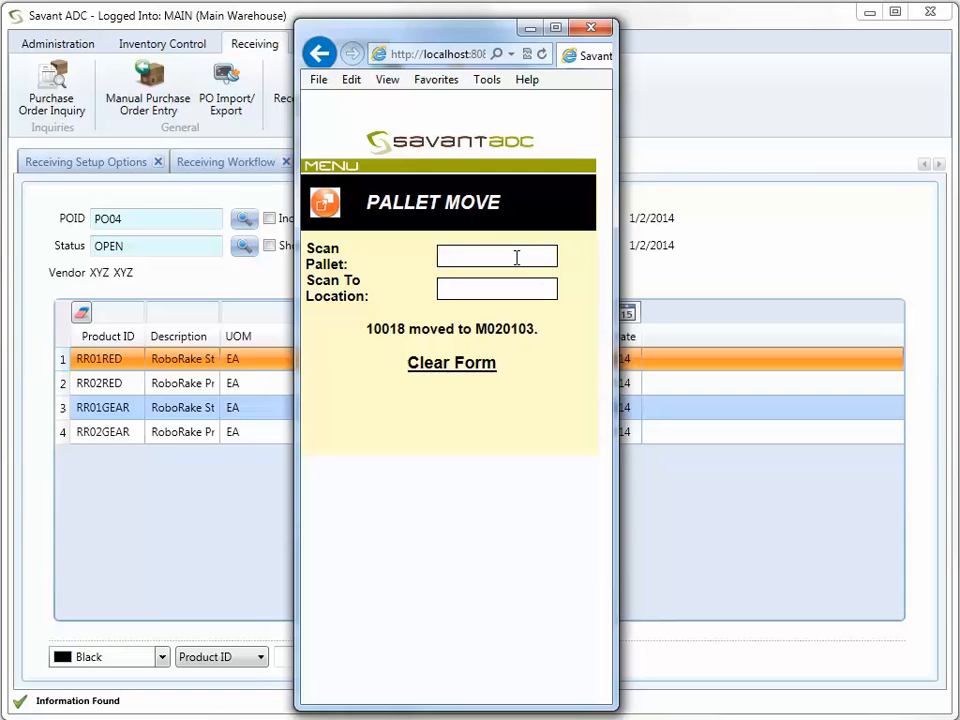
Move pallet 10019 to location M020104.
text(10019)
key(Return)
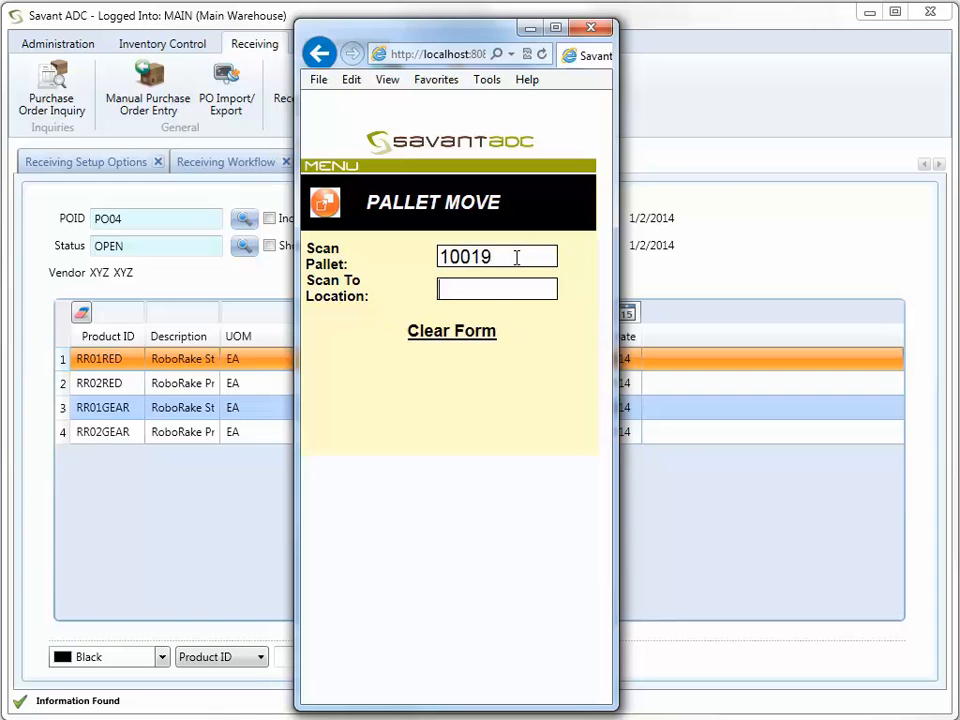
text(M020104)
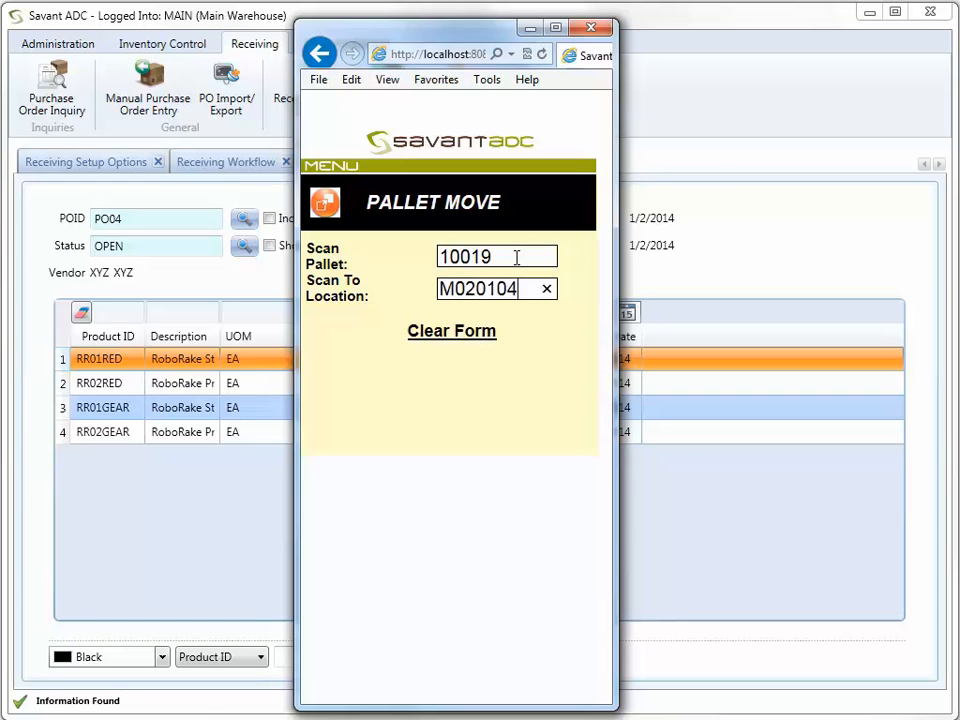
key(Return)
Move pallet 10020 to location M020202.
text(10020)
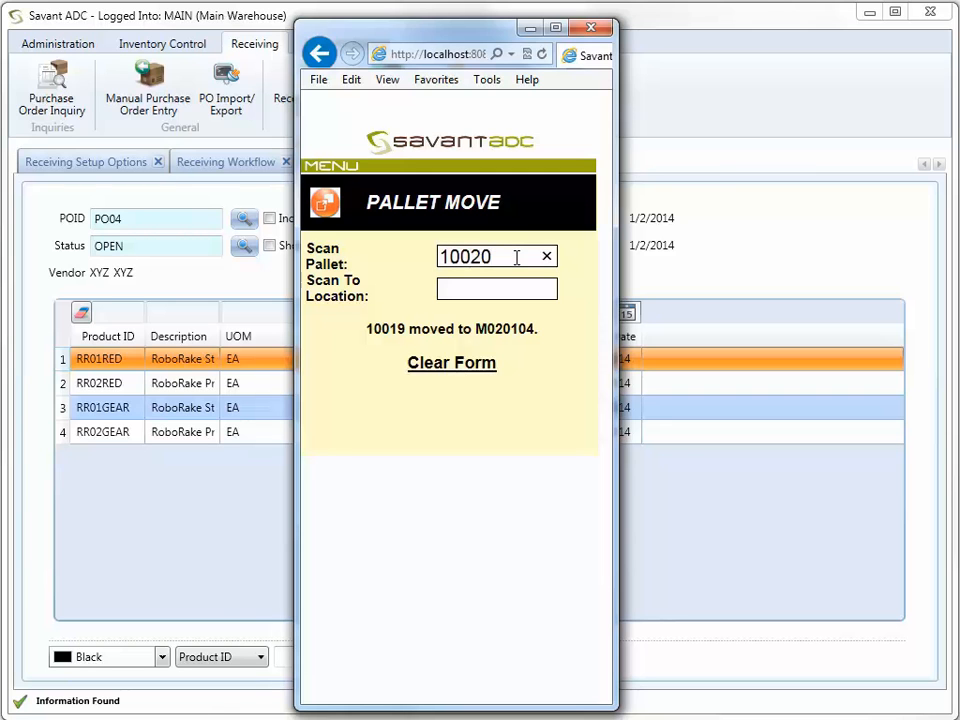
key(Return)
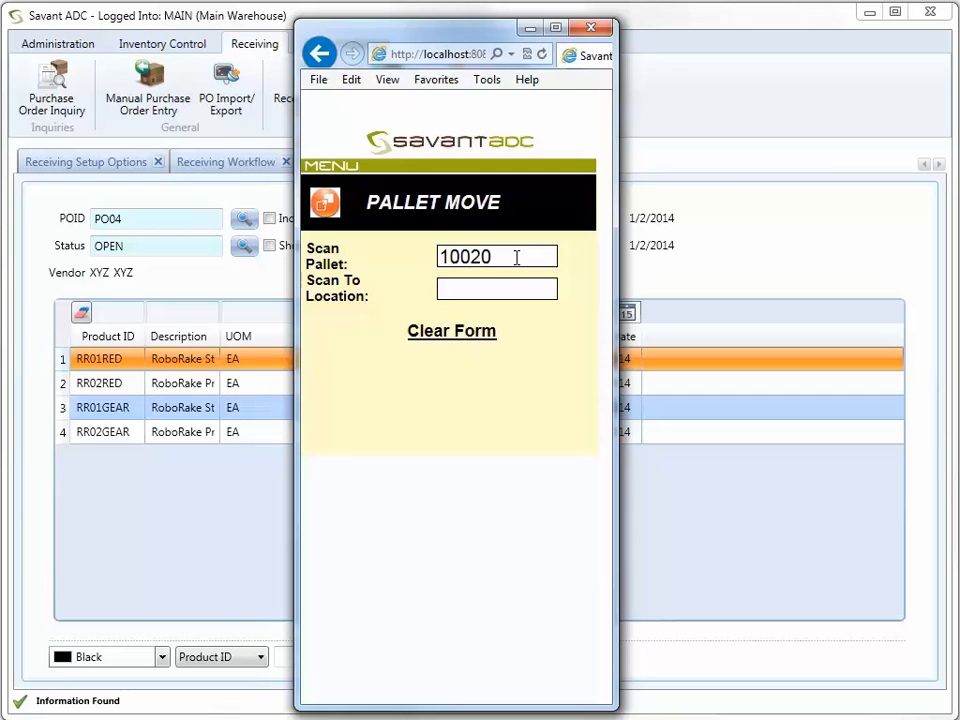
text(M020202)
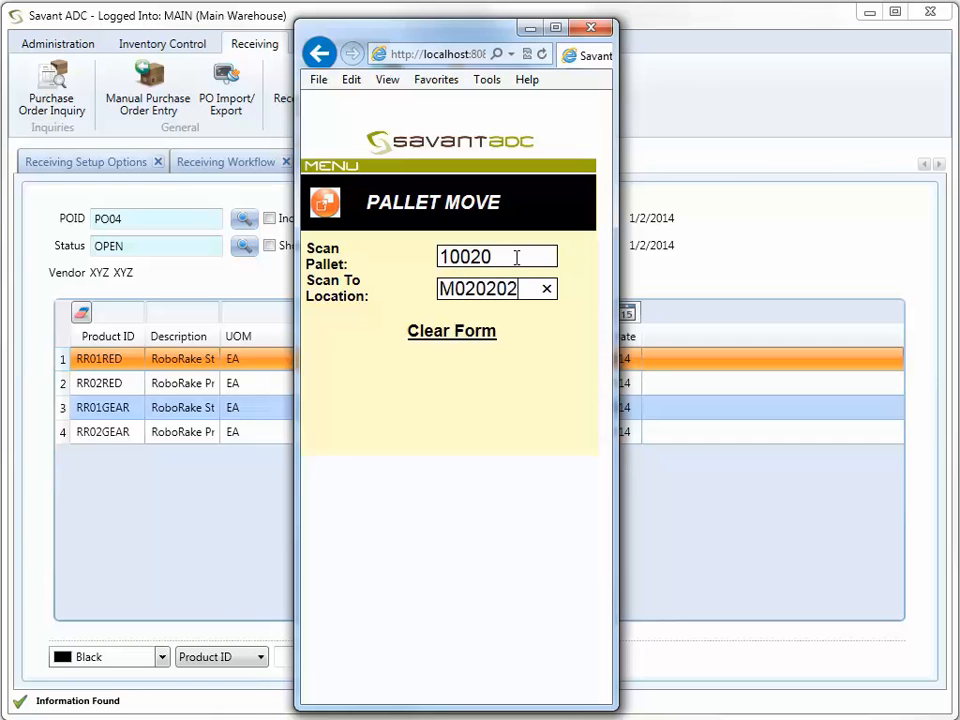
key(Return)
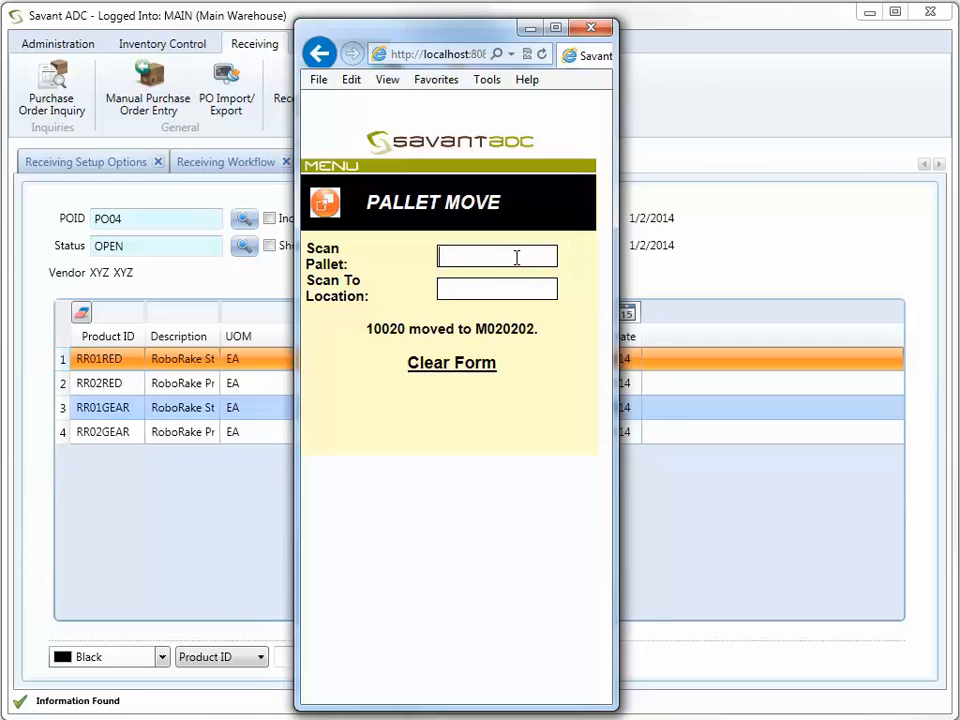
Move pallet 10021 to location M020202 and return to the main menu.
text(10021)
key(Return)
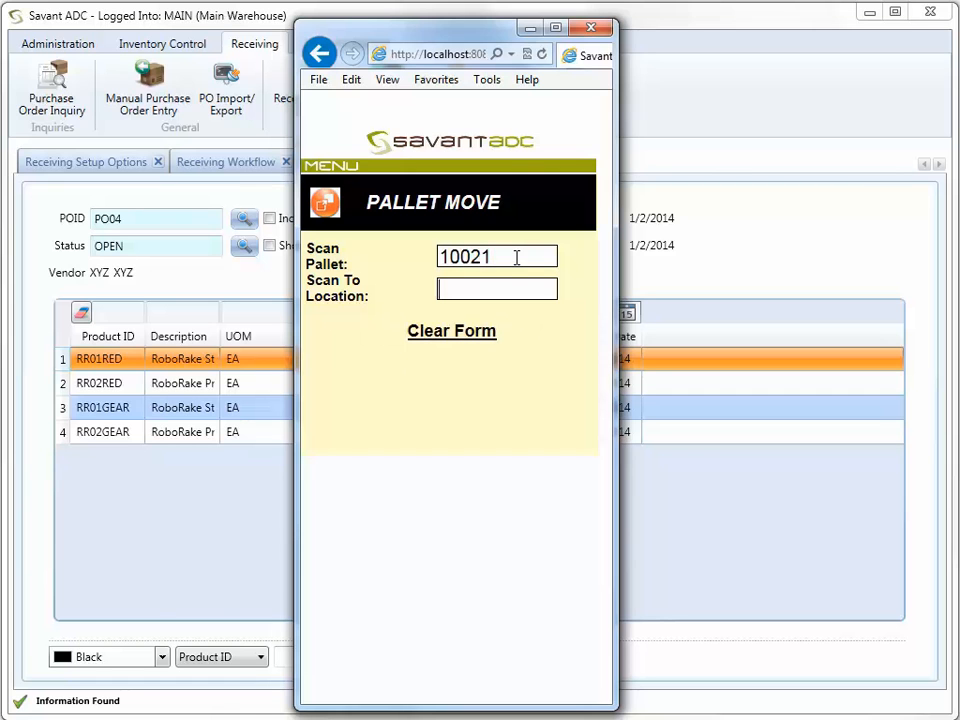
text(M020202)
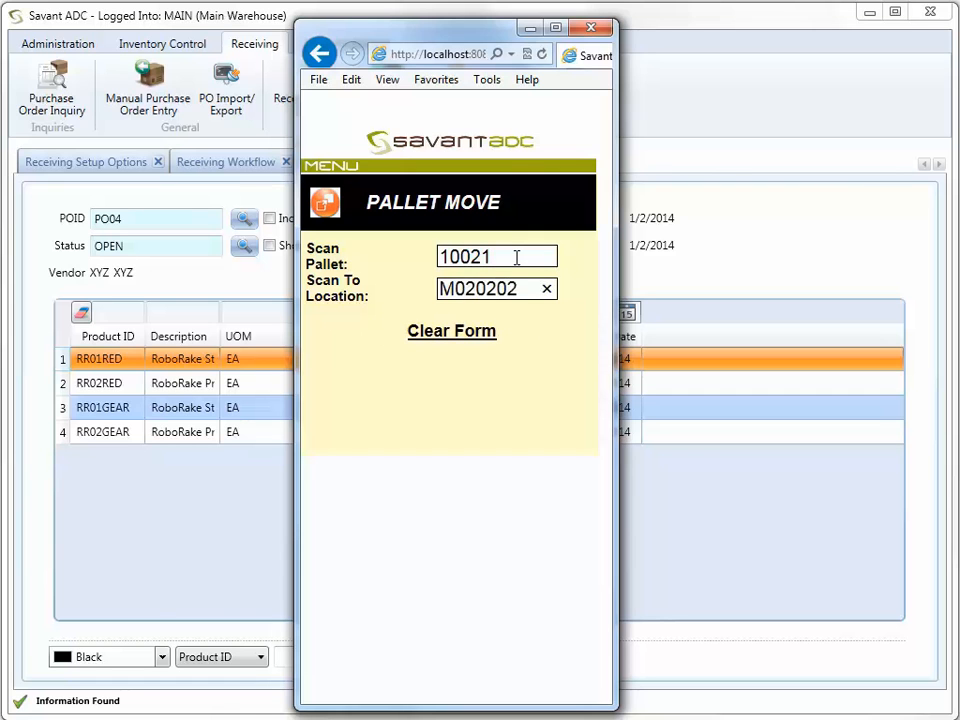
key(Return)
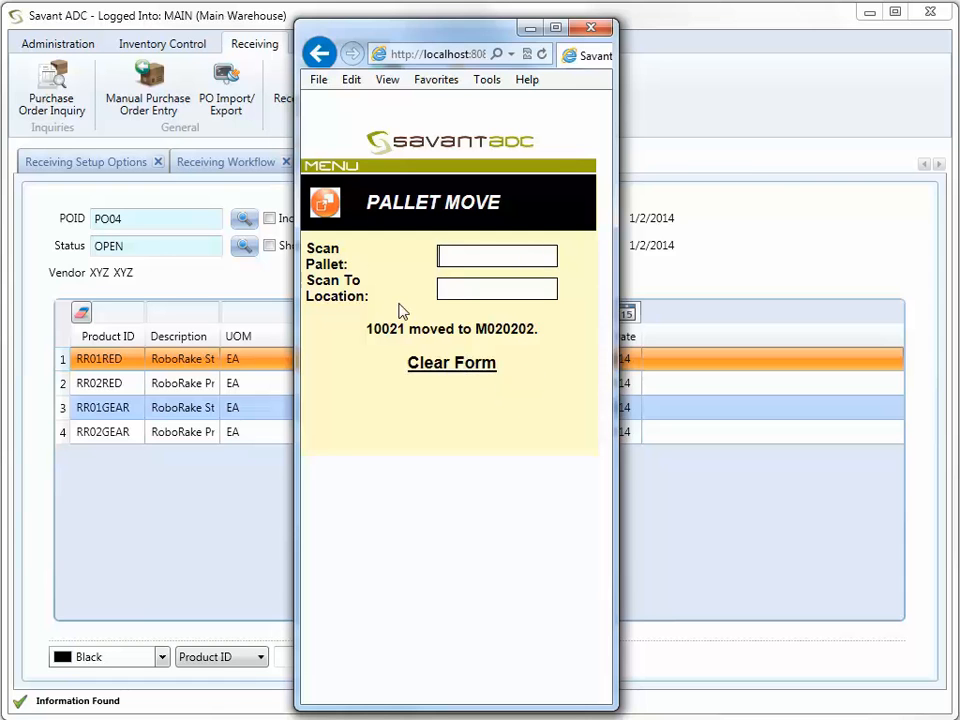
click(330, 165)
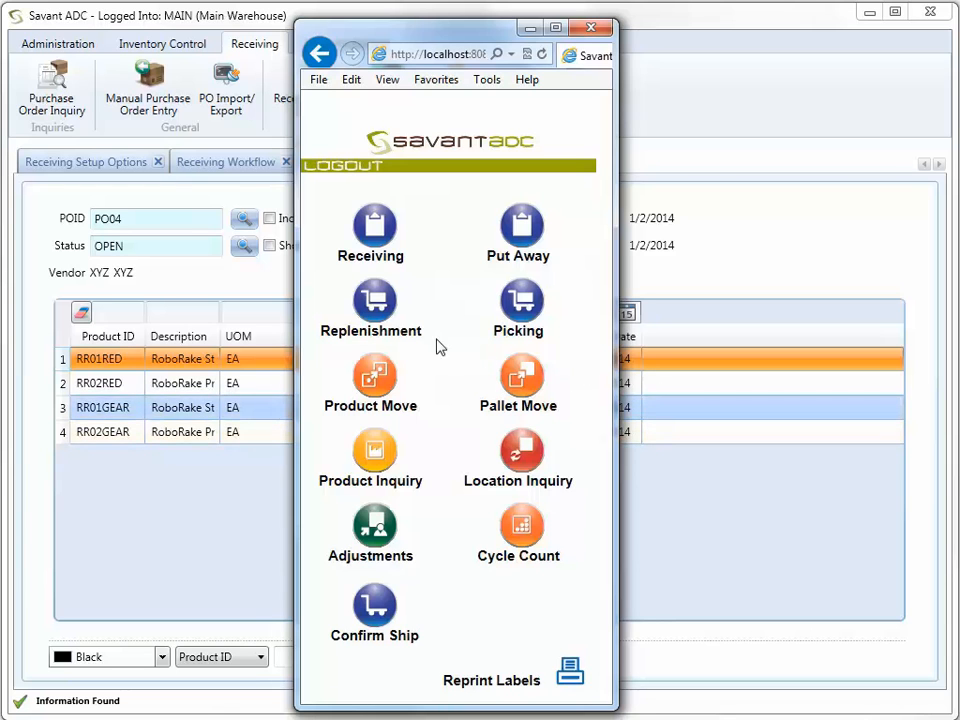
Check the inventory in locations MREC01, M020104 and M020202 with Location Inquiry.
click(522, 452)
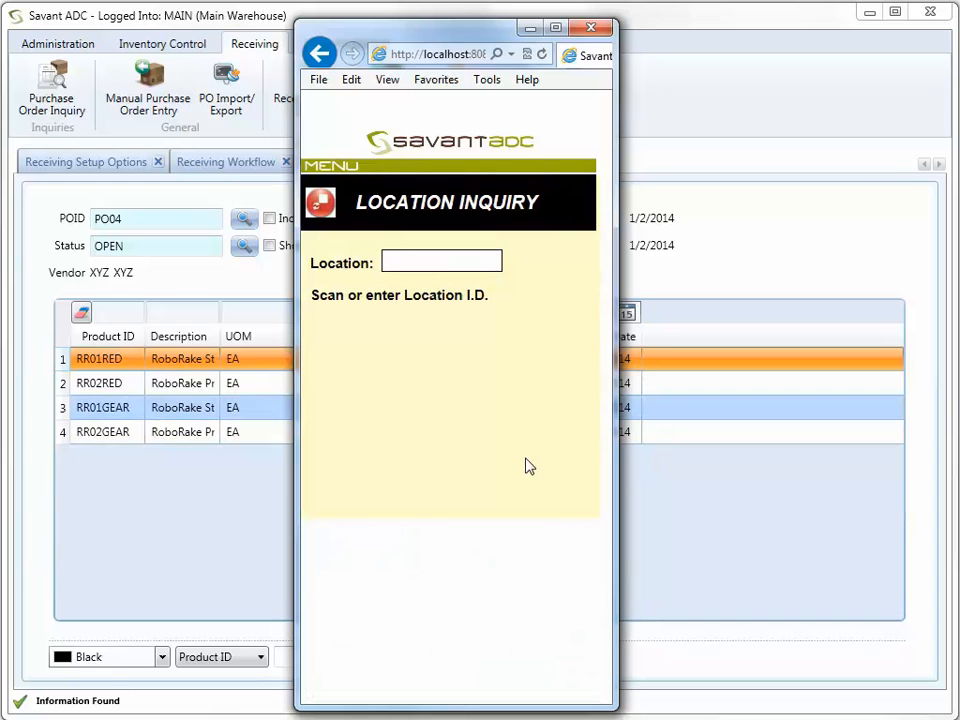
text(MREC01)
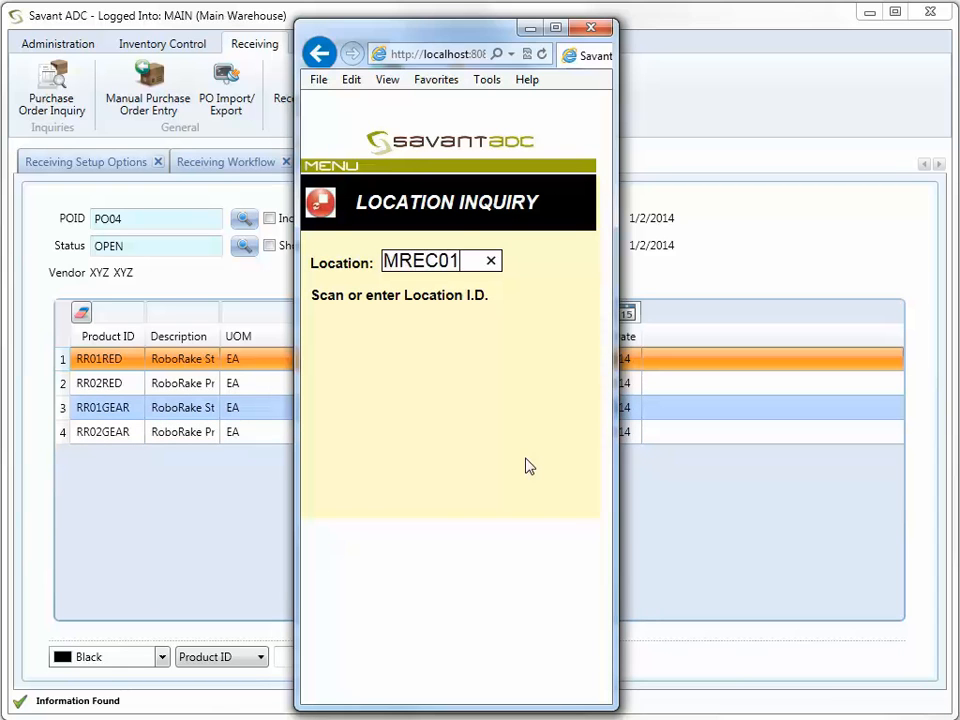
key(Return)
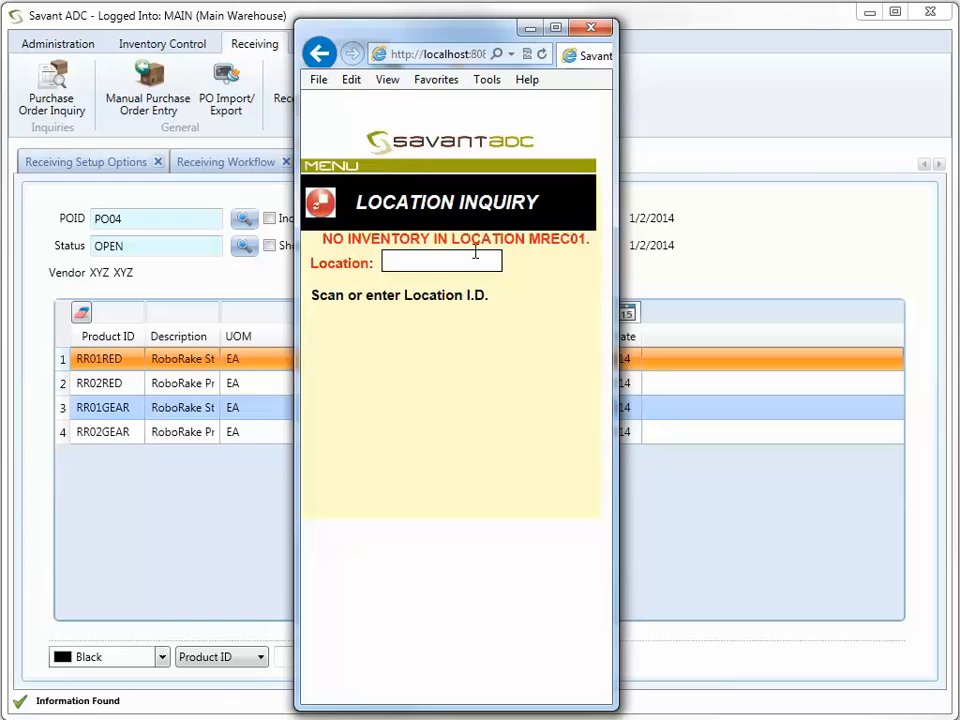
text(M020104)
key(Return)
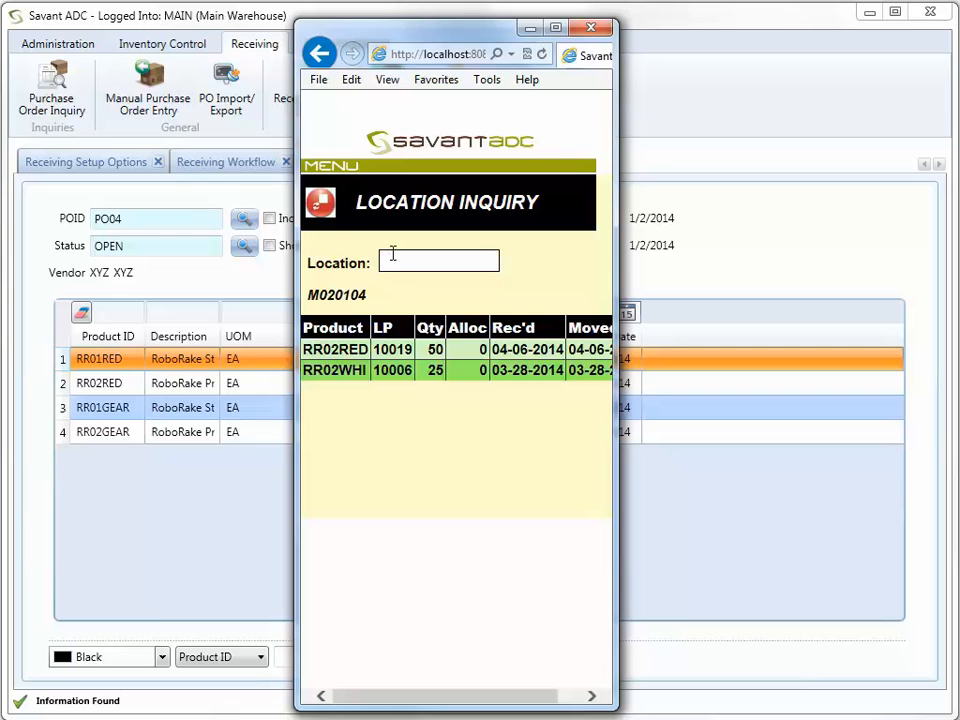
text(M020202)
key(Return)
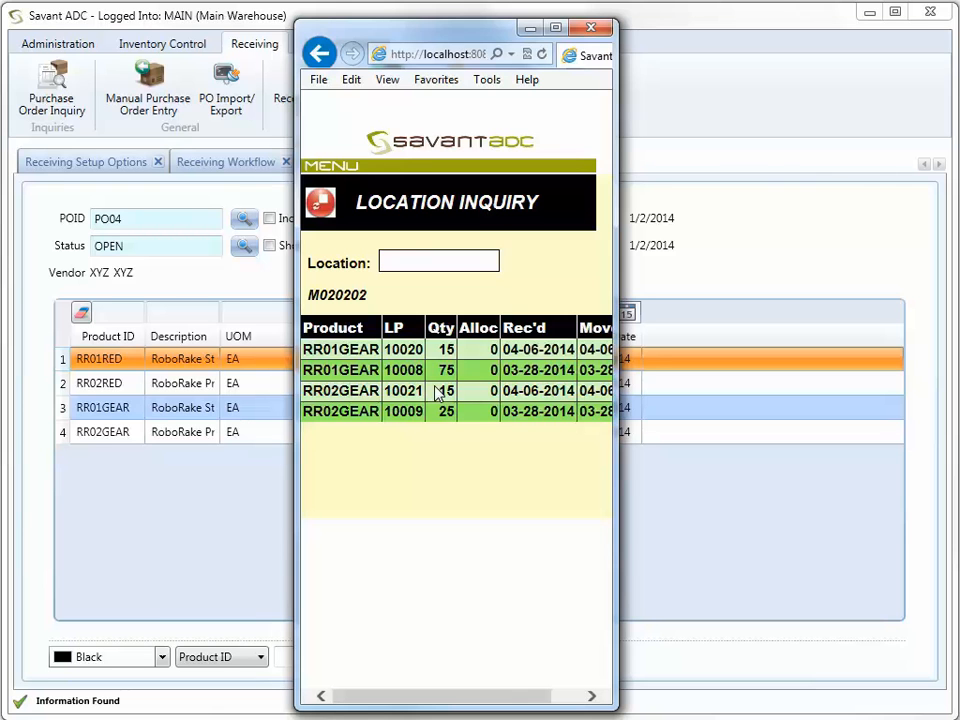
Switch to the Savant ADC desktop application and export the purchase order receipts as a comma-delimited file named with the owner's first name plus "Export".
click(662, 22)
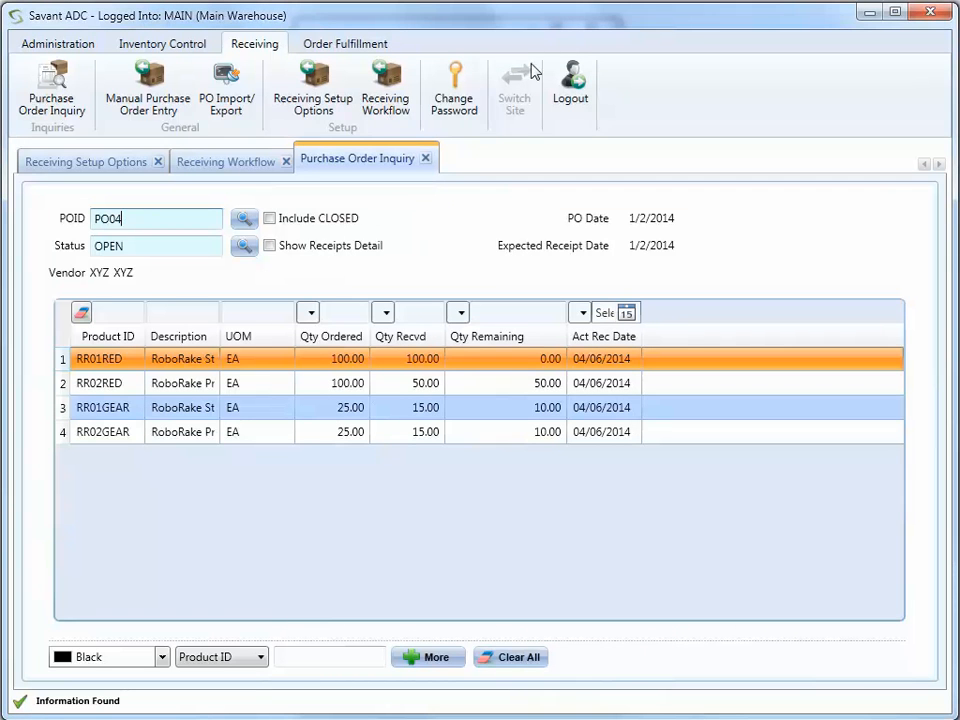
click(230, 104)
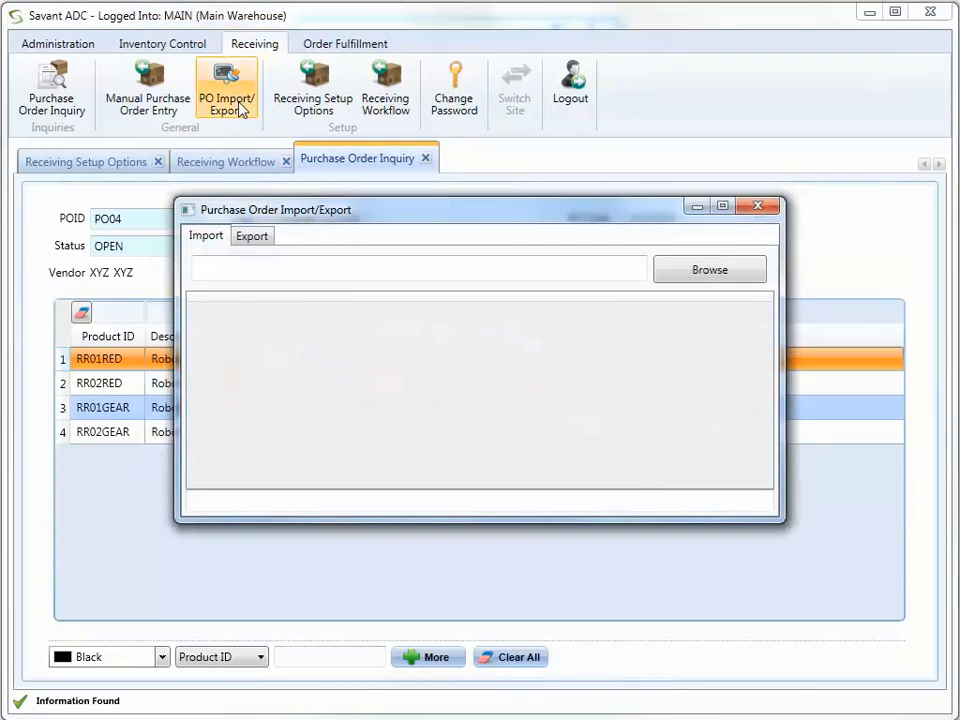
click(254, 237)
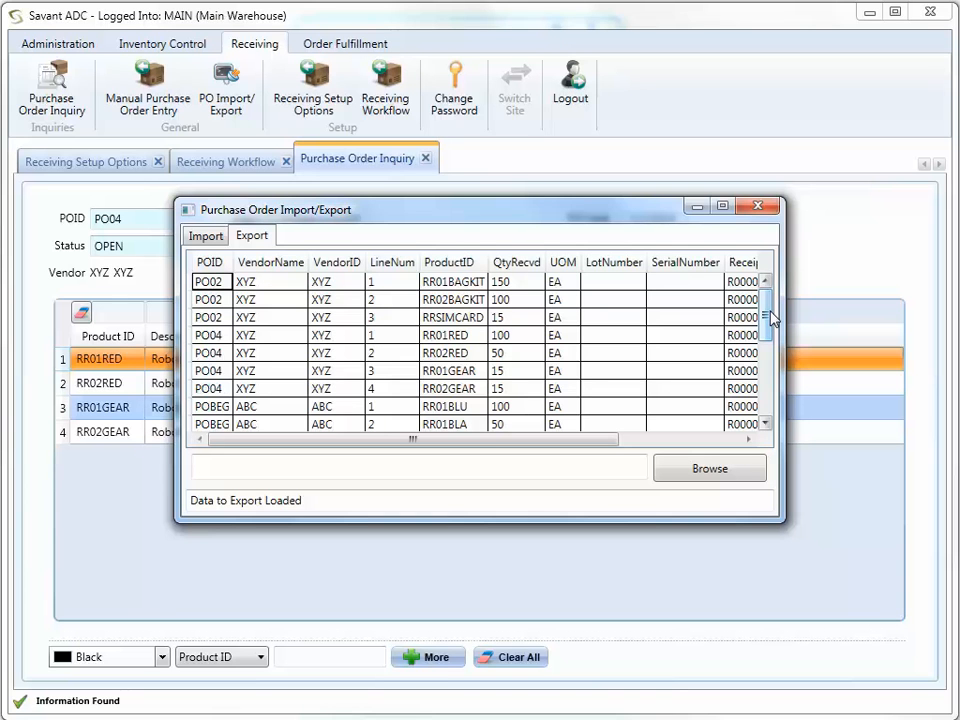
click(737, 473)
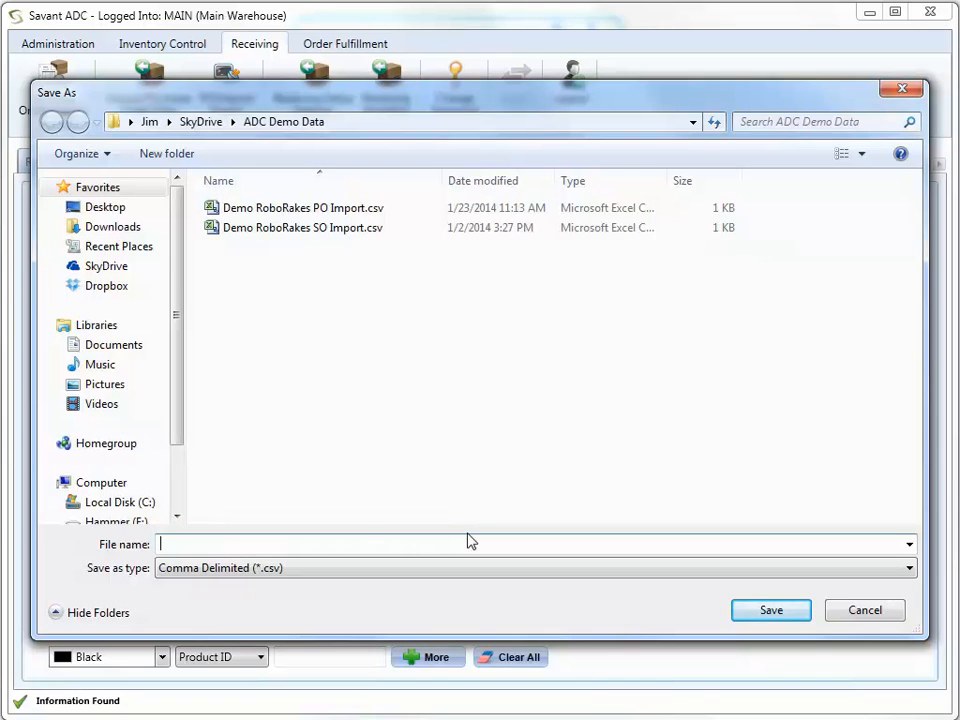
text(Jims Export)
click(786, 616)
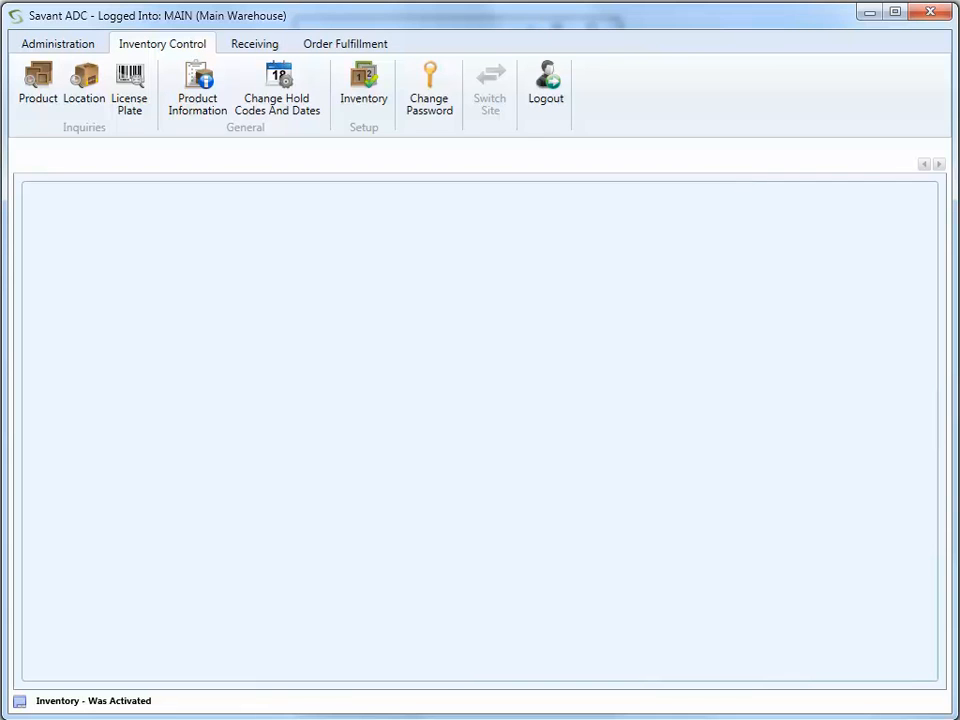
Open the Inventory setup and review its general options and the defined inventory levels.
click(370, 100)
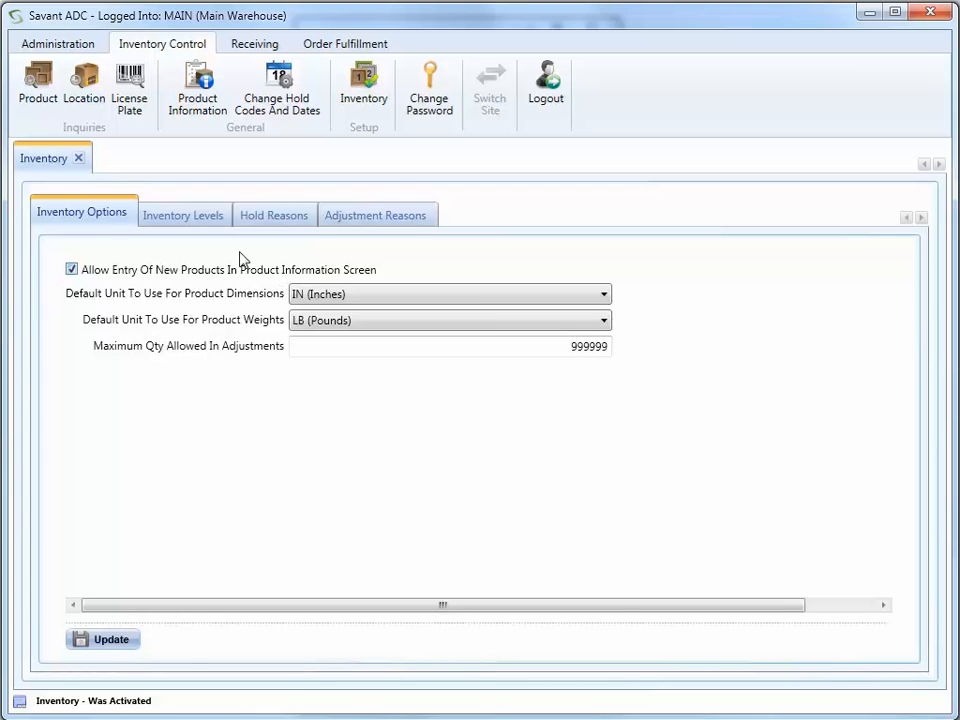
click(220, 224)
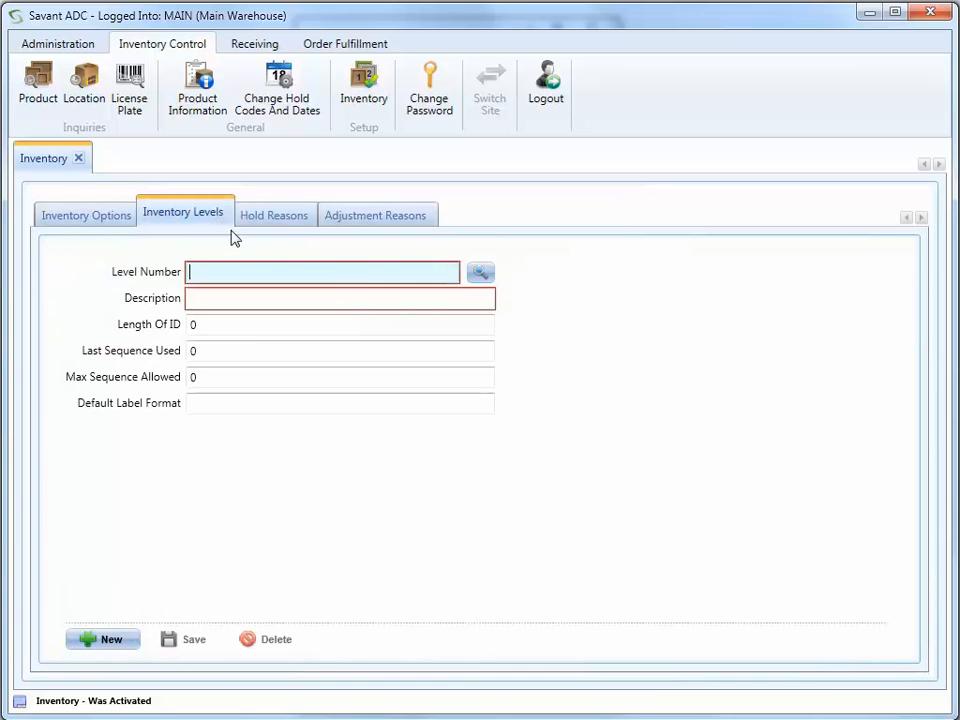
click(483, 274)
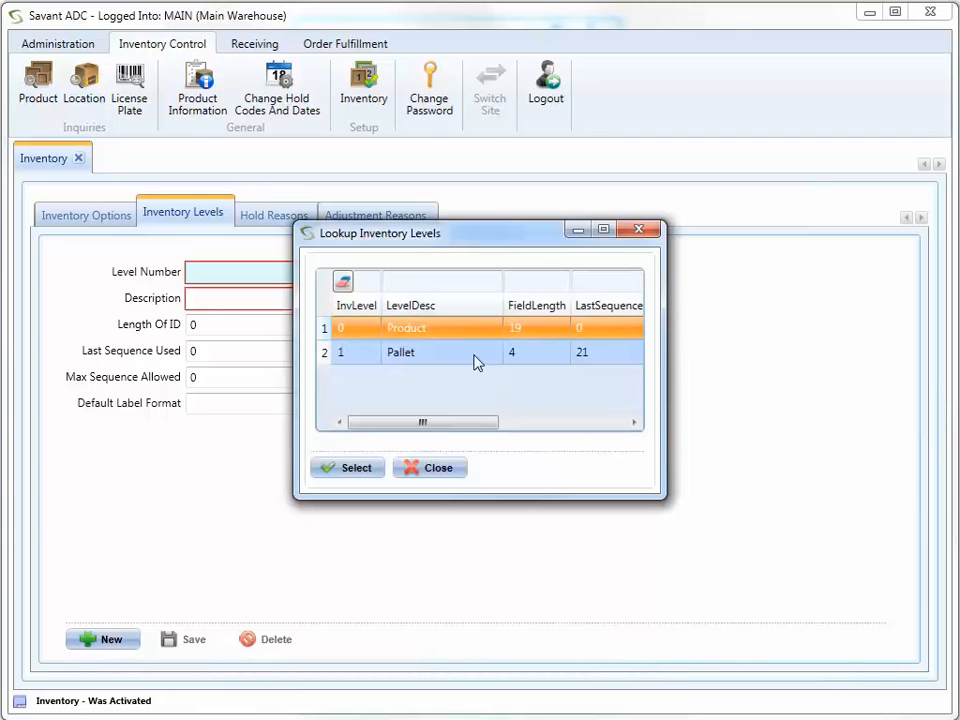
click(455, 471)
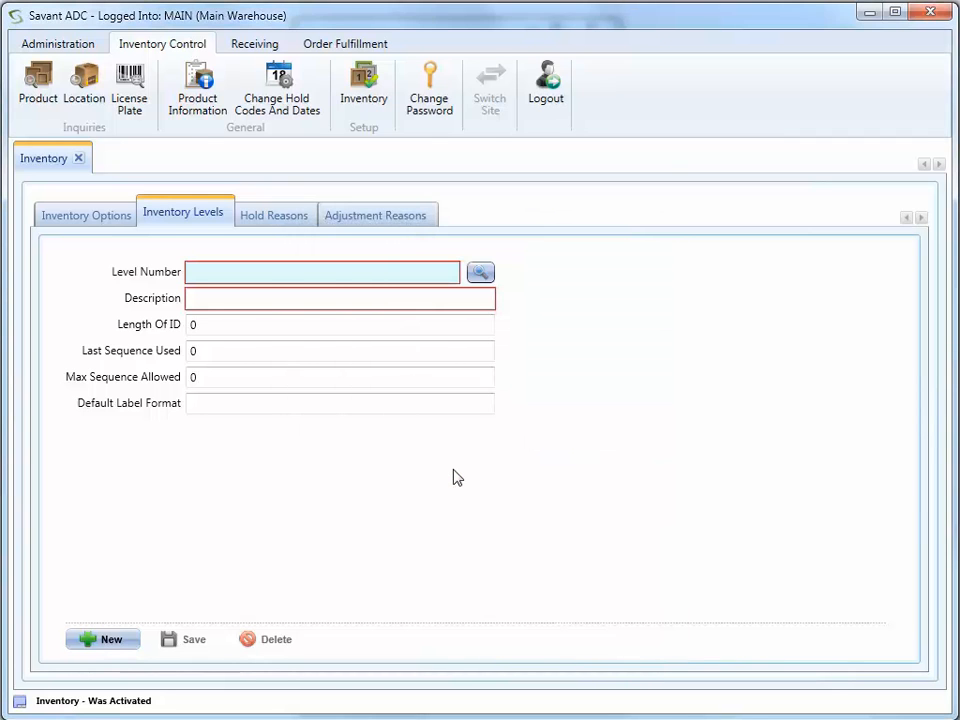
Review the lists of defined hold reasons and adjustment reasons in the Inventory setup.
click(290, 222)
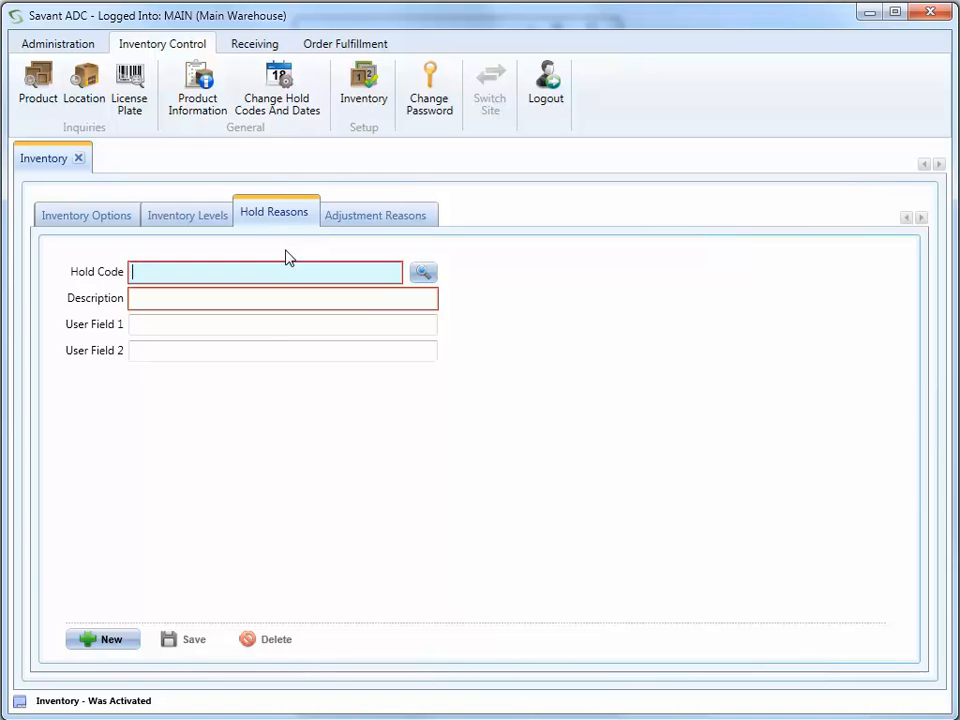
click(422, 275)
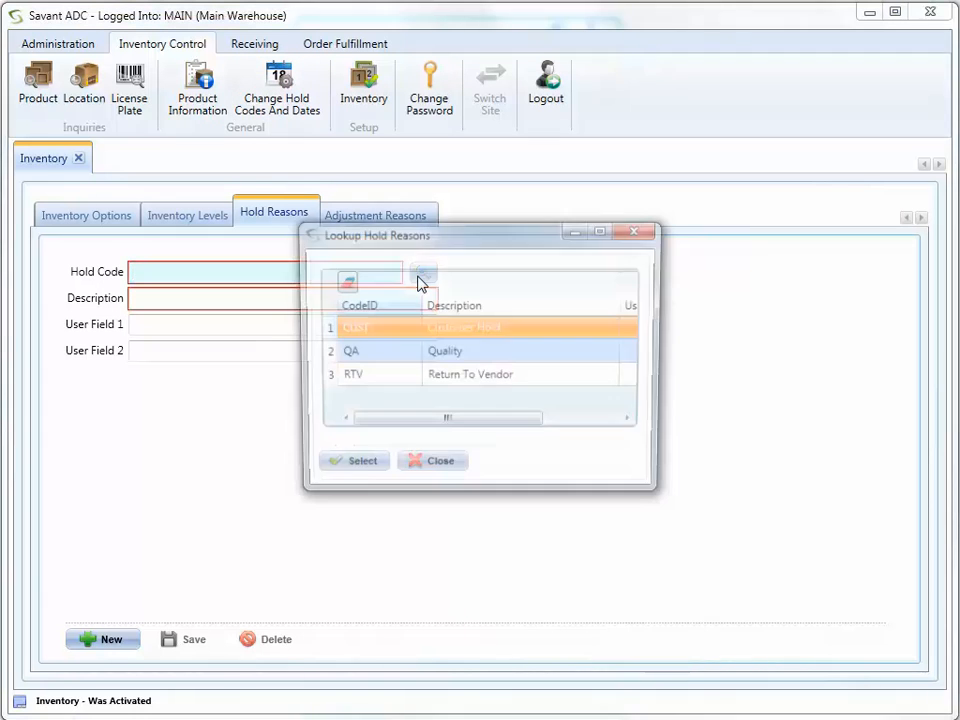
click(454, 471)
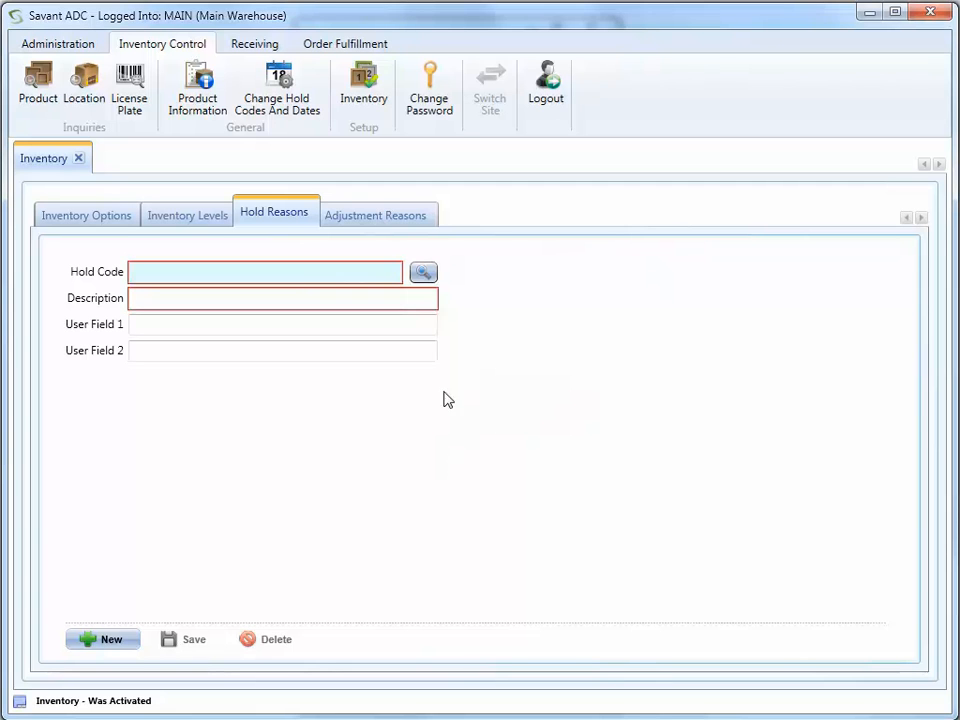
click(400, 222)
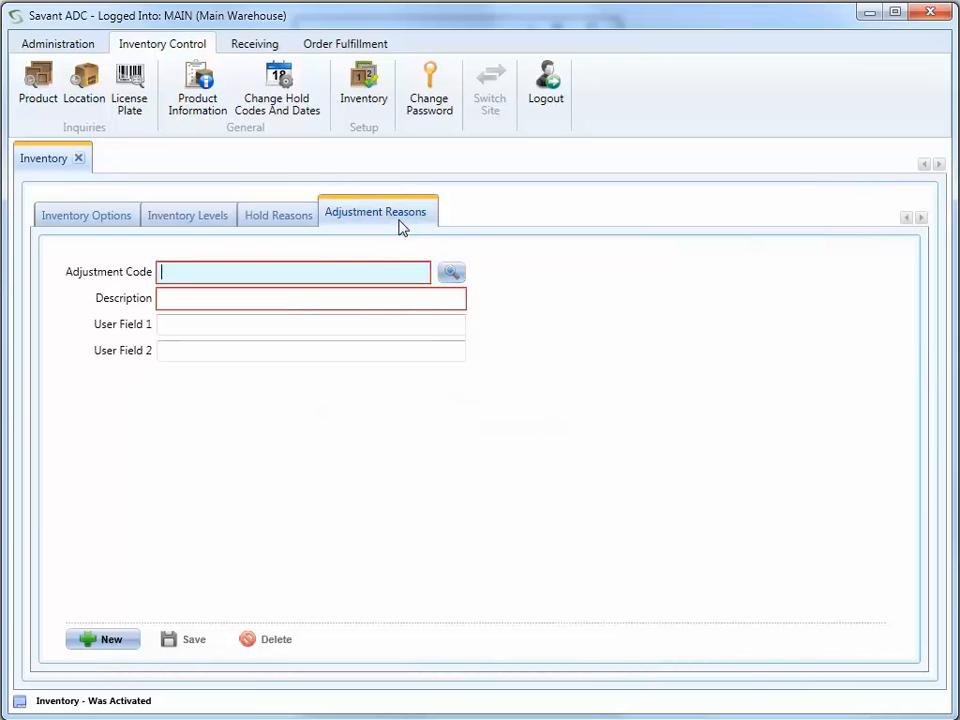
click(451, 272)
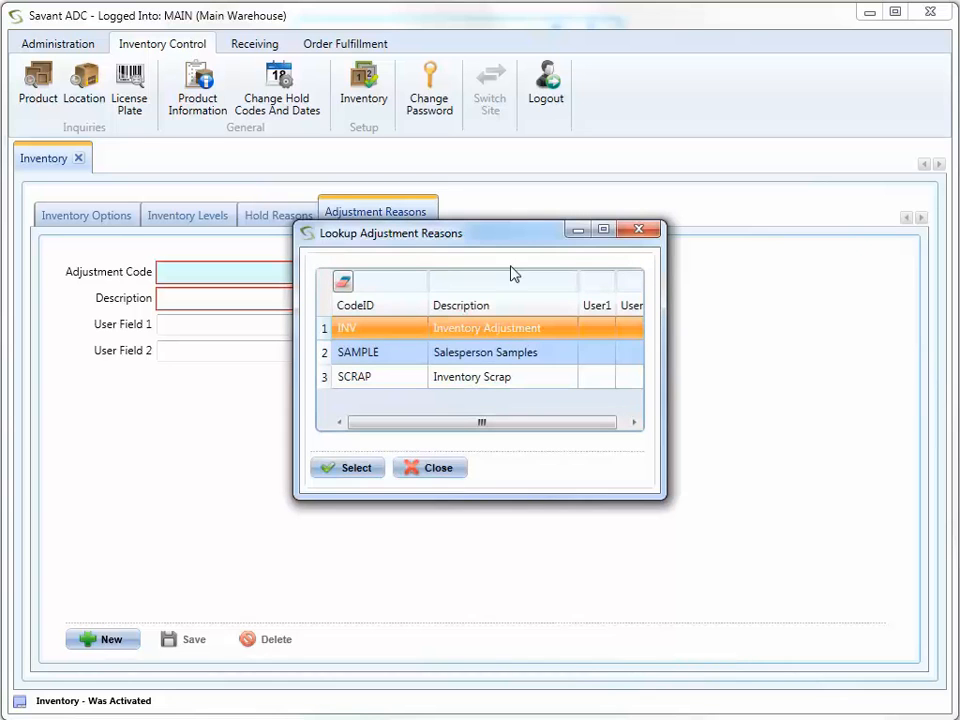
click(628, 233)
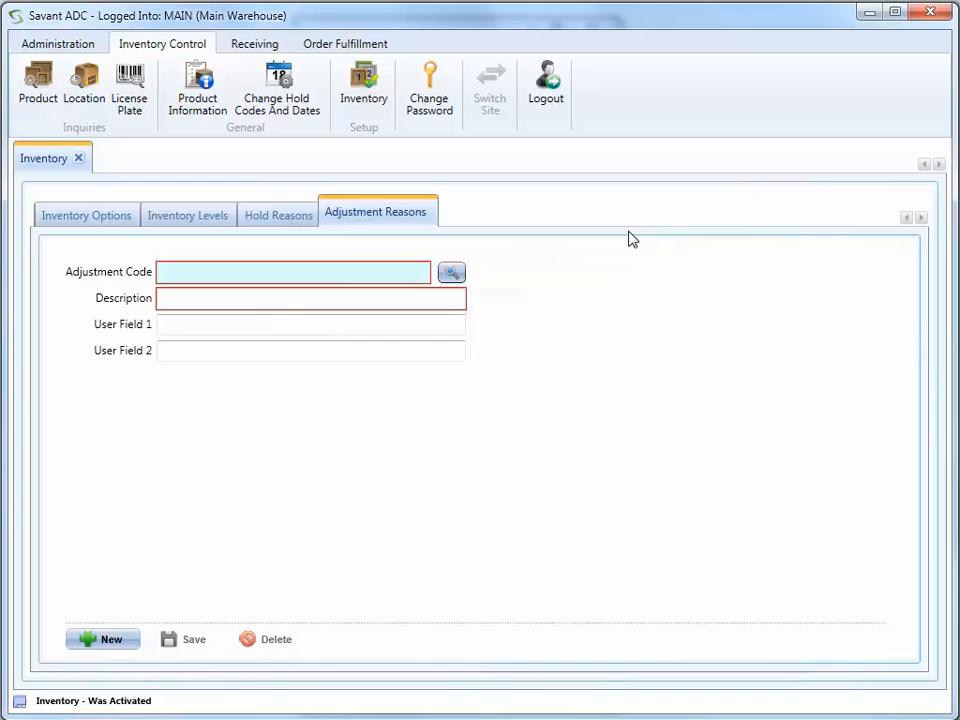
View the Product Information form and look up the stock of product RR02GEAR with the Product inquiry.
click(203, 87)
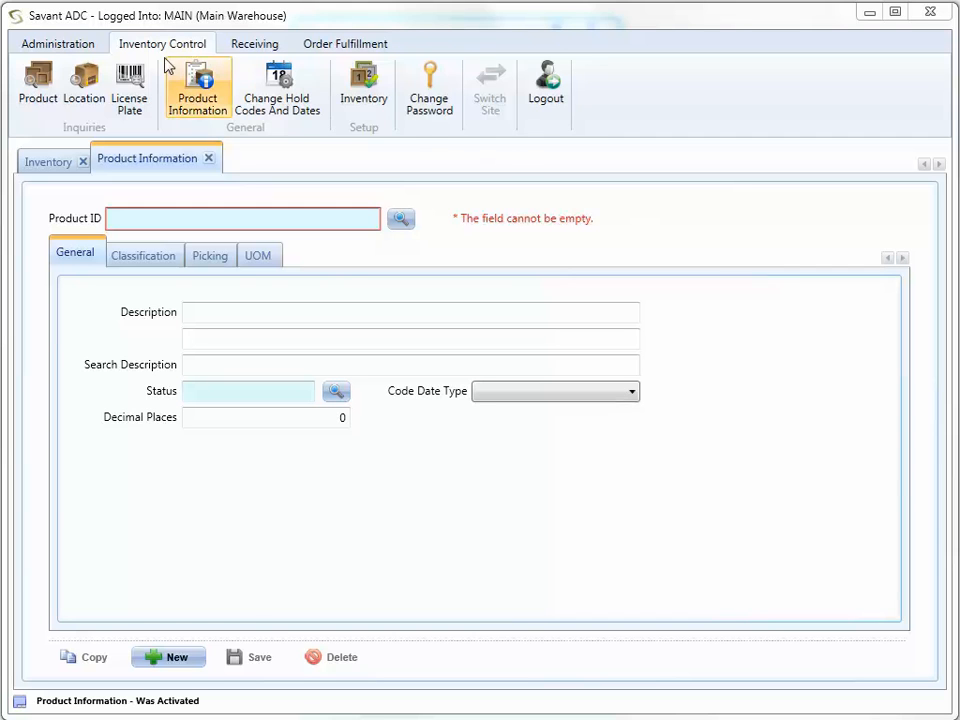
click(30, 92)
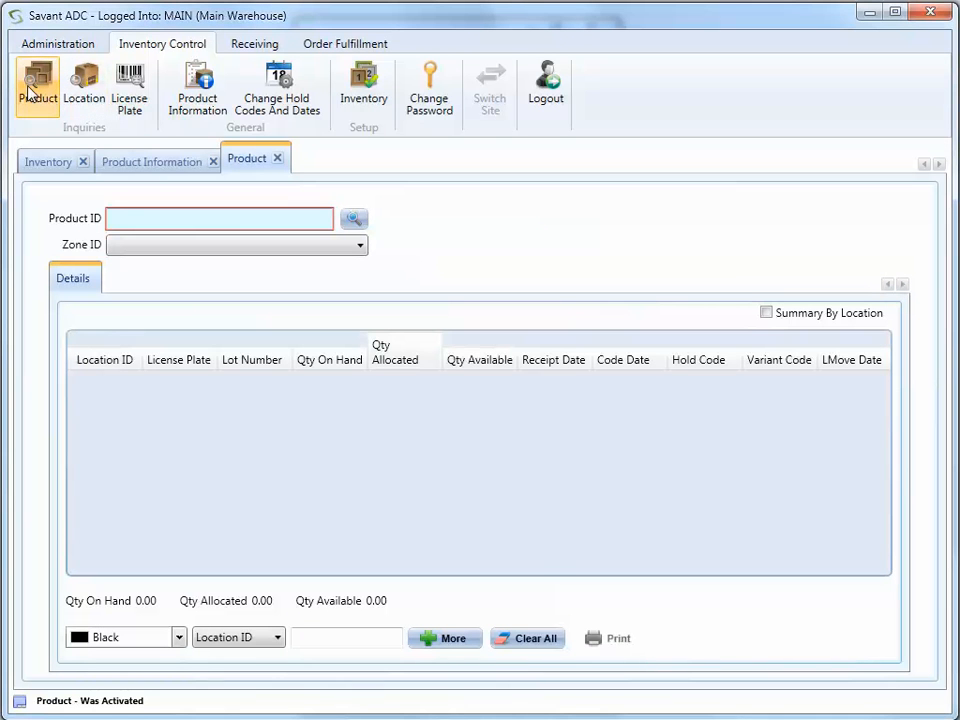
click(125, 218)
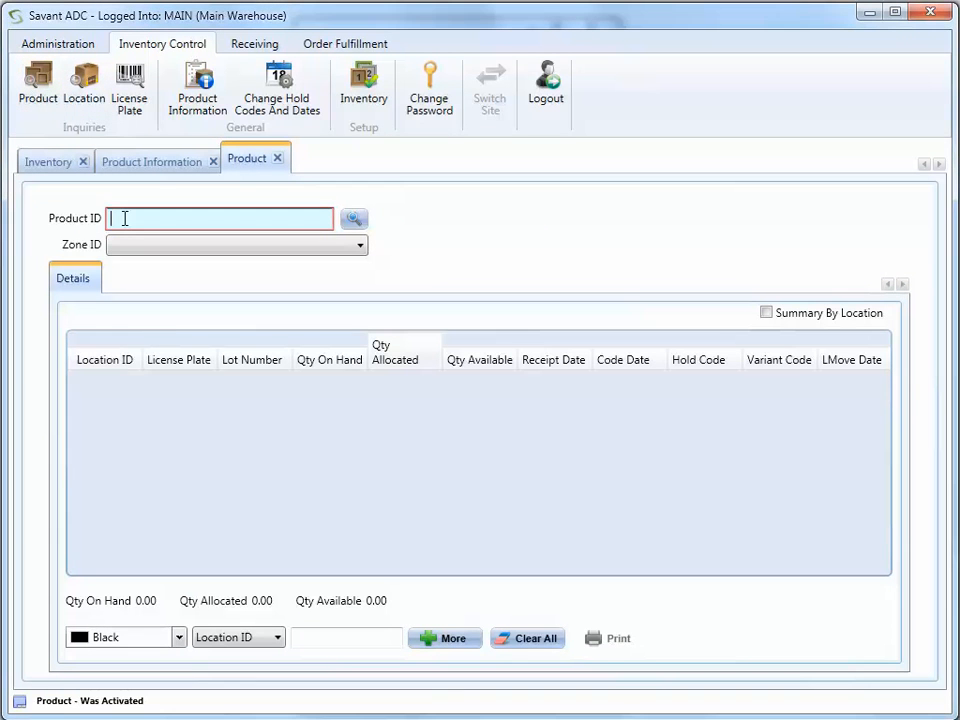
text(RR02)
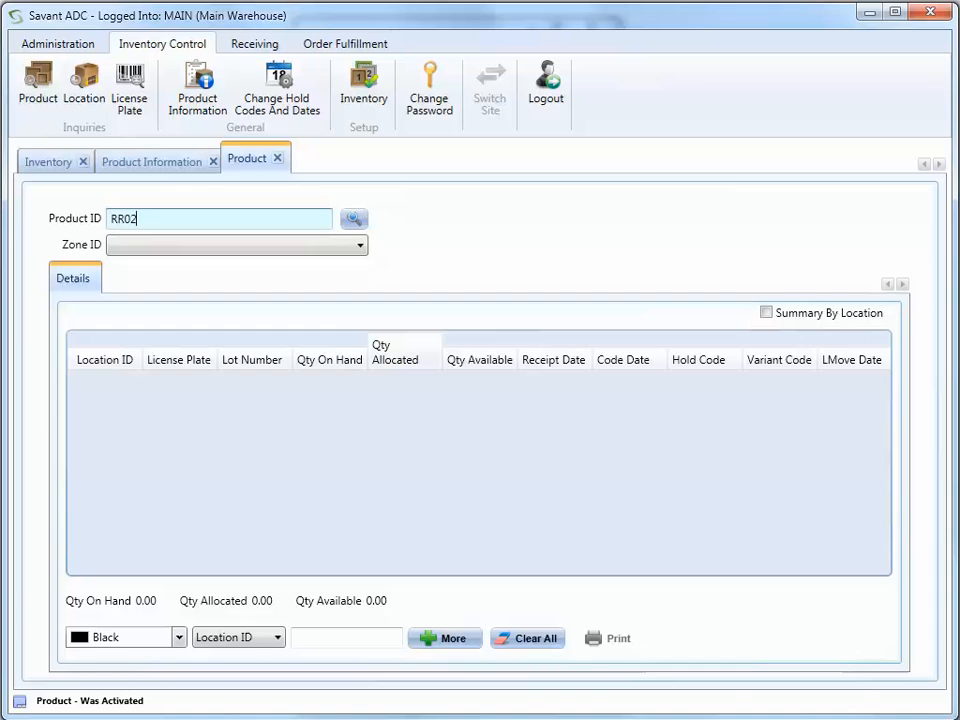
text(GEAR)
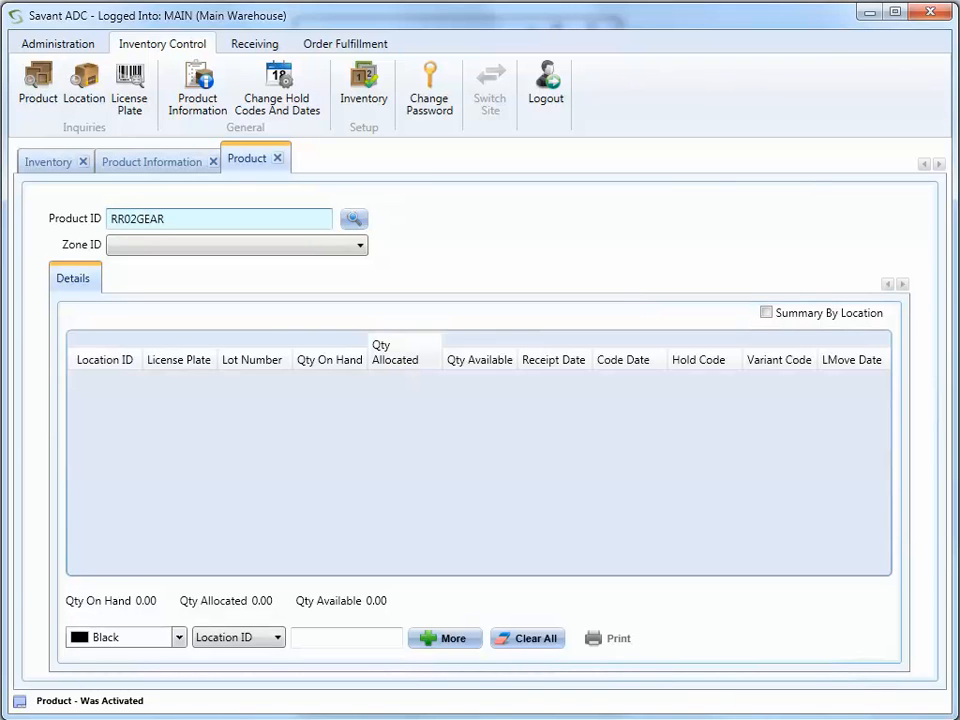
key(Return)
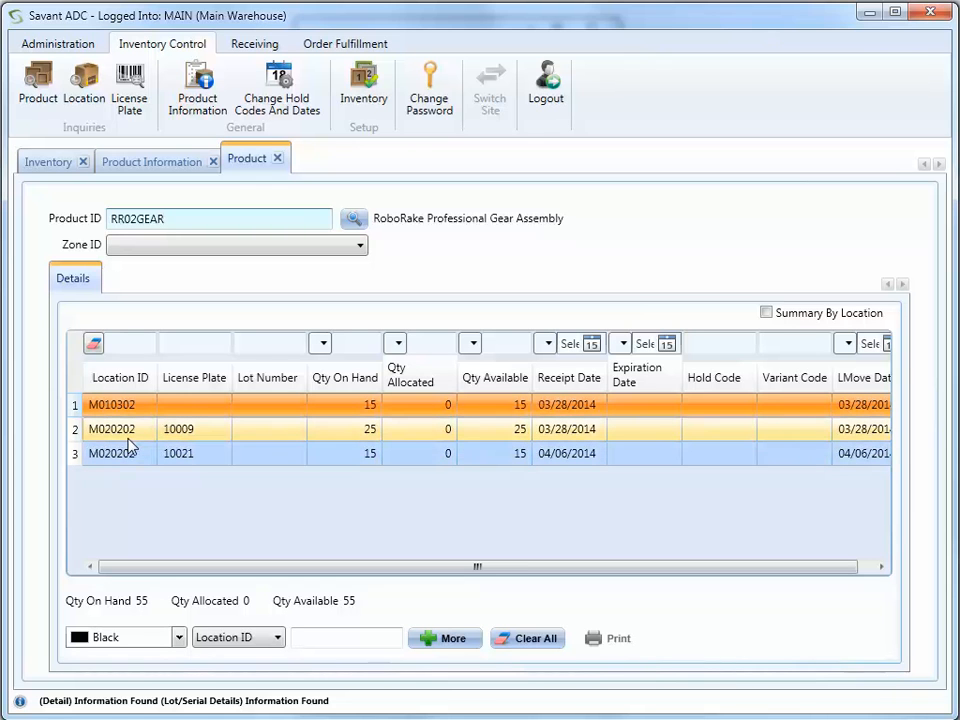
View the RR02GEAR stock summarized by location, return to the detail rows and sort them ascending by Location ID.
click(766, 314)
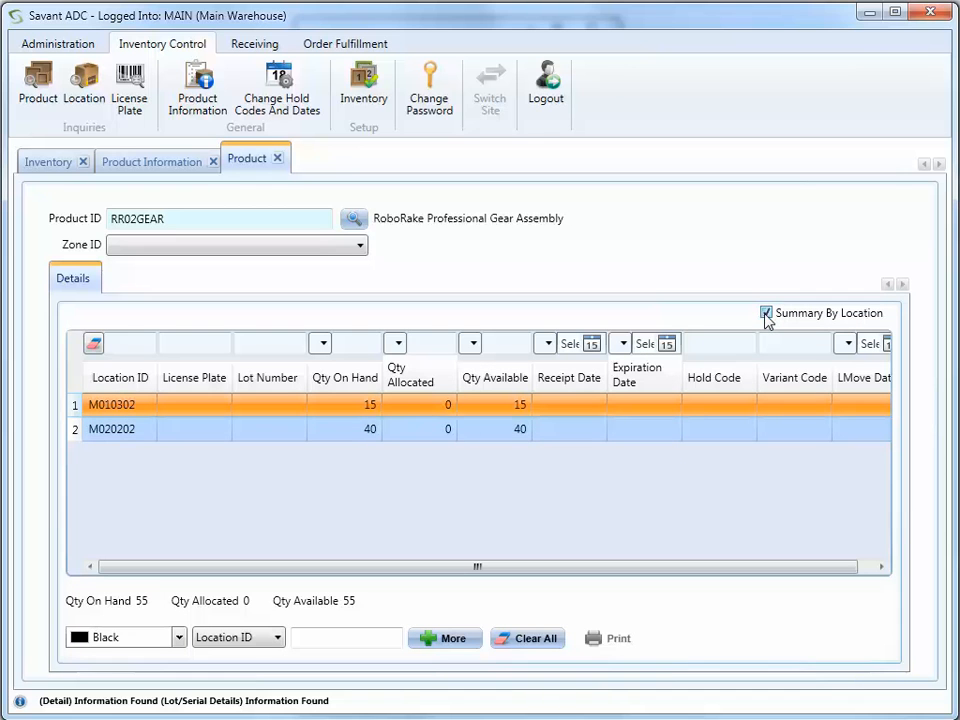
click(766, 314)
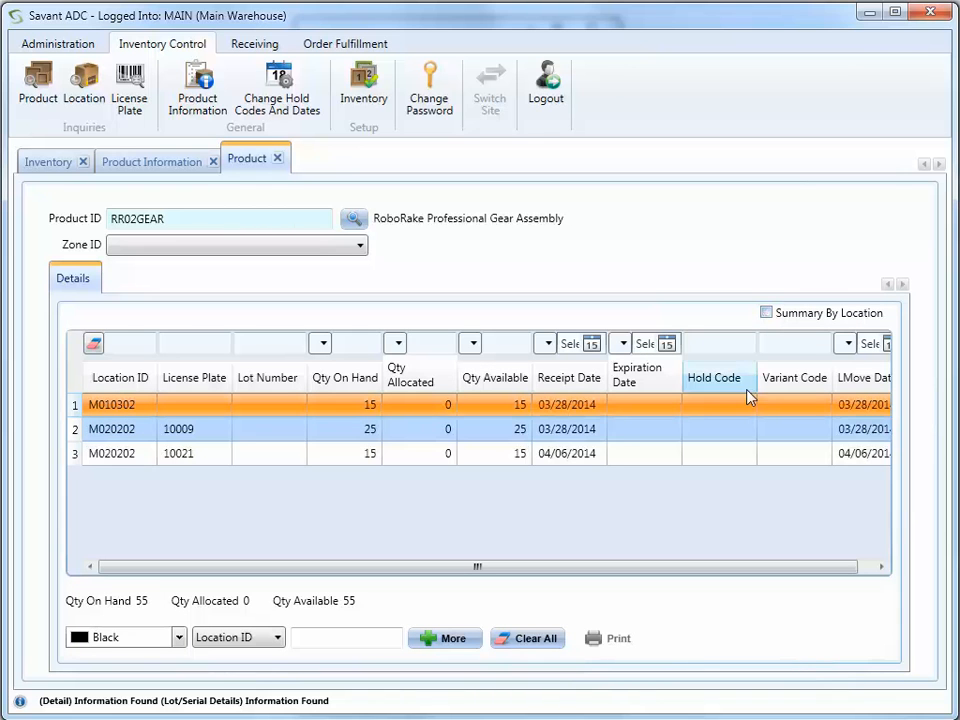
click(137, 377)
click(137, 377)
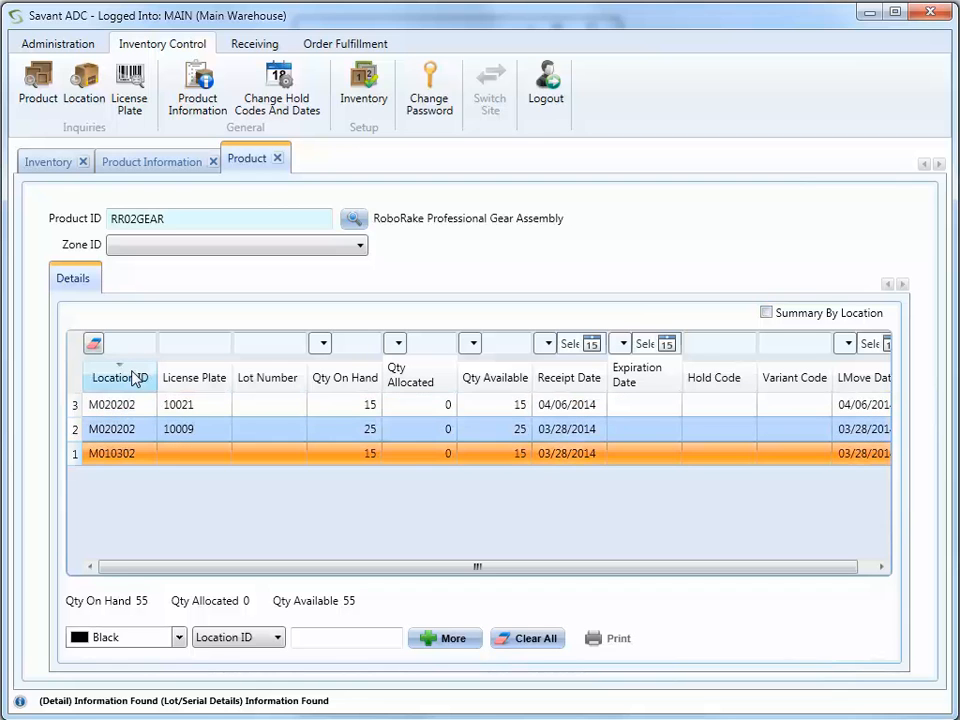
click(137, 377)
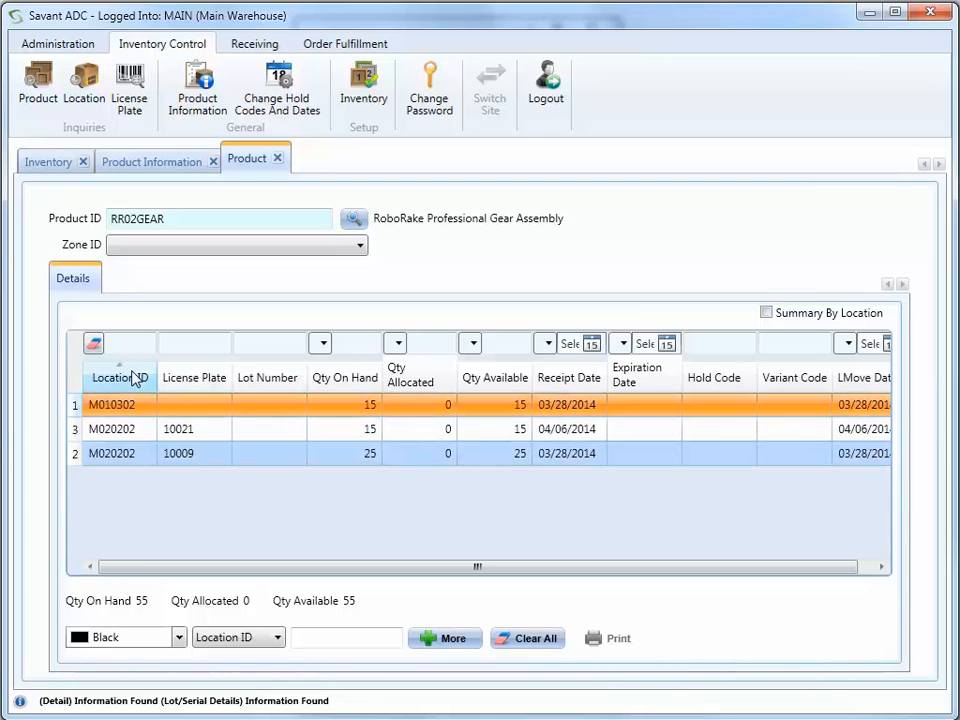
click(136, 377)
click(136, 377)
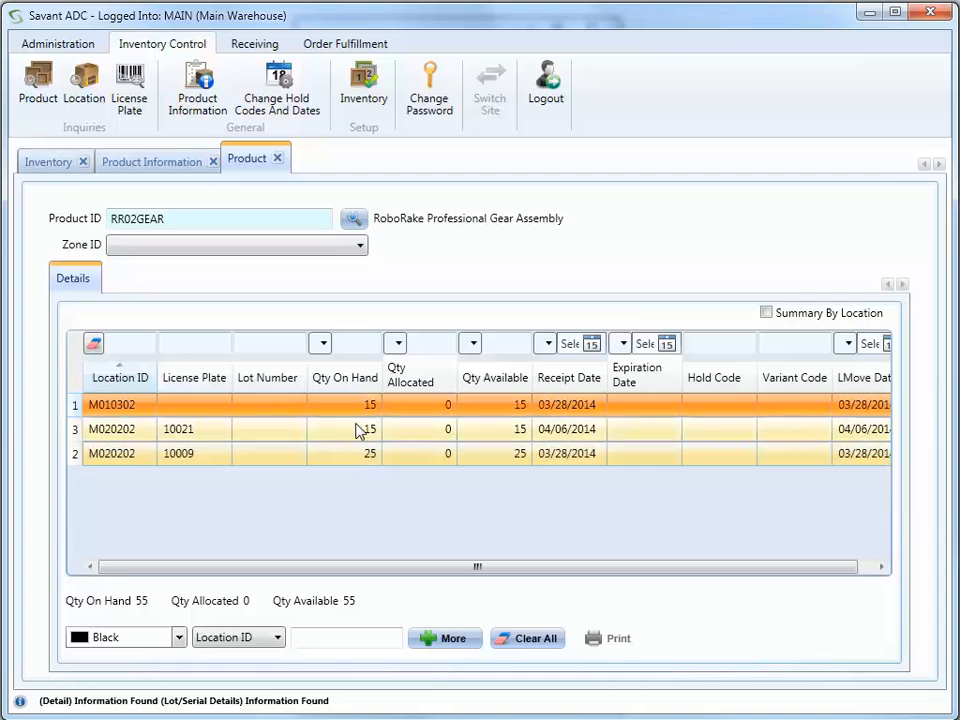
Filter the RR02GEAR stock rows to Qty On Hand = 15, and clear the filter and sorting after review.
click(320, 343)
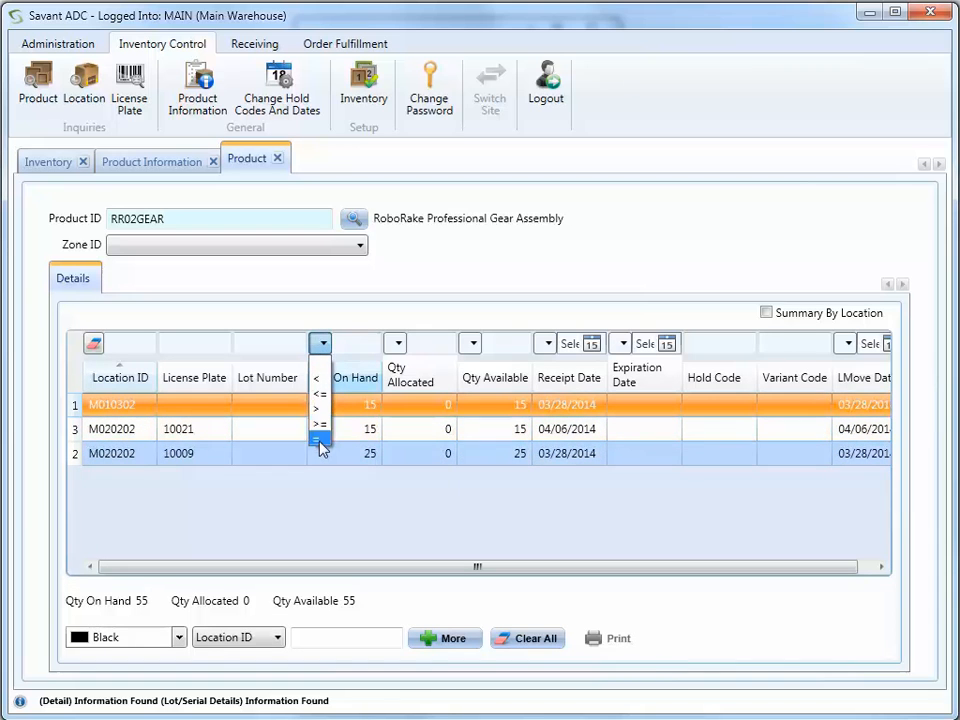
click(321, 425)
click(354, 344)
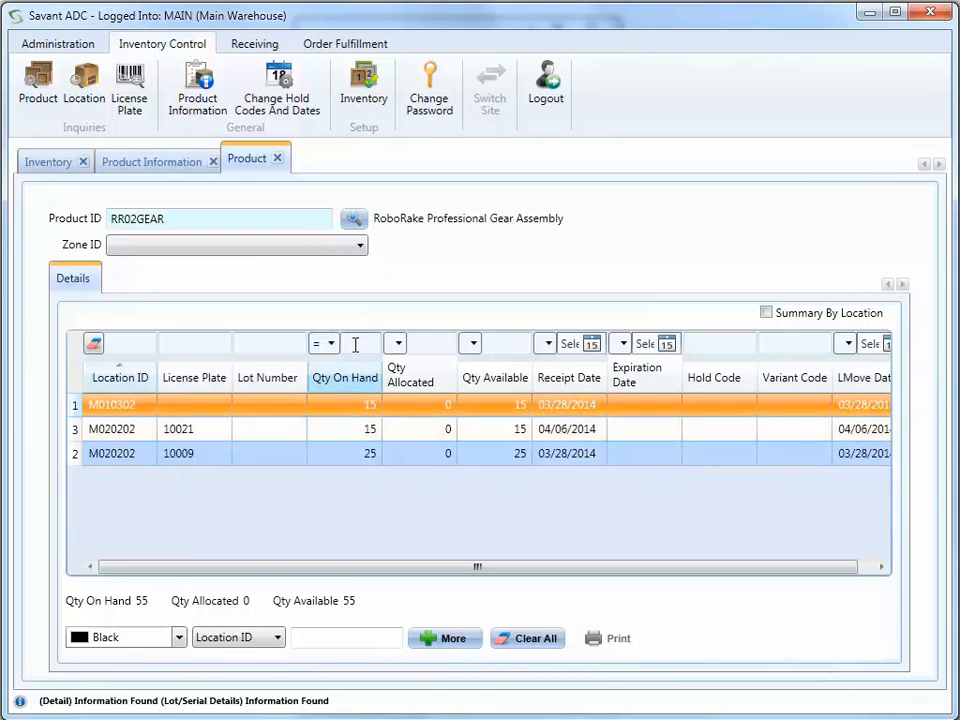
text(15)
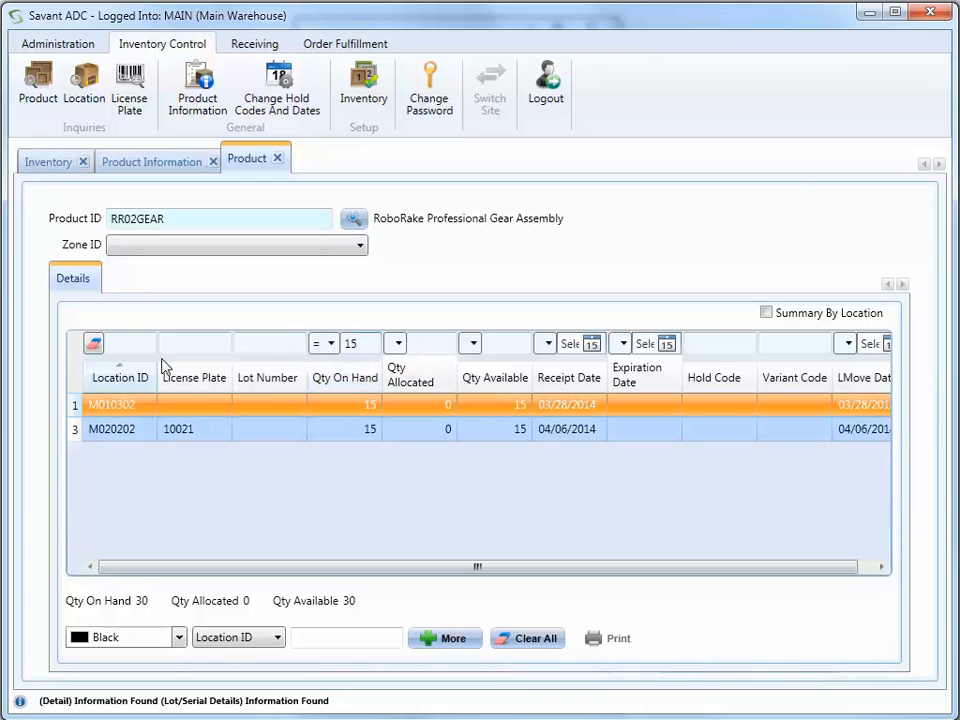
click(93, 345)
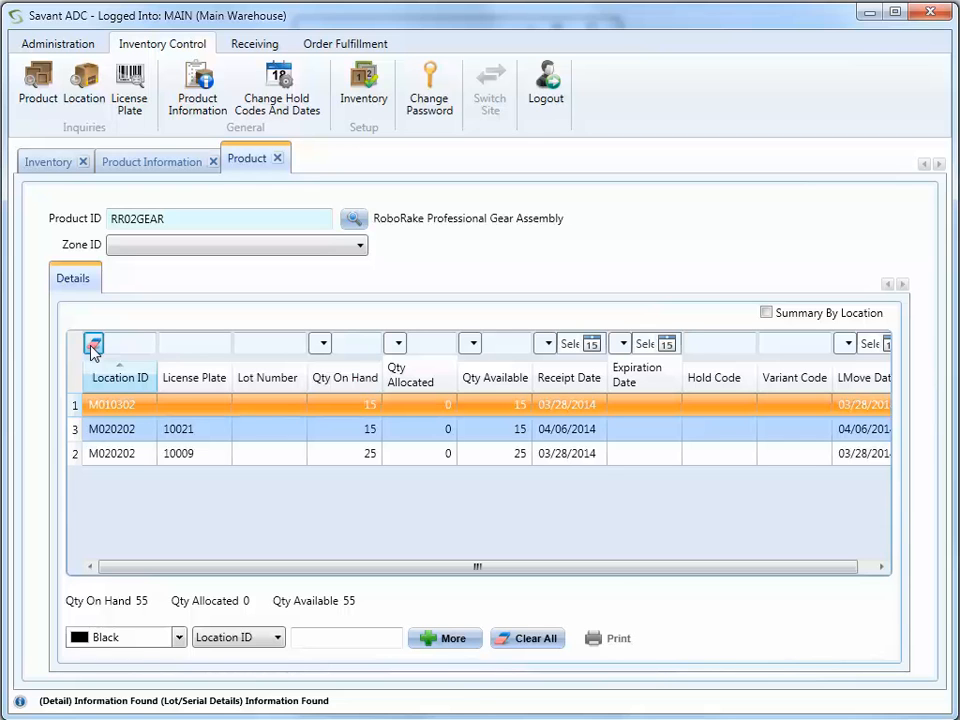
click(94, 350)
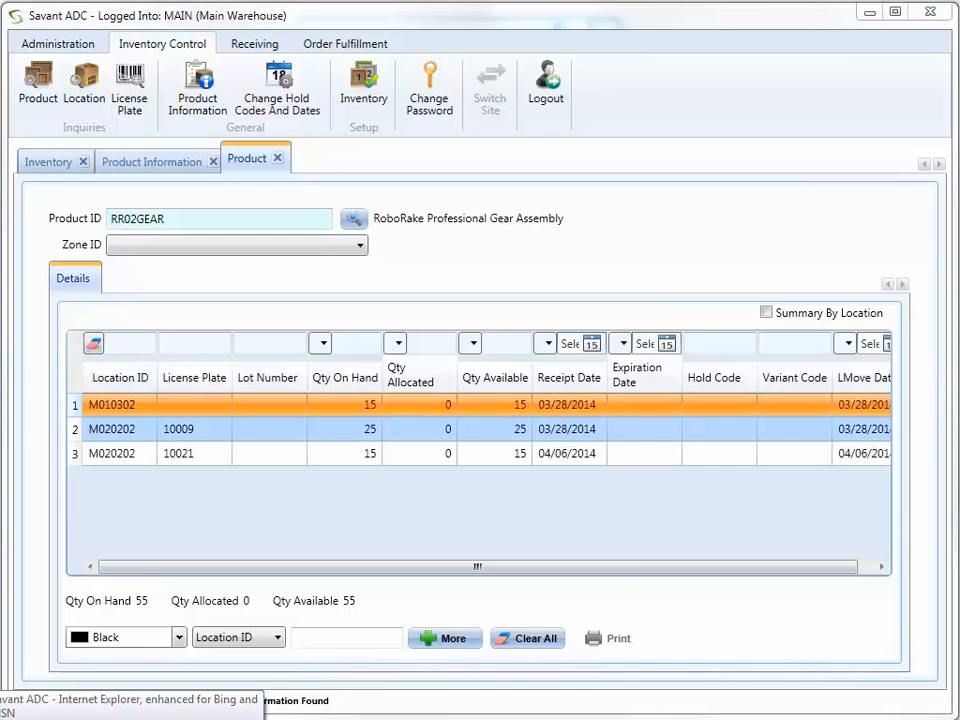
Switch to Savant ADC in Internet Explorer, check location M020202 with Location Inquiry and view the Product Moves form.
click(130, 718)
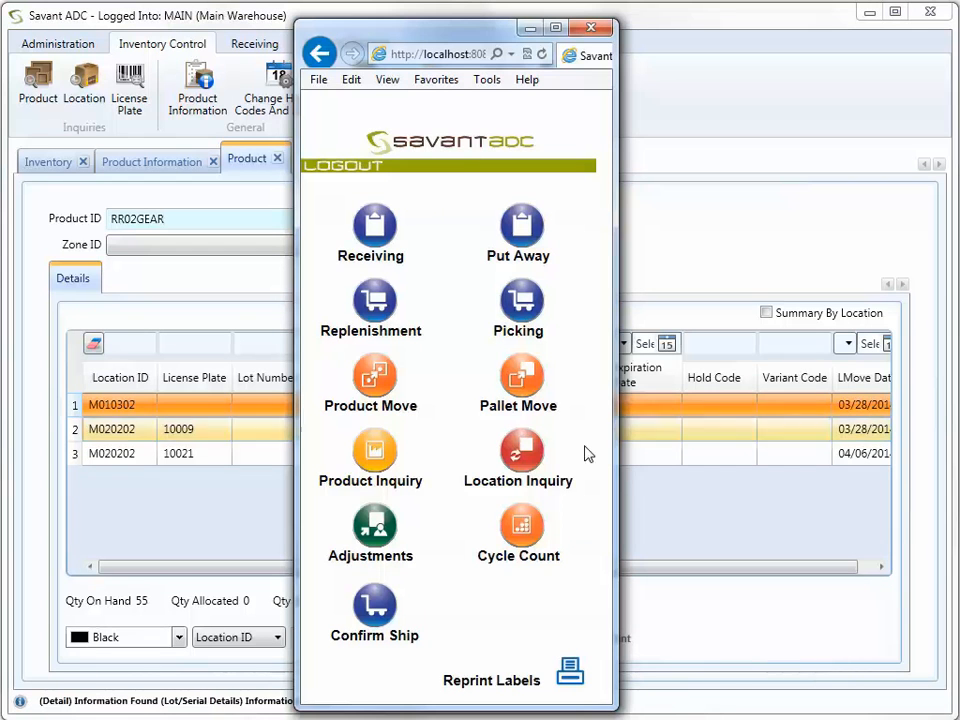
click(541, 456)
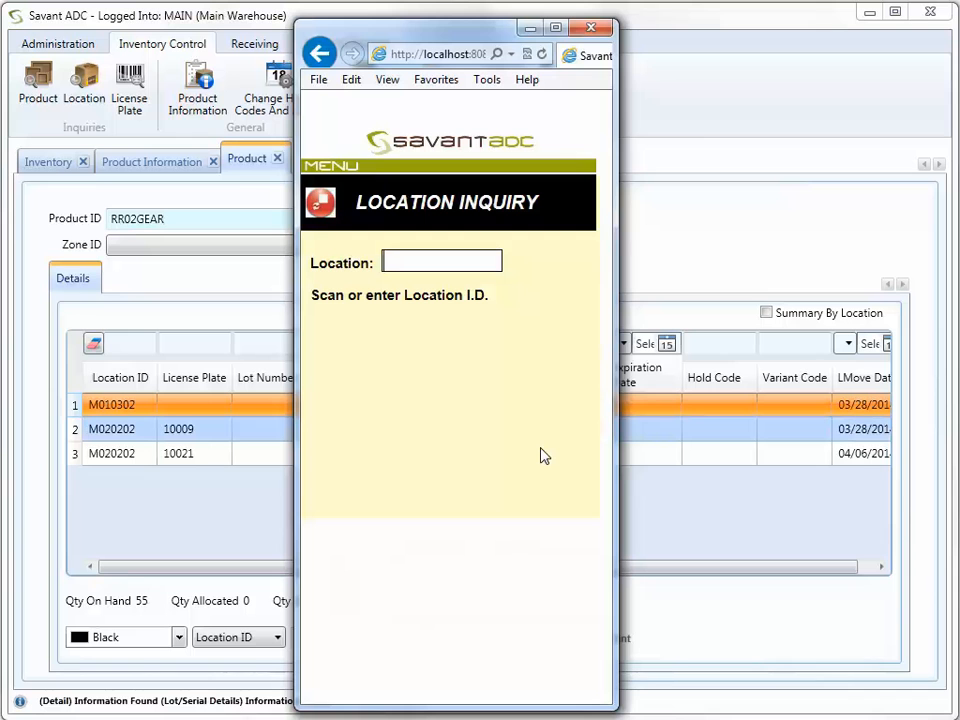
text(M020202)
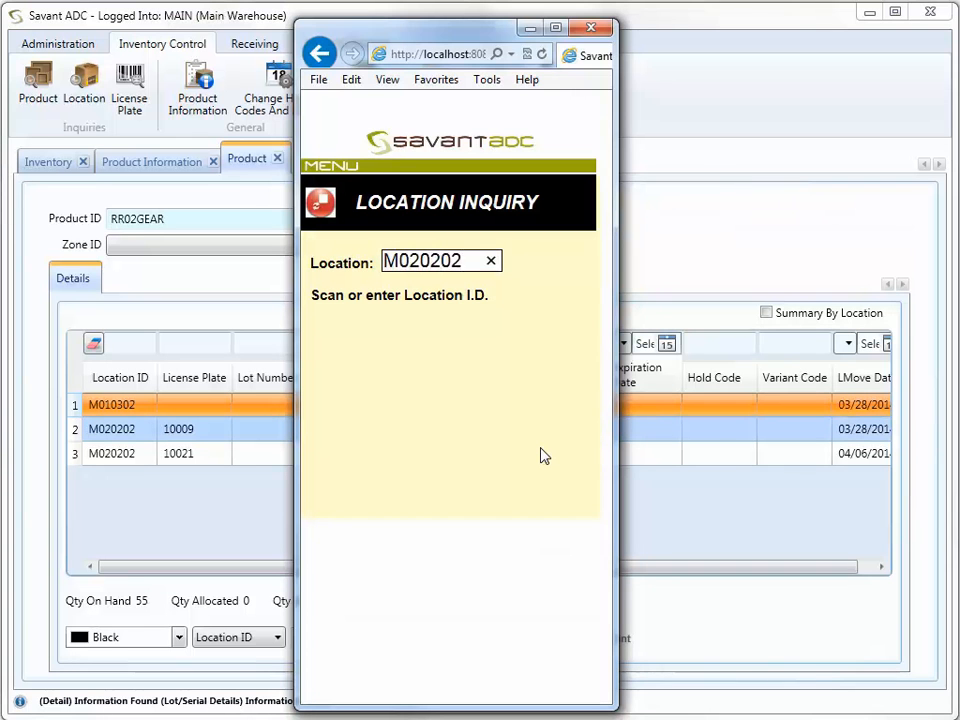
key(Return)
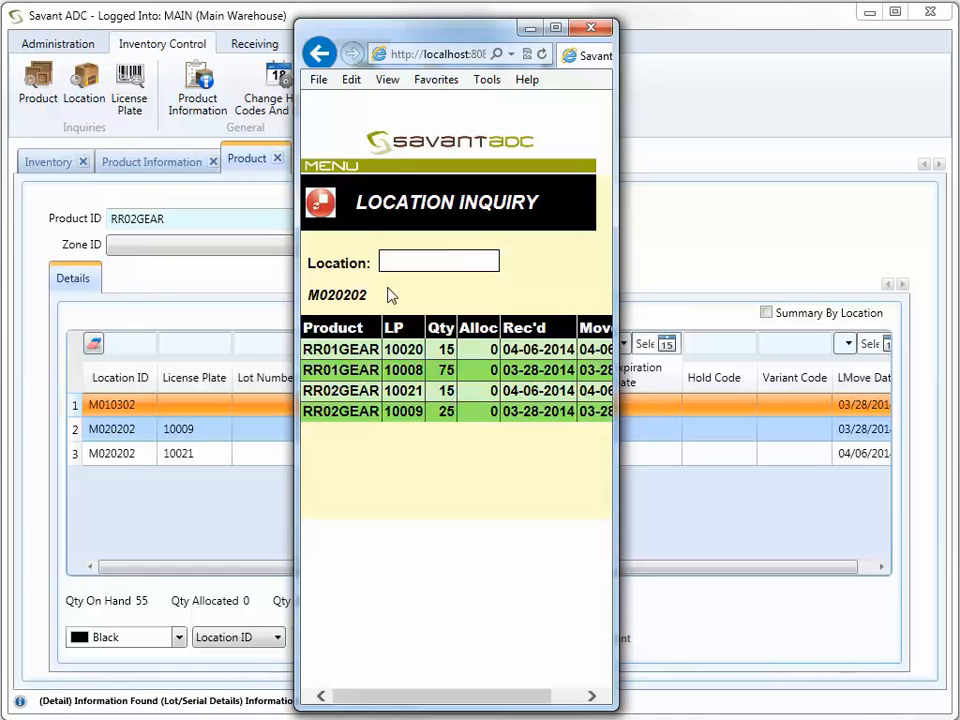
click(345, 168)
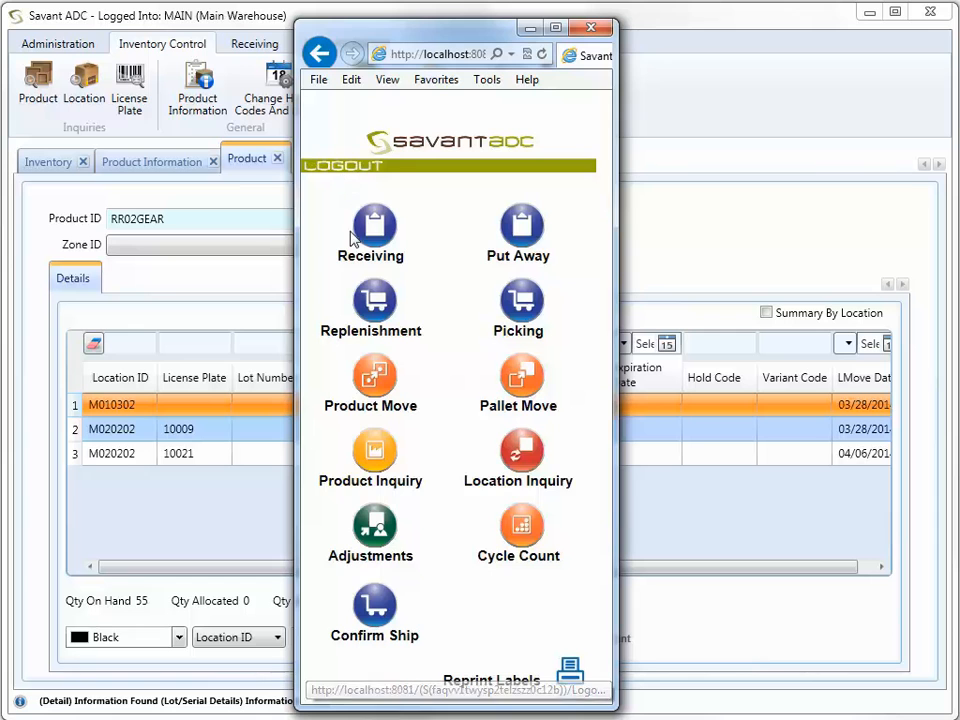
click(365, 395)
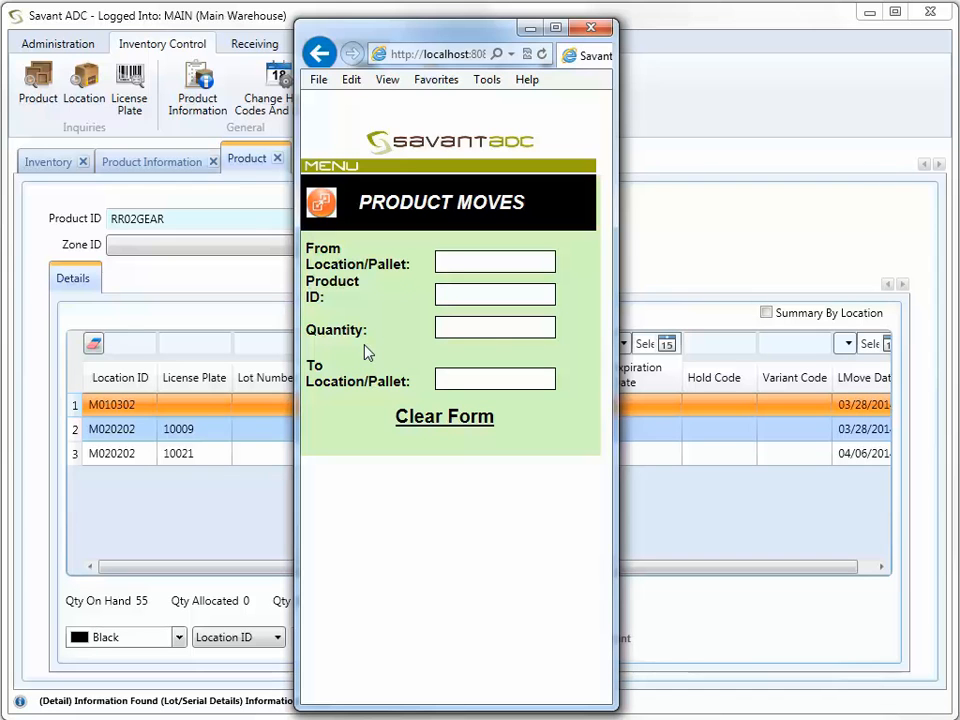
click(339, 170)
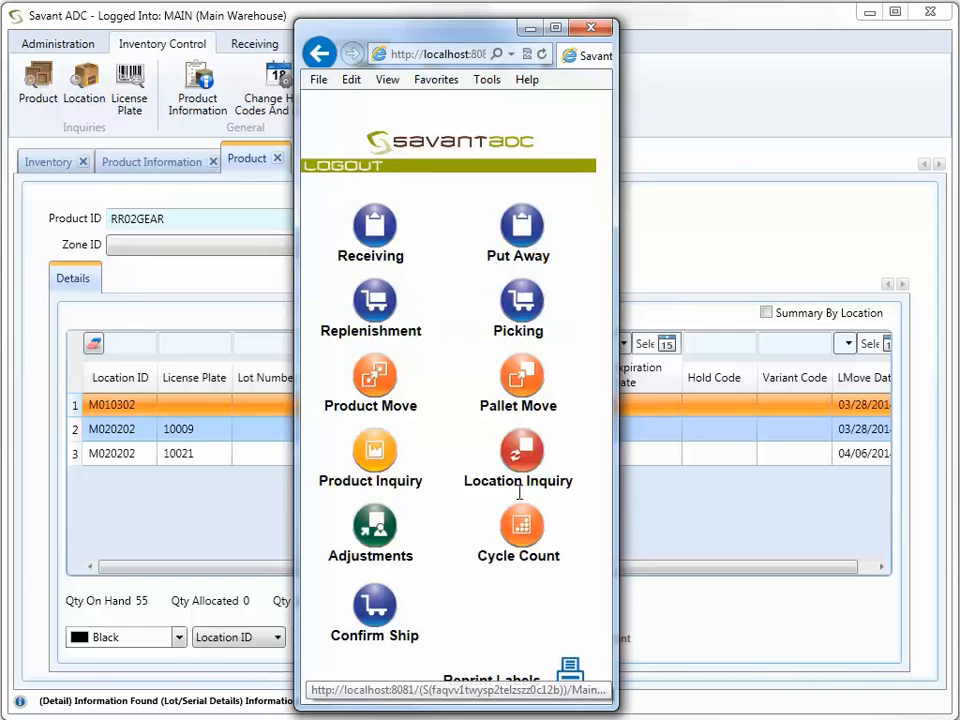
Cycle count pallet 10021 in location M020202 as 13 of product RR02GEAR, and refresh the product's stock in the desktop Savant ADC.
click(521, 528)
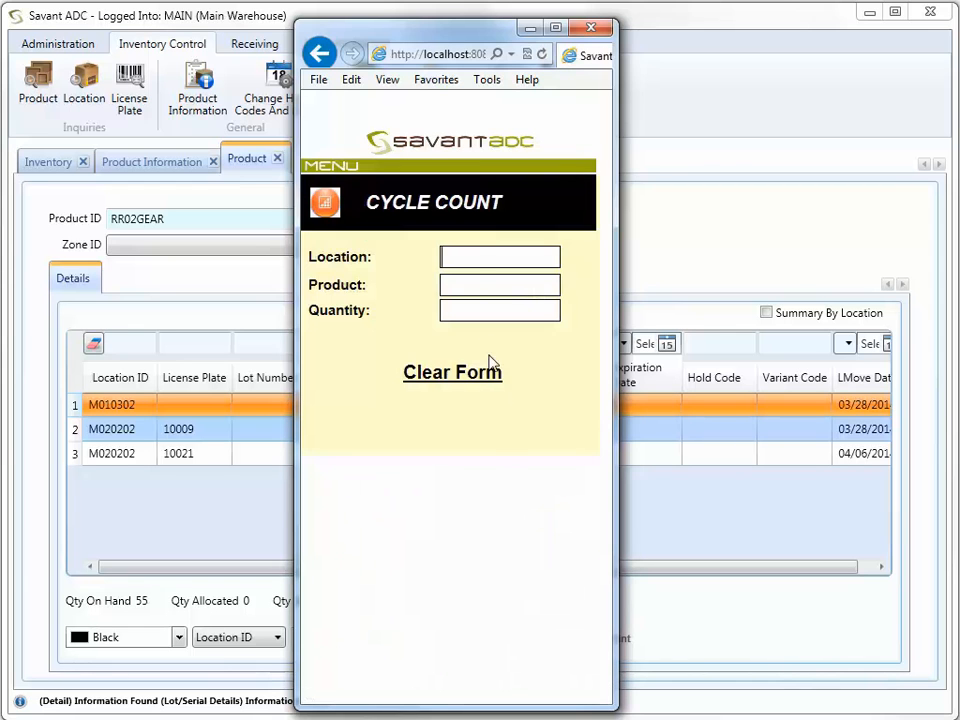
text(M020202)
key(Return)
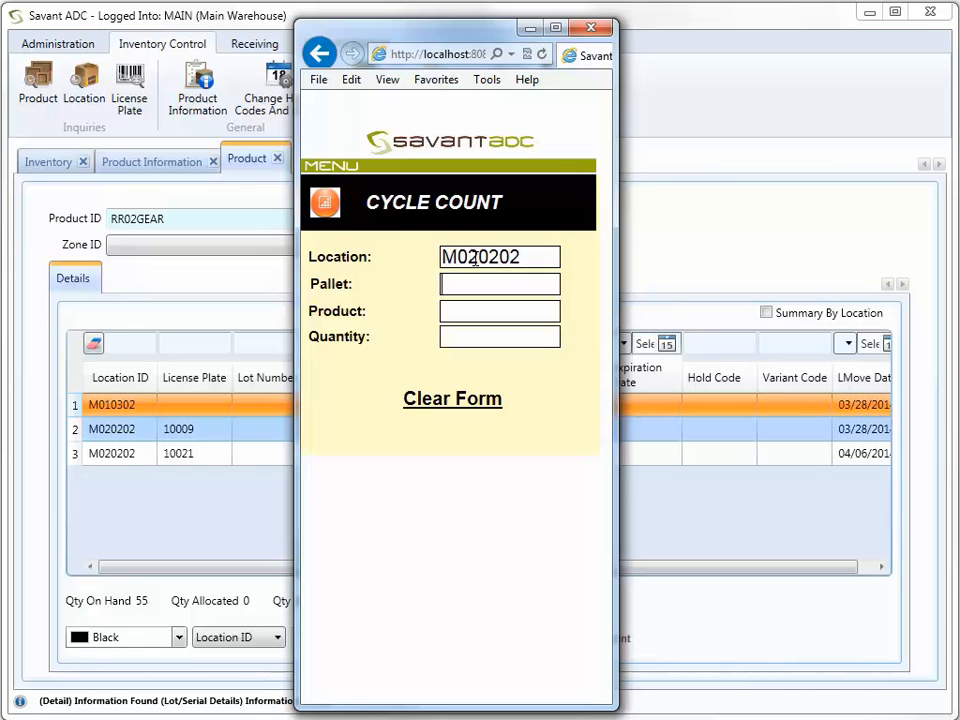
text(10021)
key(Return)
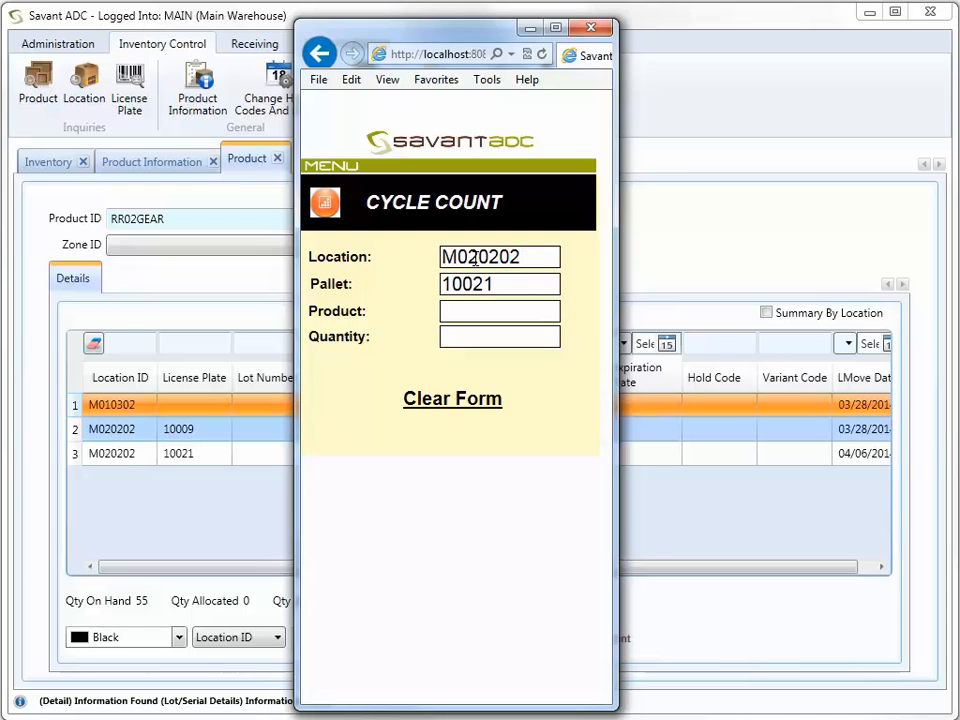
text(RR02GEAR)
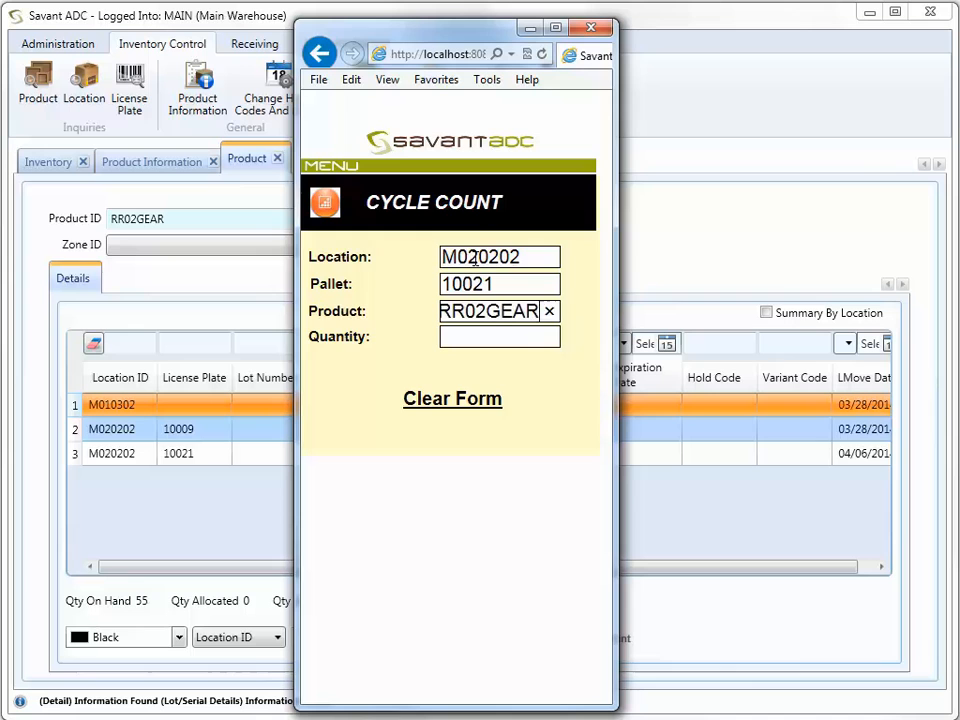
key(Return)
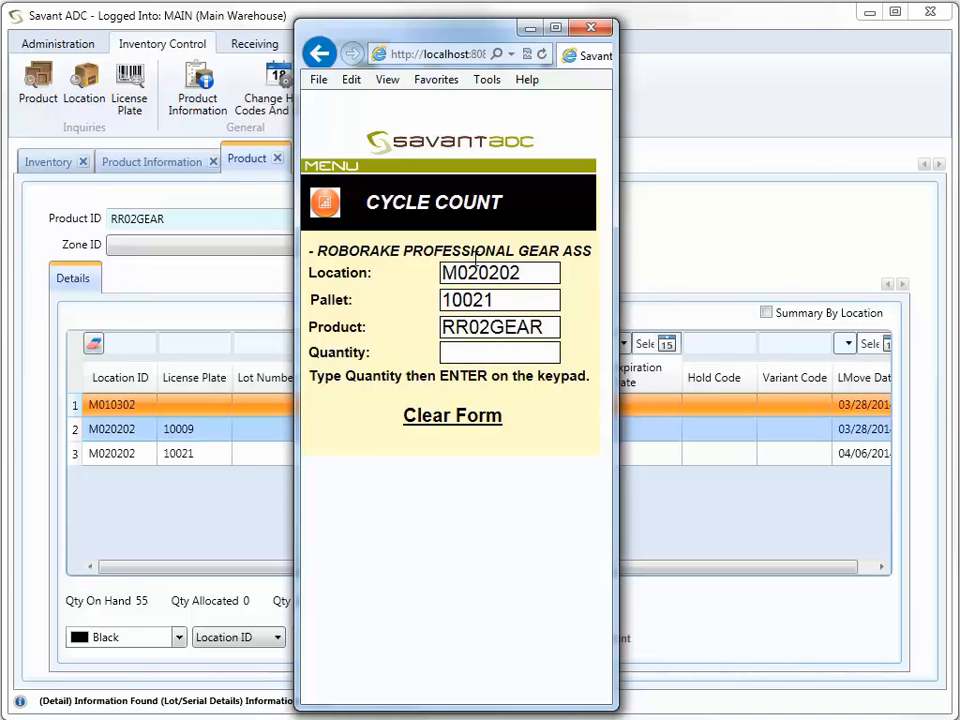
text(13)
key(Return)
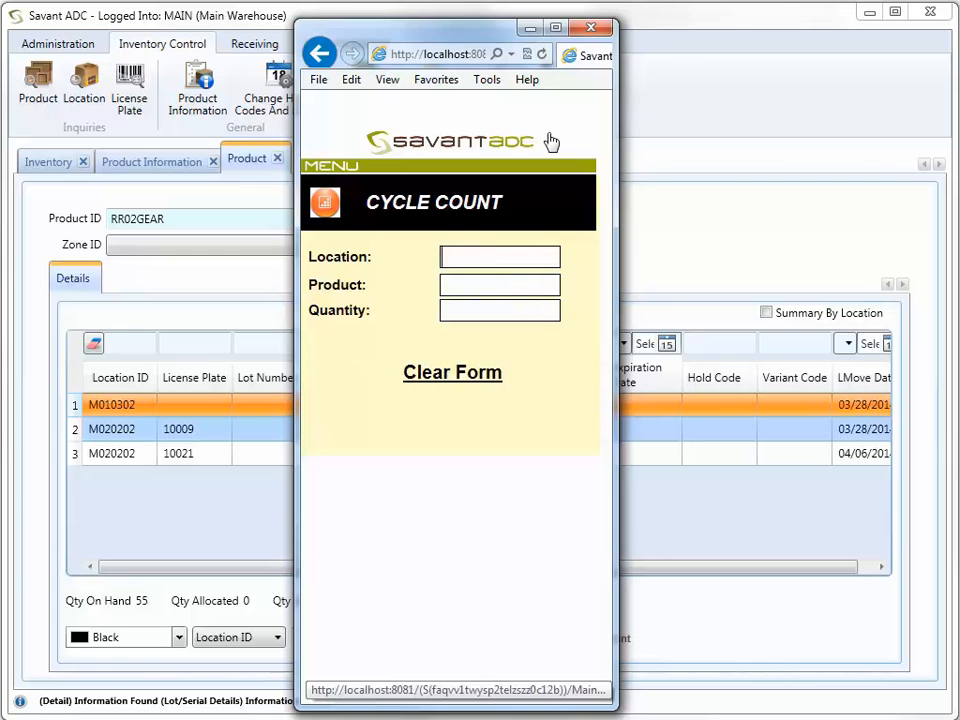
click(671, 19)
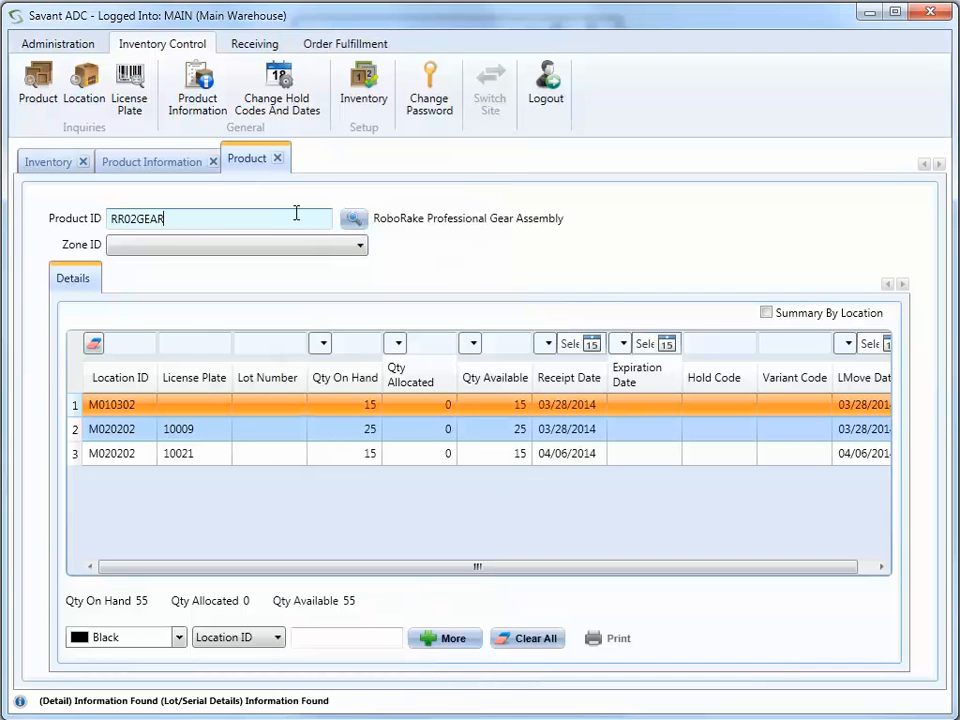
key(Return)
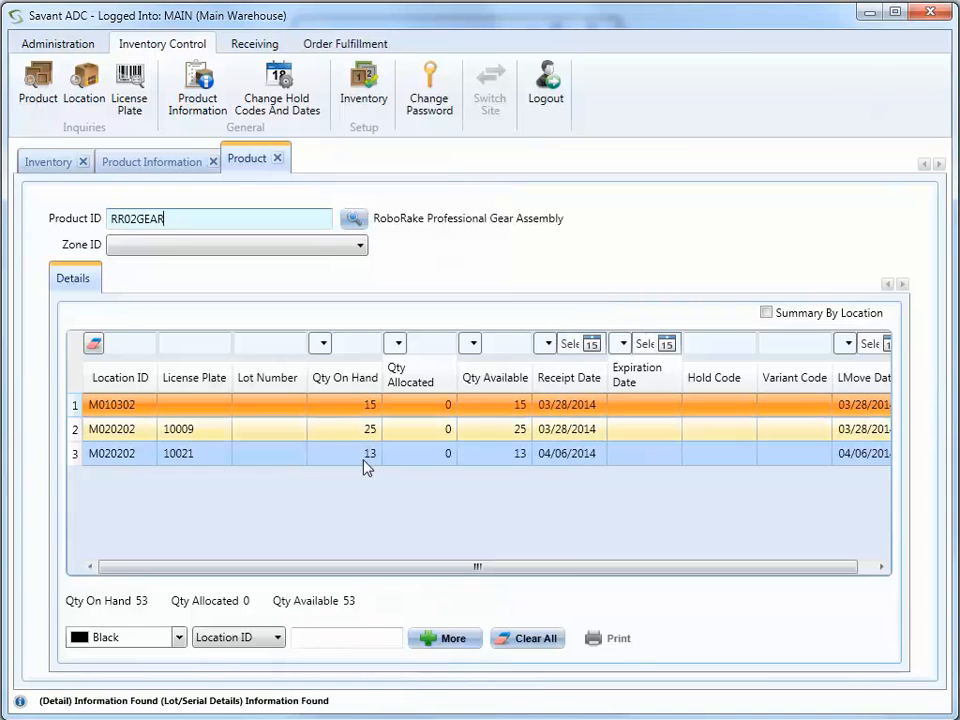
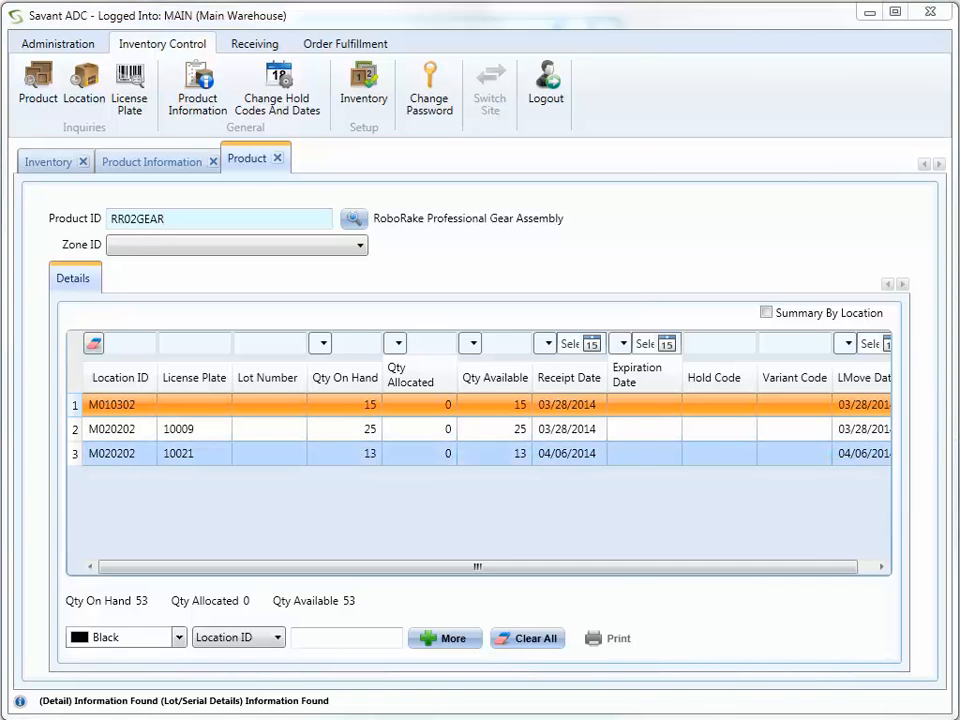
Switch to Savant ADC in Internet Explorer and begin an adjustment for pallet 10021, product RR02GEAR.
key(alt+Tab)
click(345, 166)
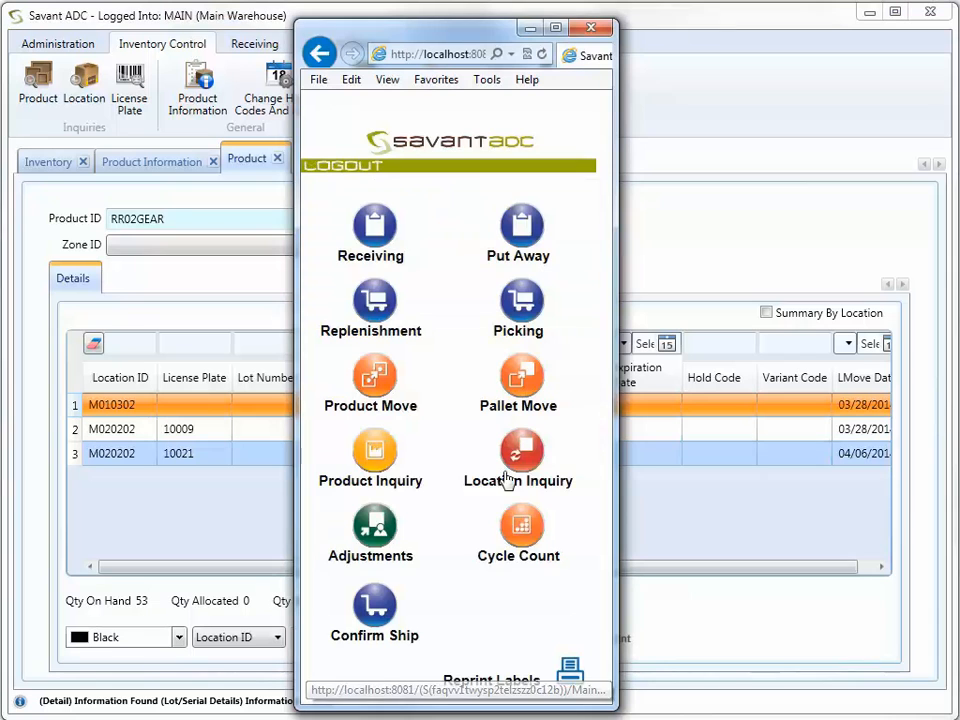
click(375, 537)
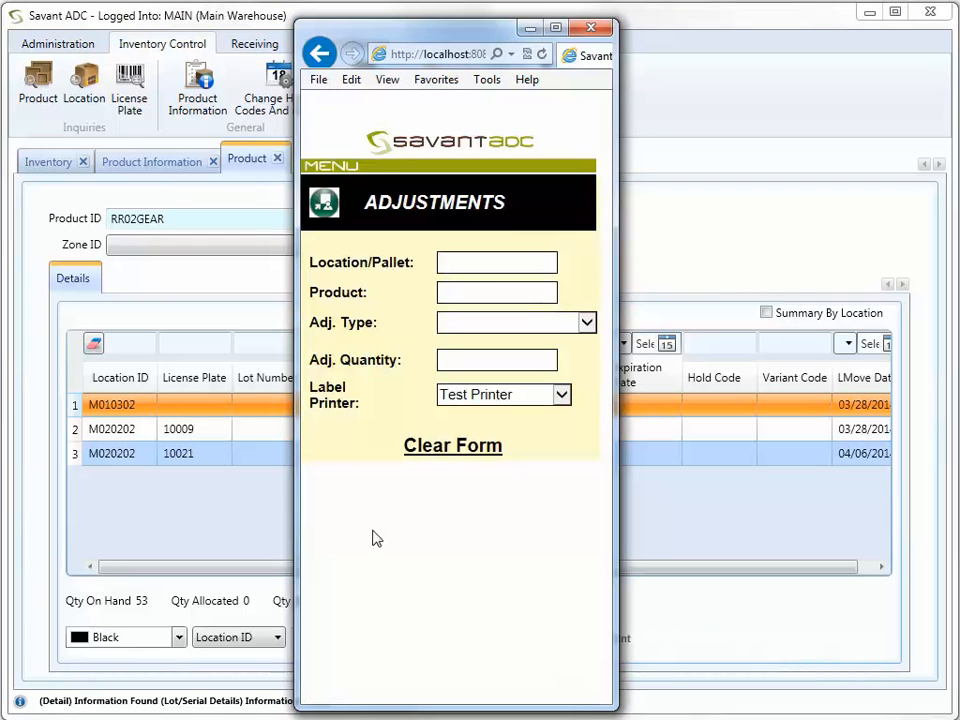
text(10021)
key(Tab)
text(RR02GEAR)
key(Tab)
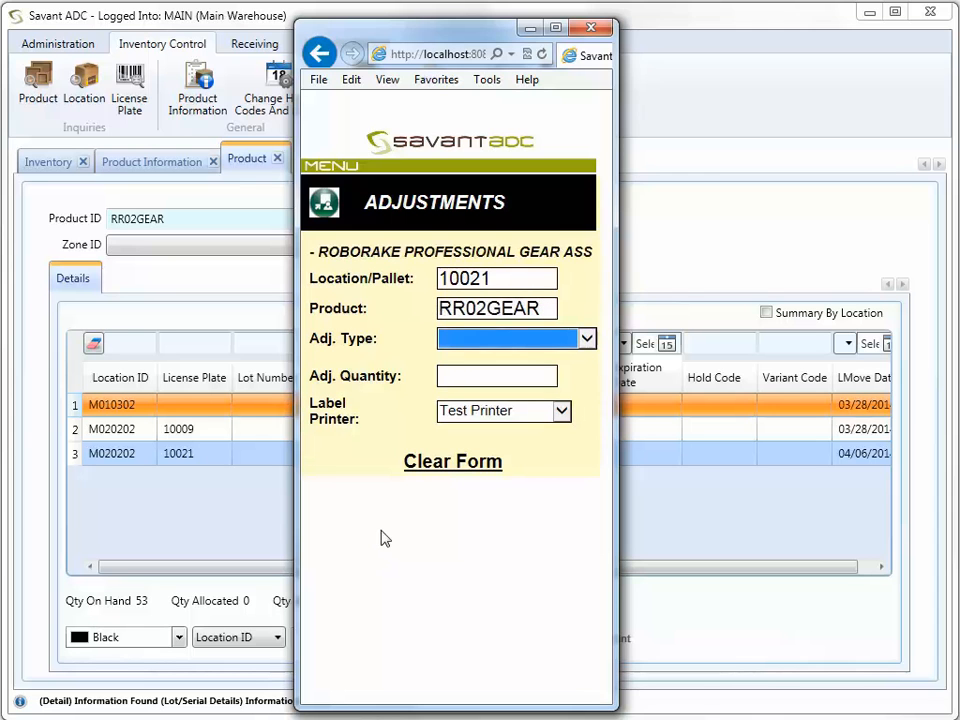
Submit the adjustment as Salesperson Samples with quantity 2, and refresh the RR02GEAR stock in the desktop Savant ADC.
click(591, 344)
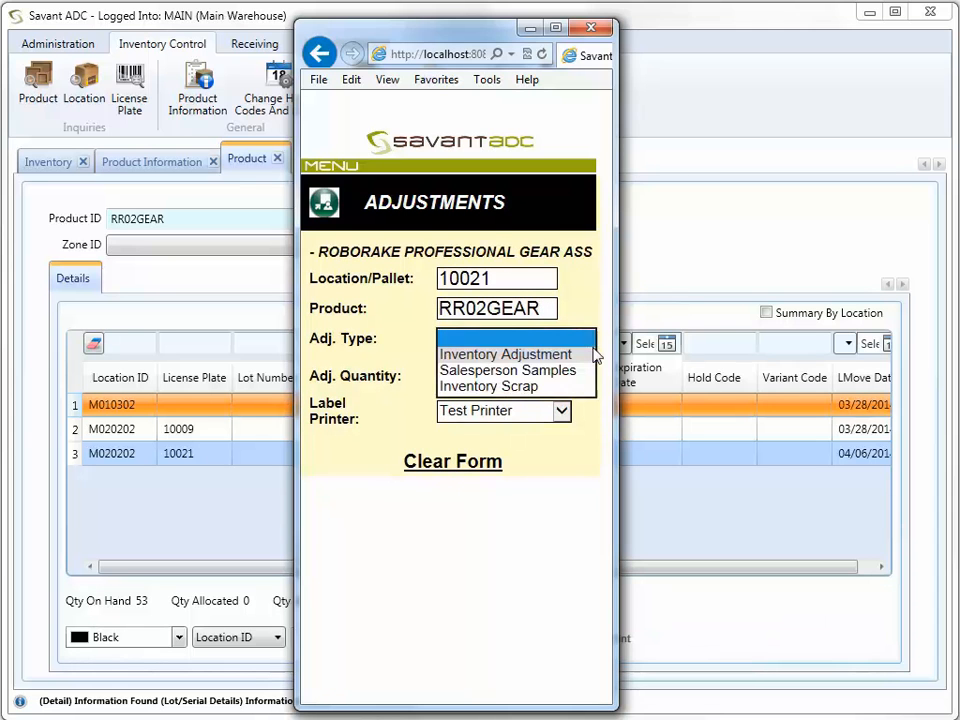
click(574, 374)
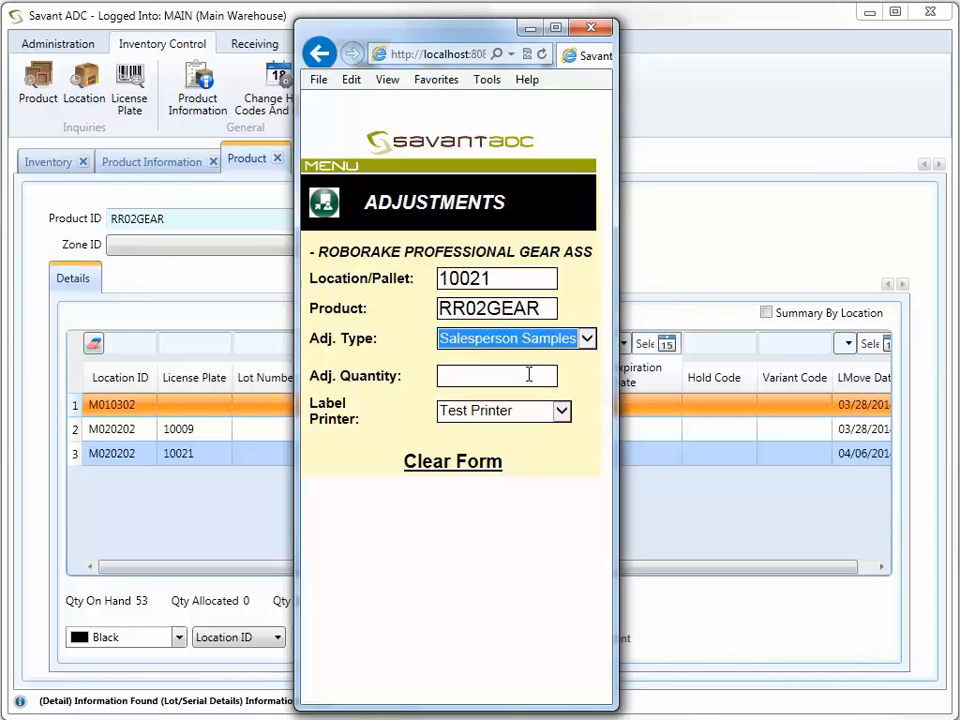
click(529, 375)
text(2)
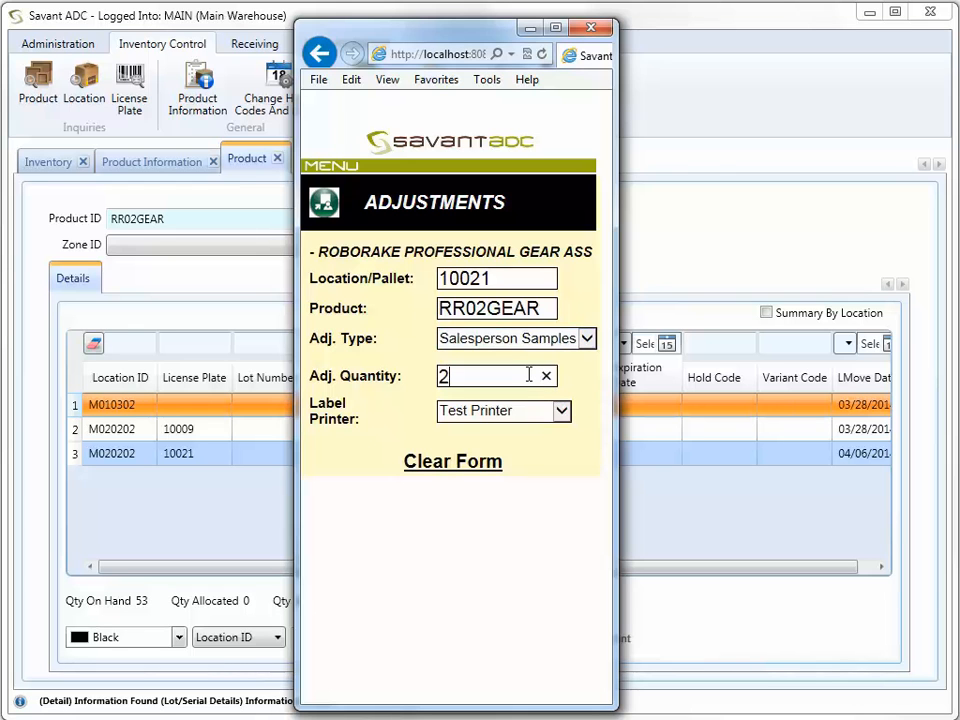
key(Return)
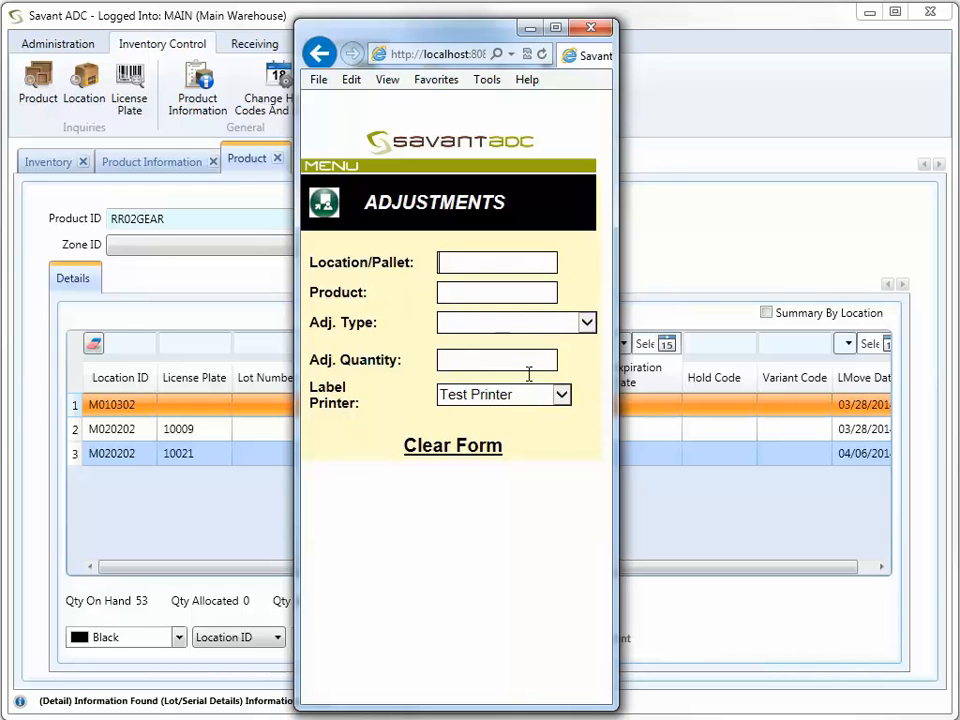
click(688, 40)
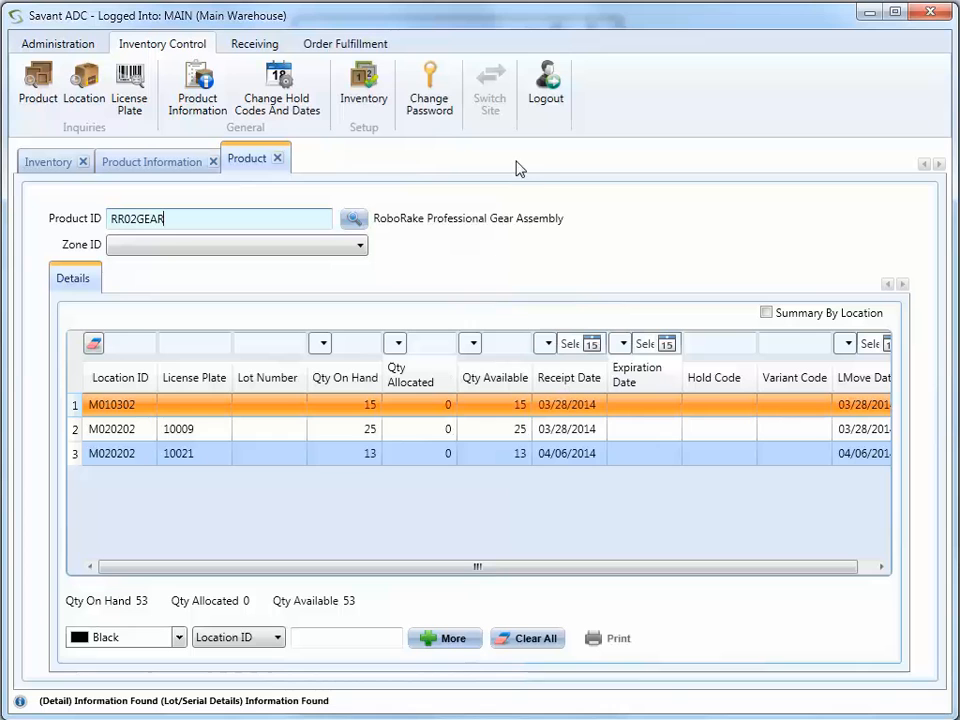
key(Return)
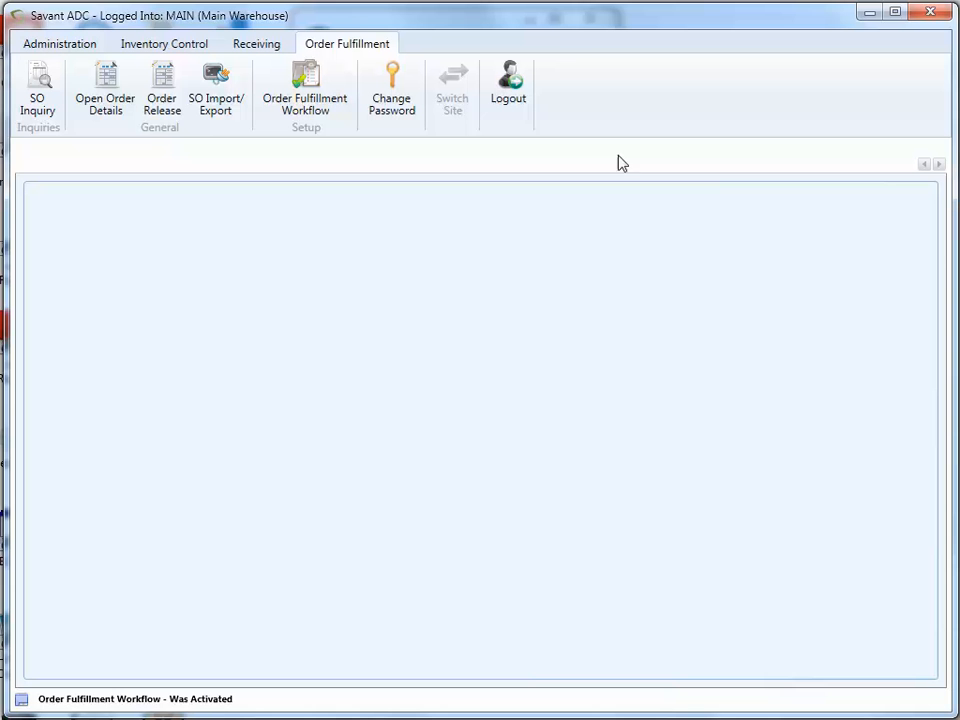
View the general Order Fulfillment Workflow settings of order type SO and close the form.
click(311, 106)
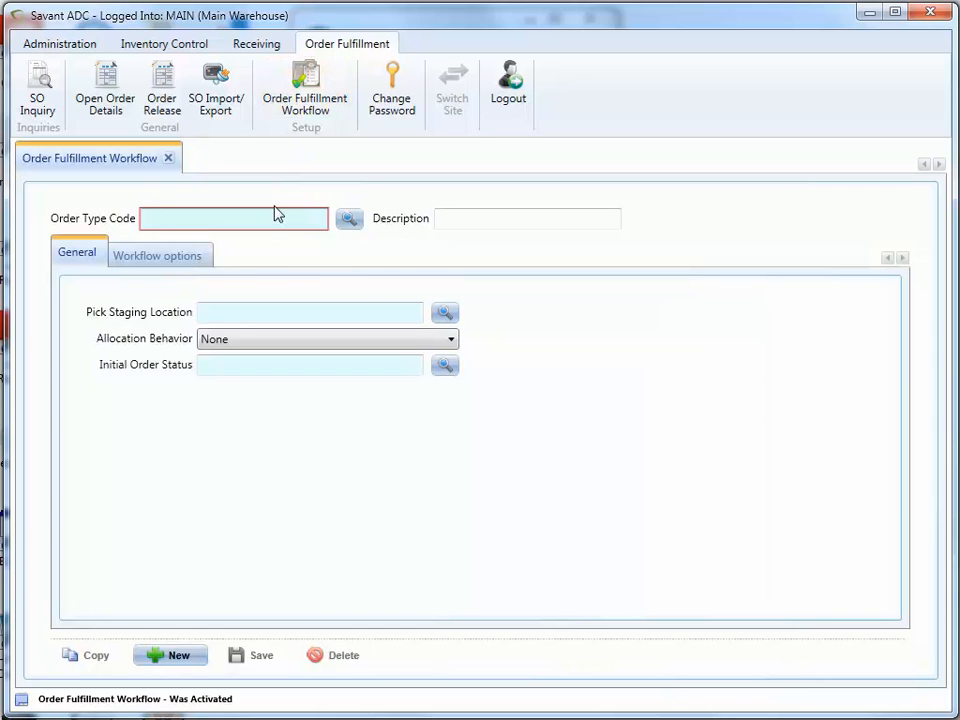
click(349, 220)
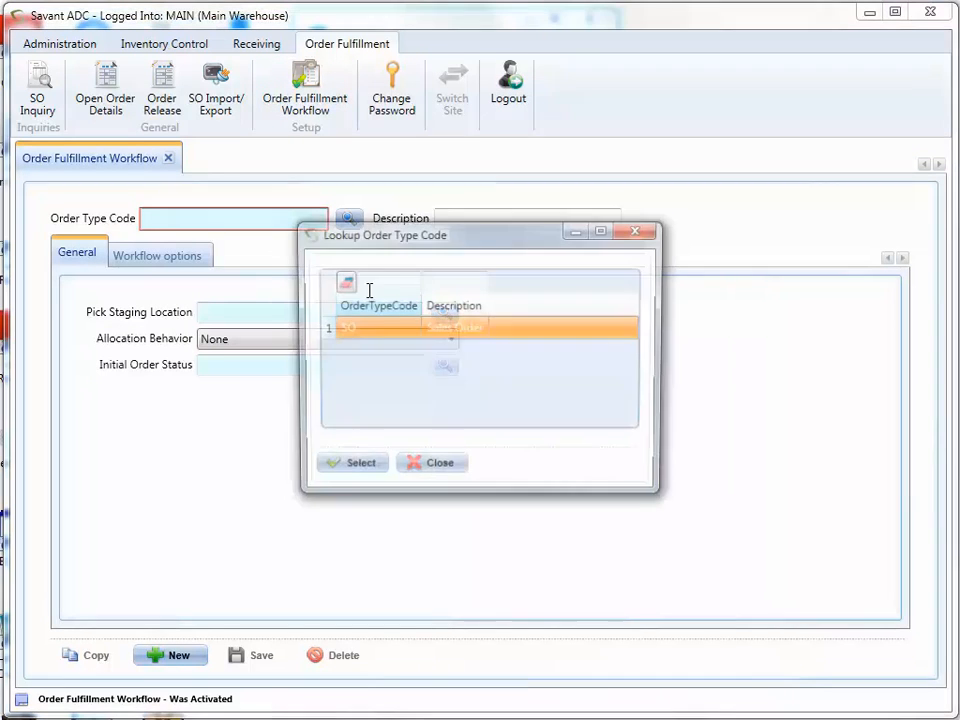
click(370, 466)
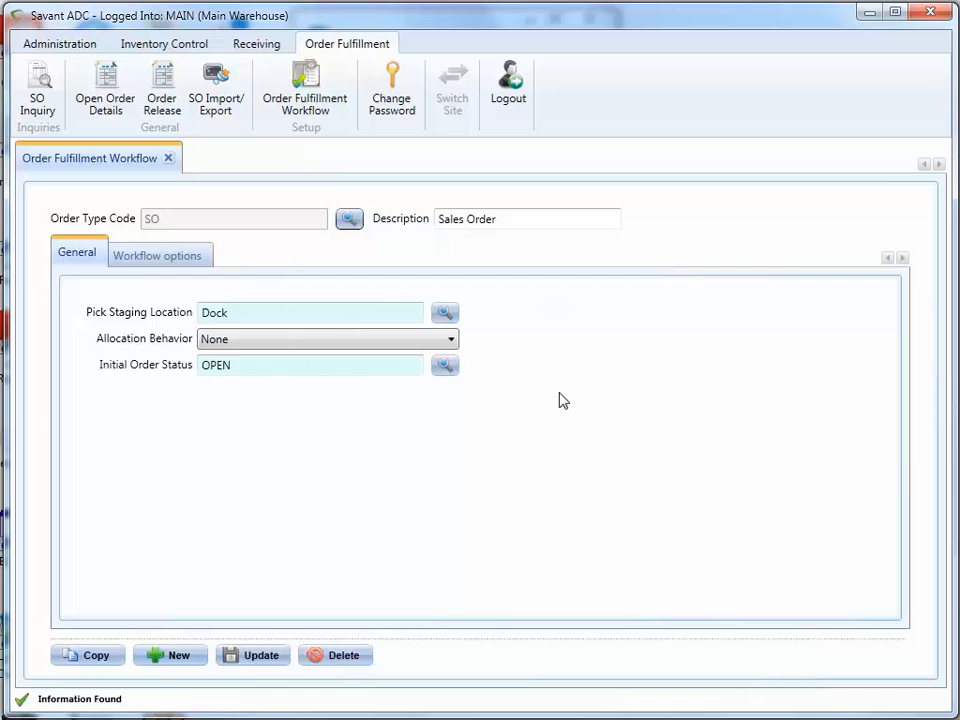
click(169, 158)
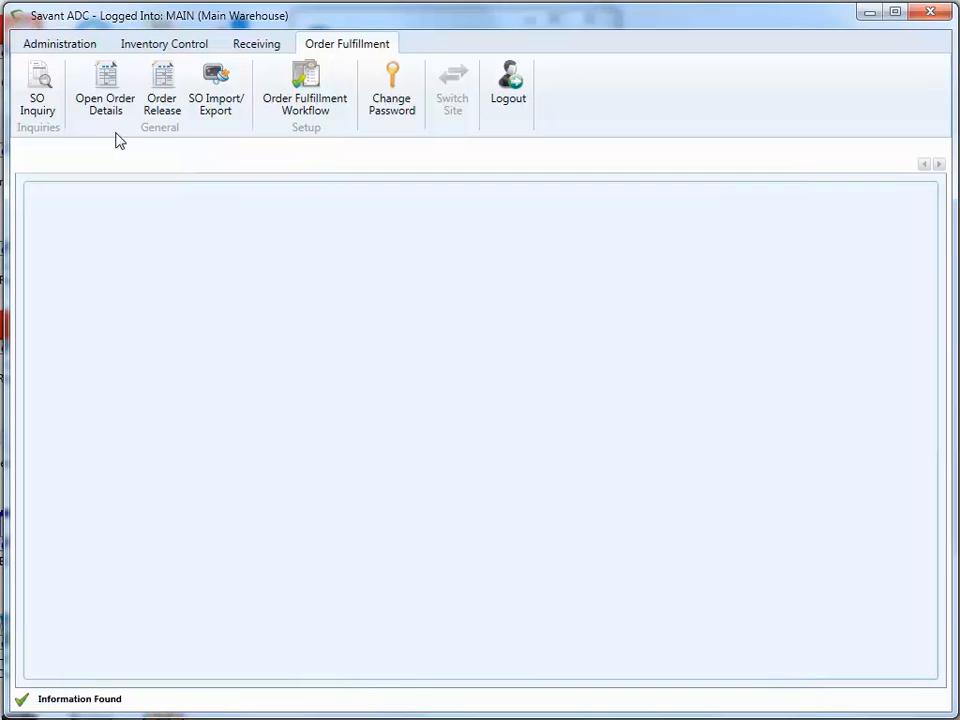
Look up sales order SO04 with the SO Inquiry to view its status and product lines.
click(39, 82)
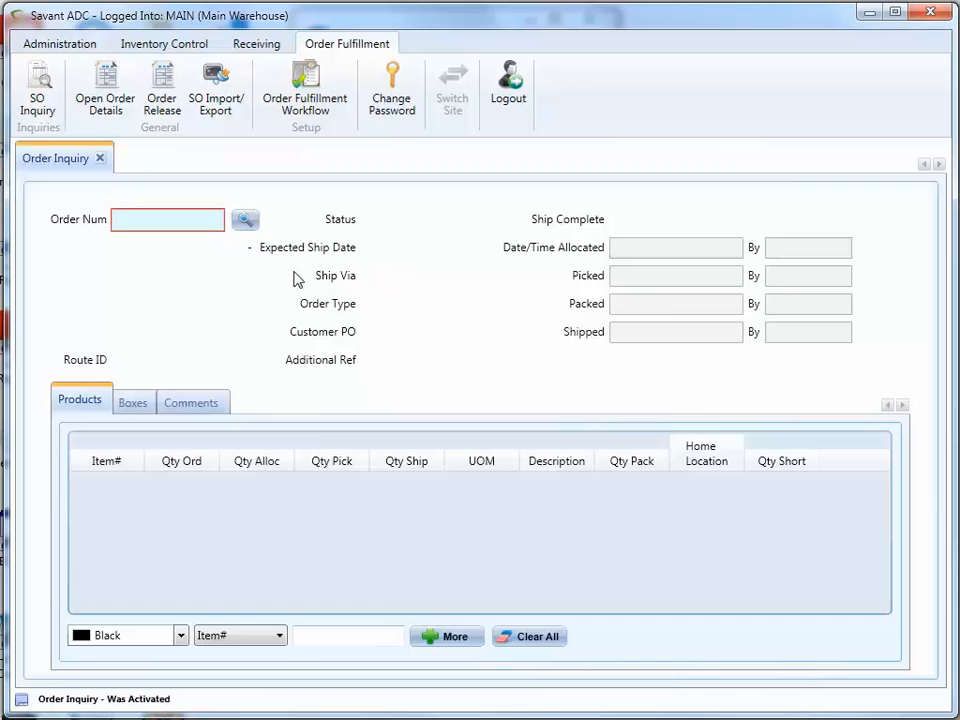
click(245, 220)
click(360, 401)
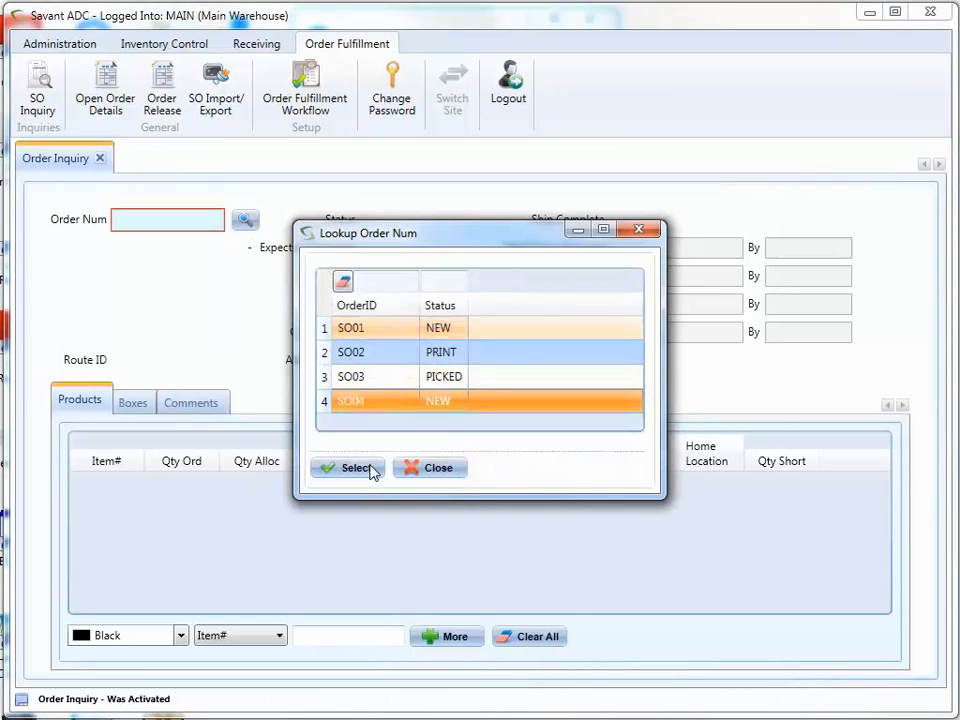
click(368, 481)
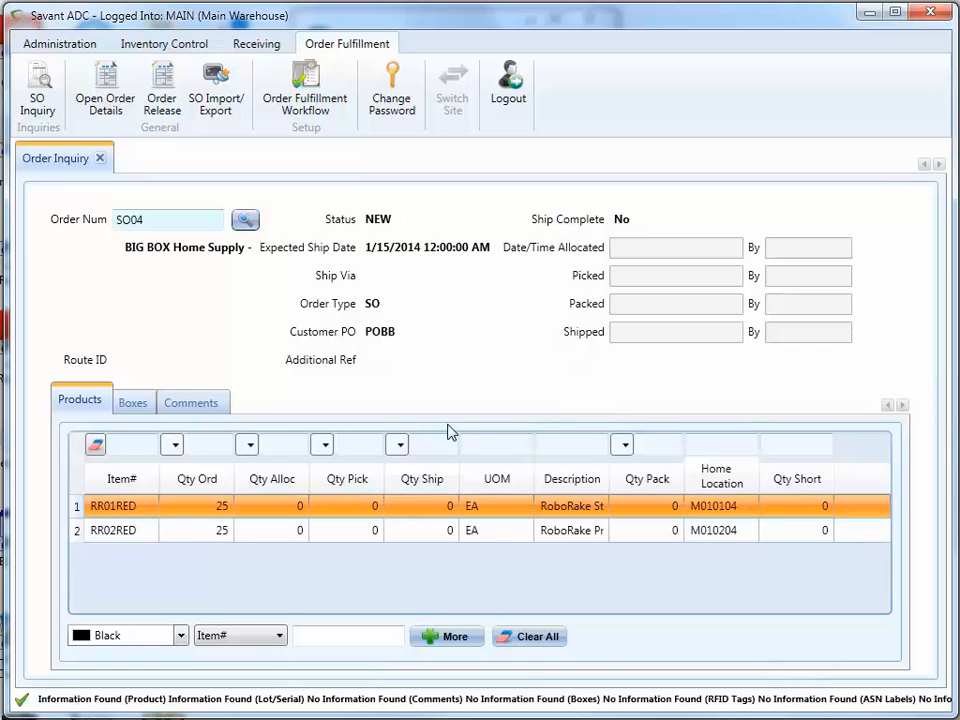
View the Open Order Details list and check the statuses of orders SO02 and SO03.
click(99, 100)
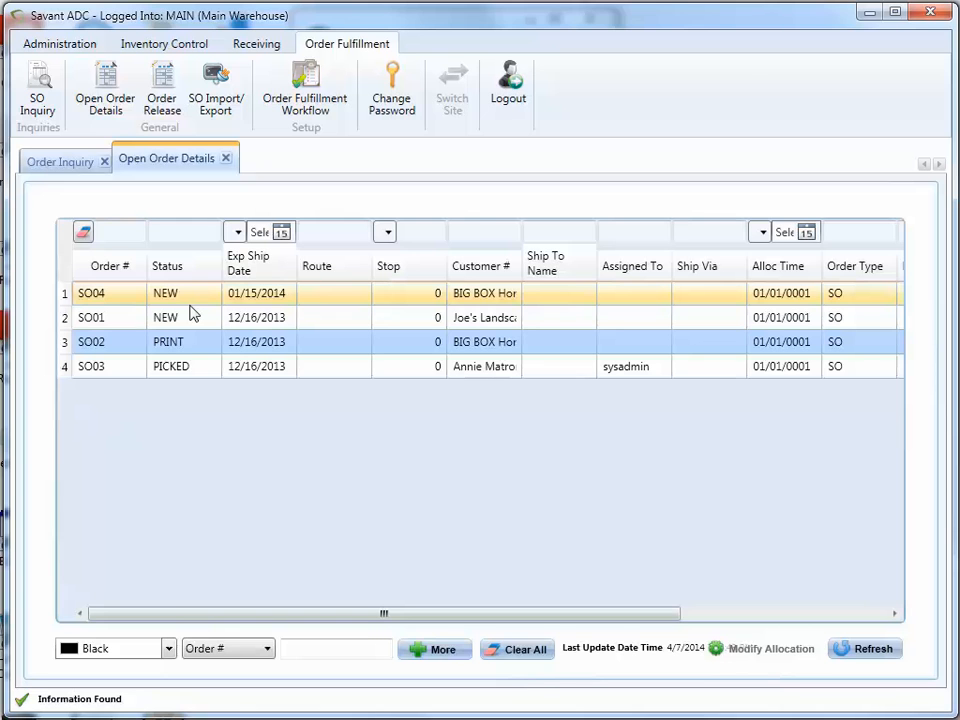
click(184, 346)
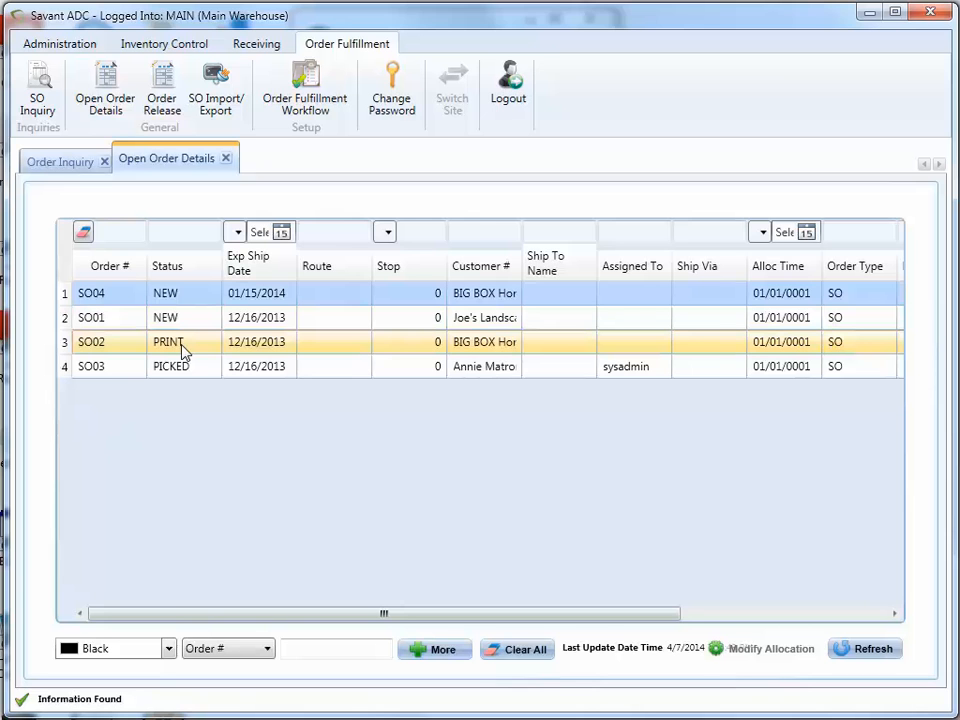
ctrl+click(185, 367)
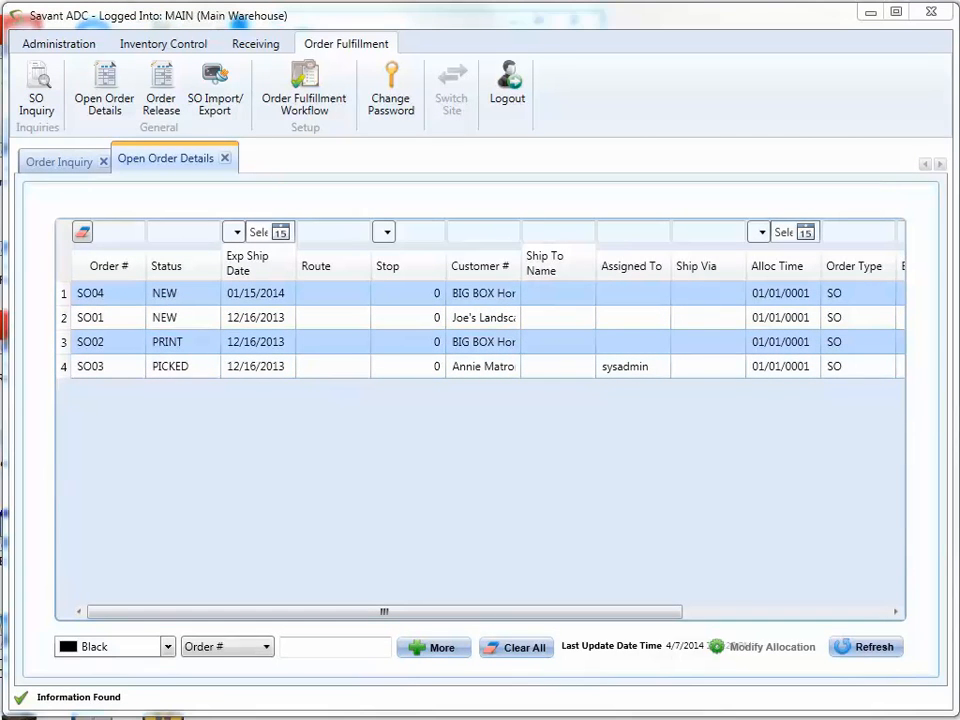
Release order SO04 with Order Release and refresh the Open Order Details list.
click(165, 100)
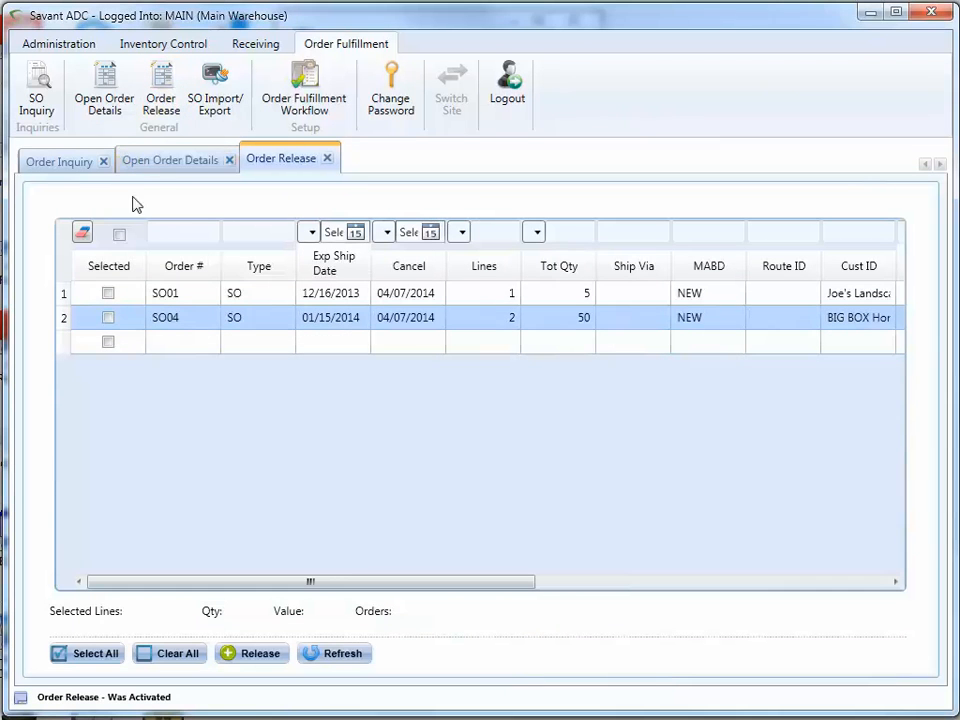
click(108, 318)
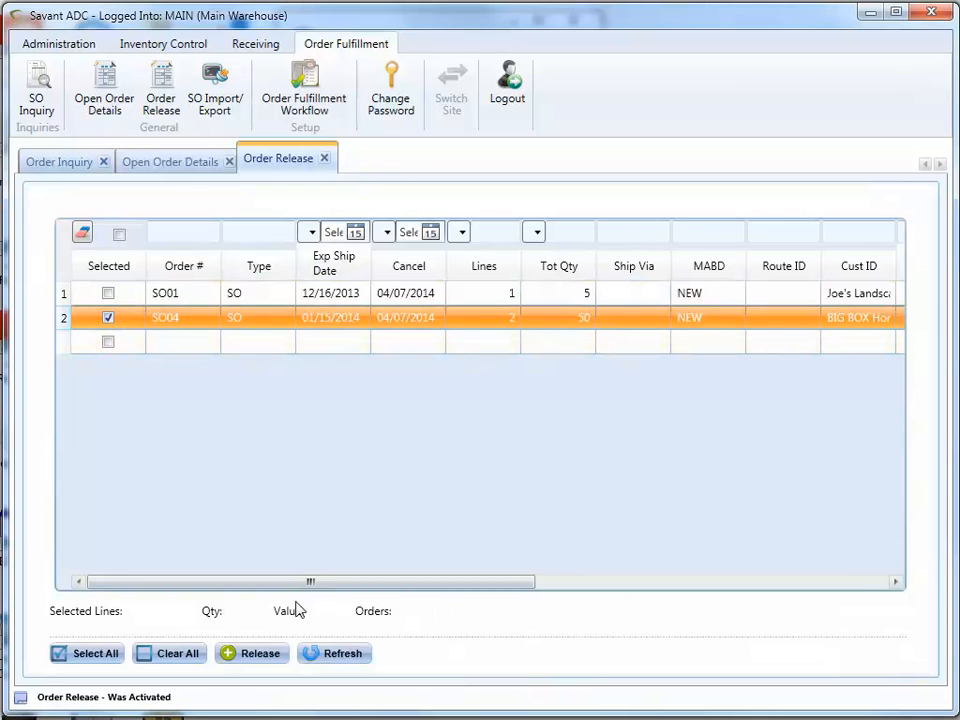
click(275, 654)
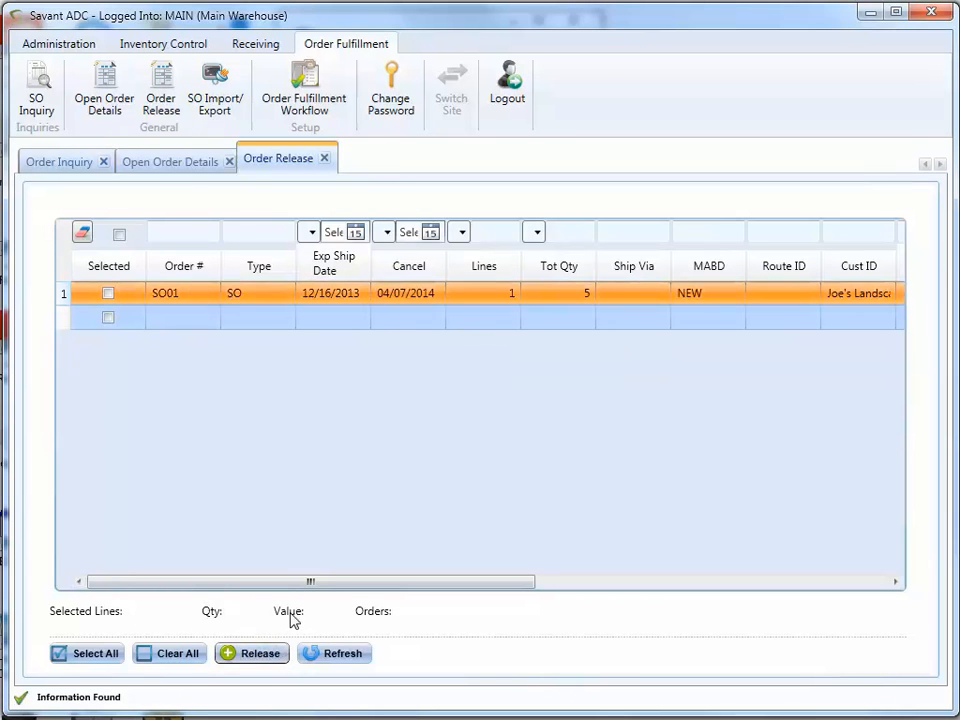
click(180, 163)
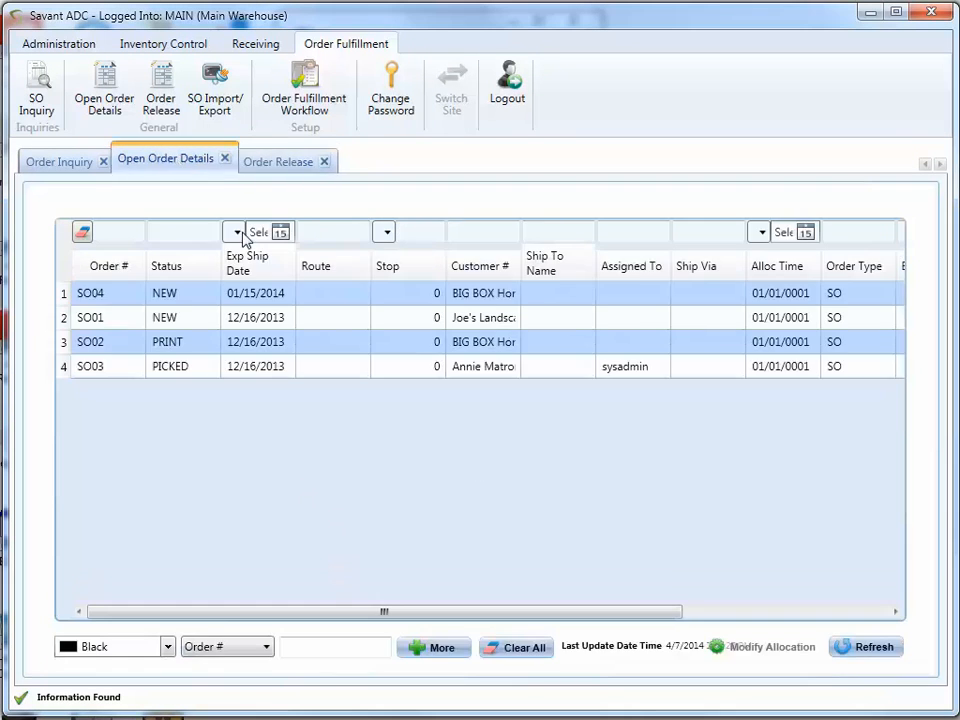
click(861, 650)
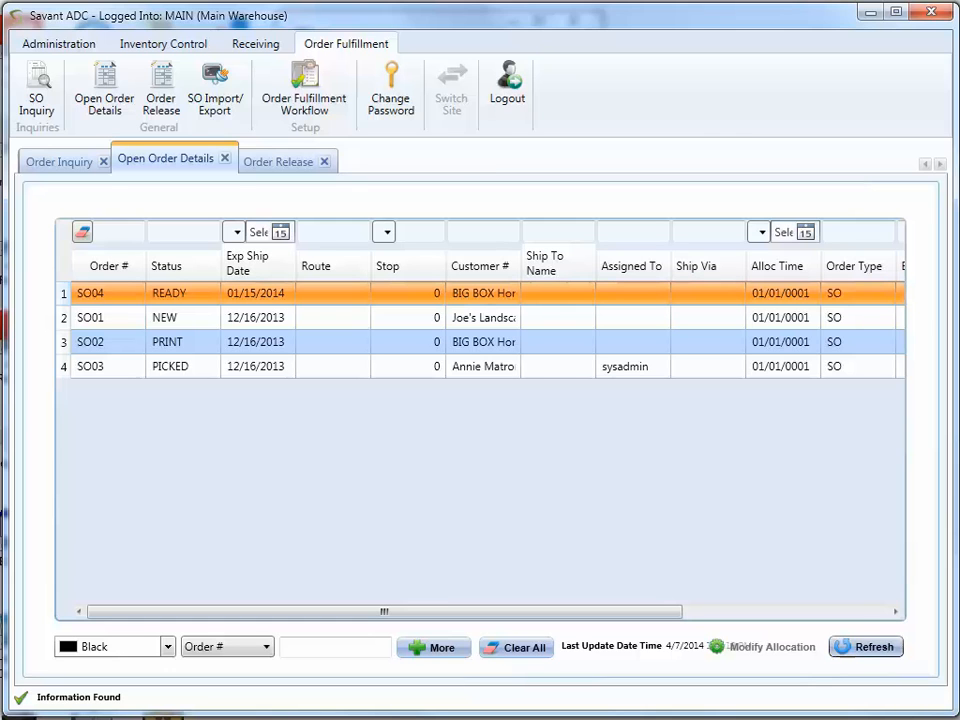
Generate the Pick Ticket order fulfillment report for the sales order just released, entering its order number as the Order ID.
click(58, 42)
click(39, 88)
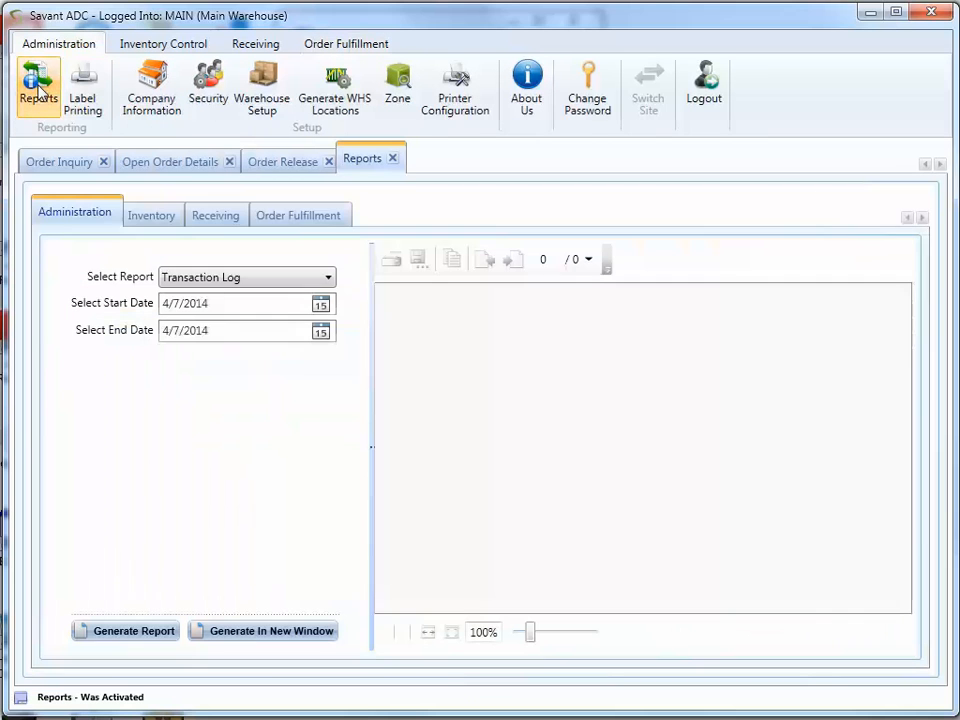
click(302, 218)
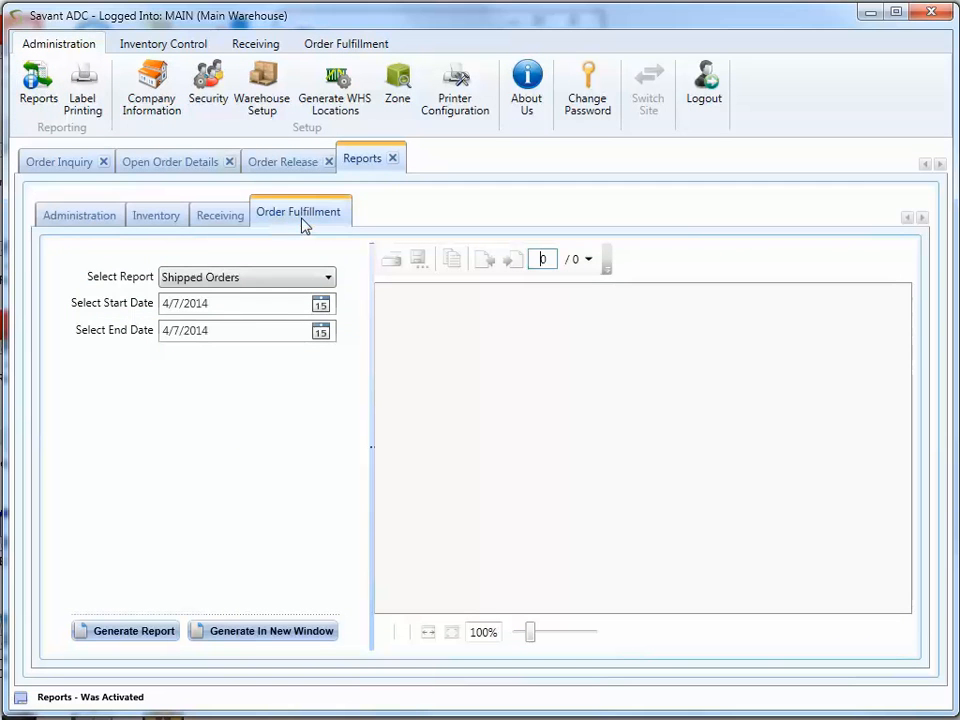
click(314, 277)
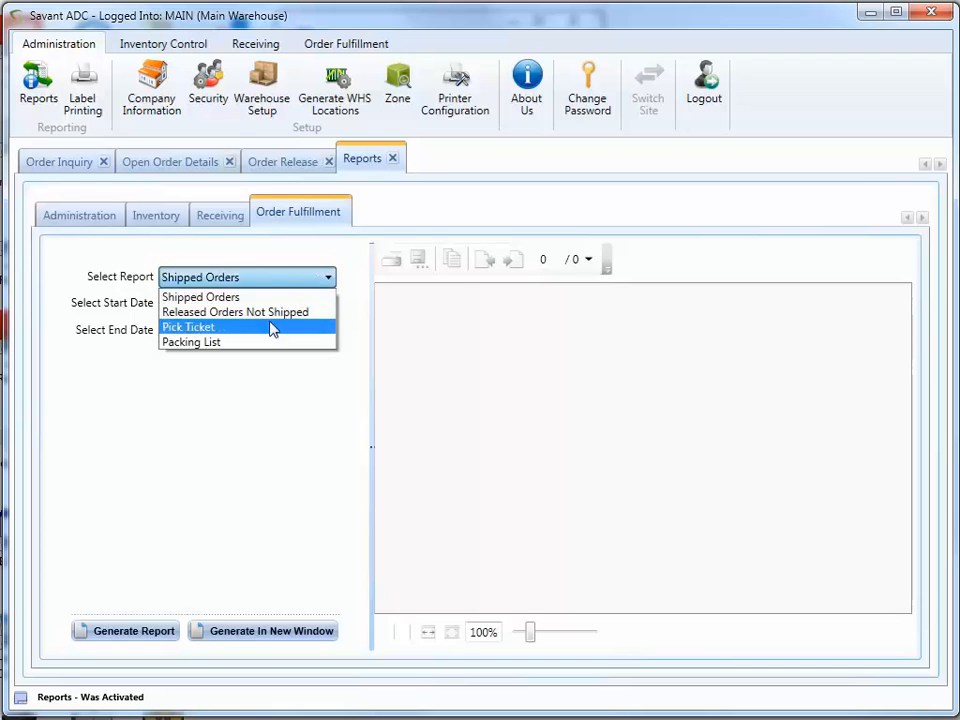
click(272, 328)
click(237, 309)
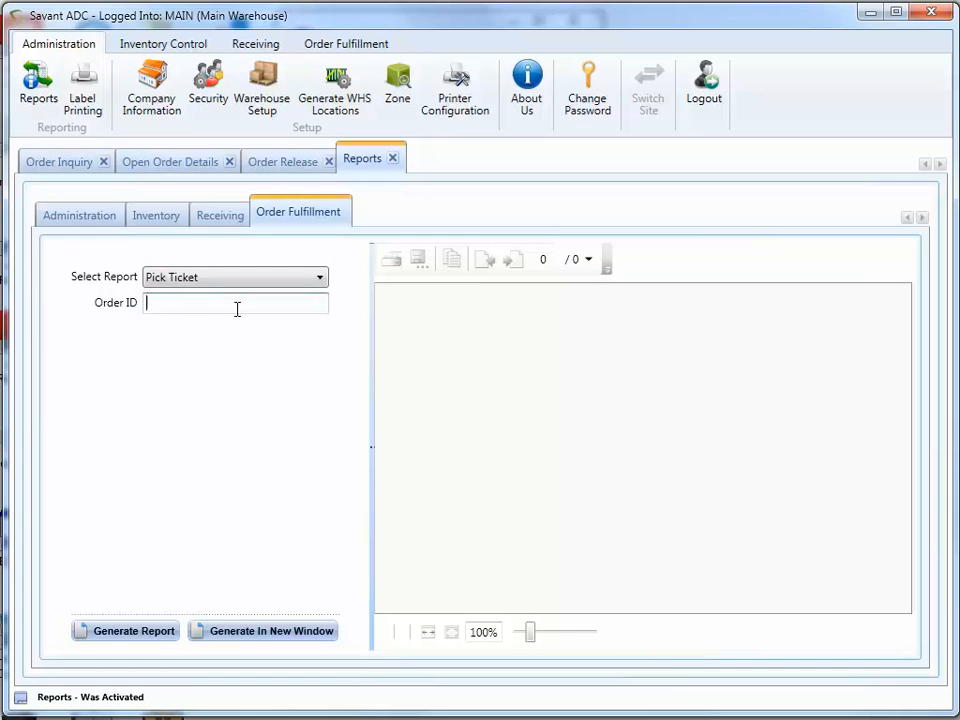
text(SO04)
click(147, 635)
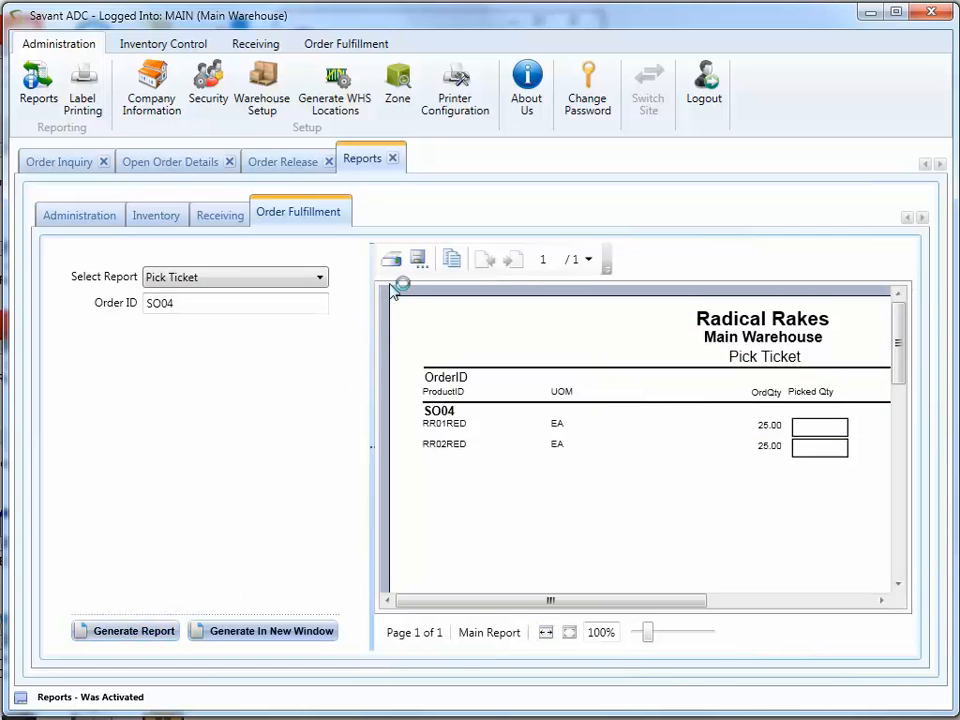
Close the Reports form and refresh the Open Order Details list.
click(394, 161)
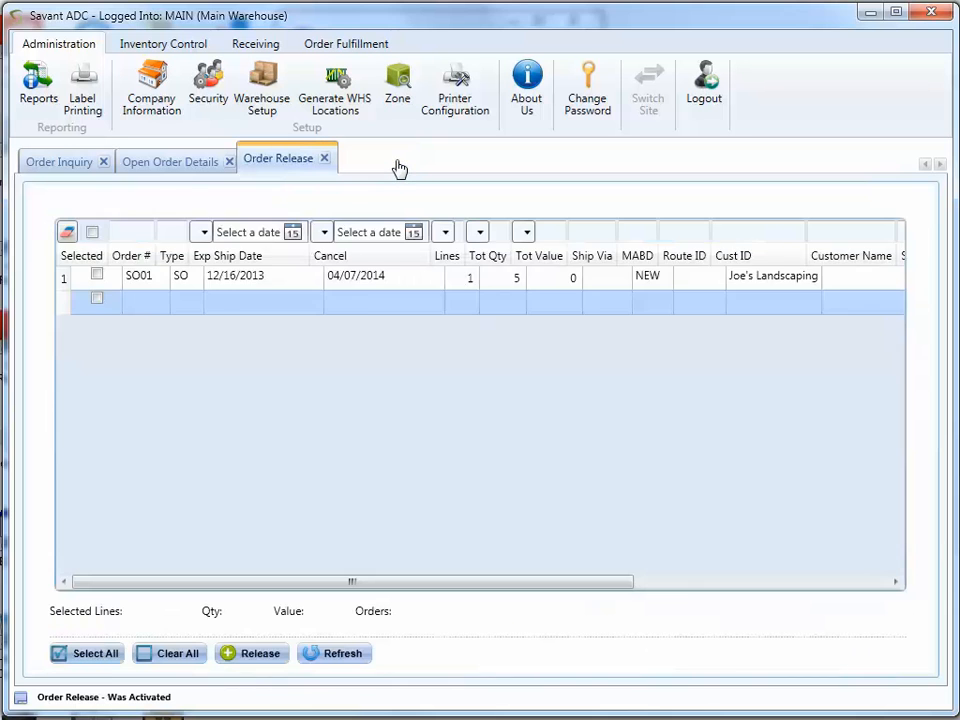
click(195, 165)
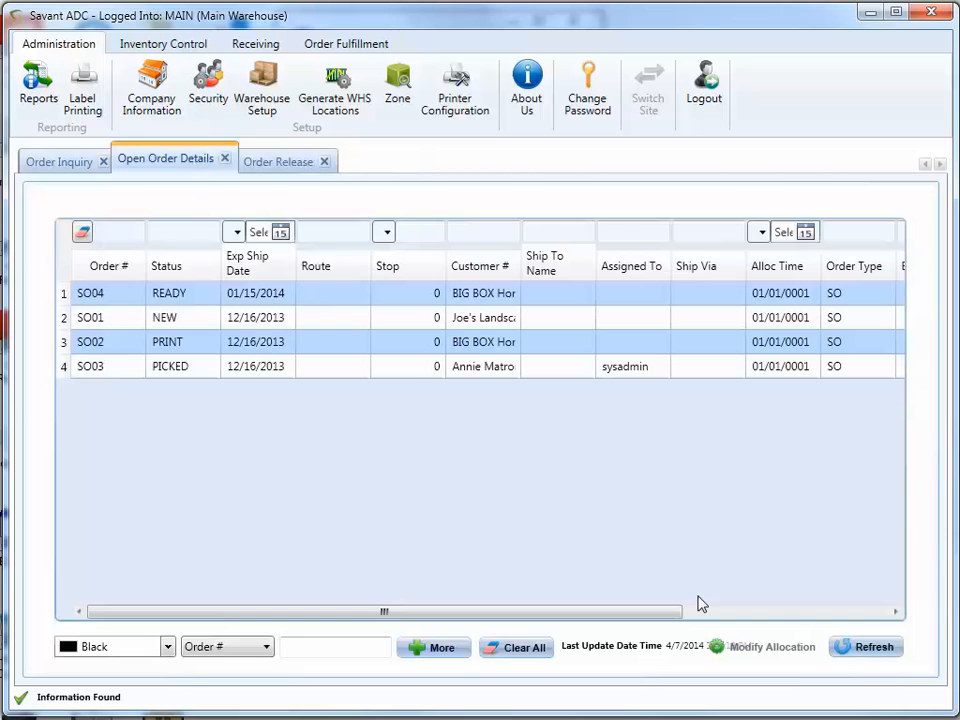
click(878, 652)
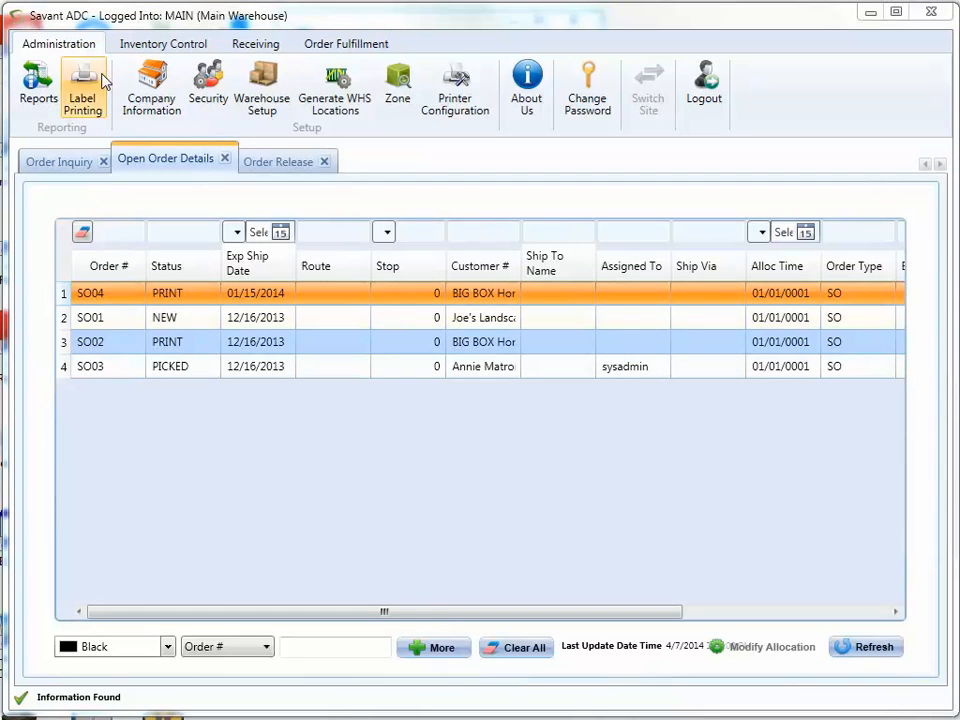
Look up the stock locations and quantities of product RR01RED with the Product inquiry.
click(125, 45)
click(45, 78)
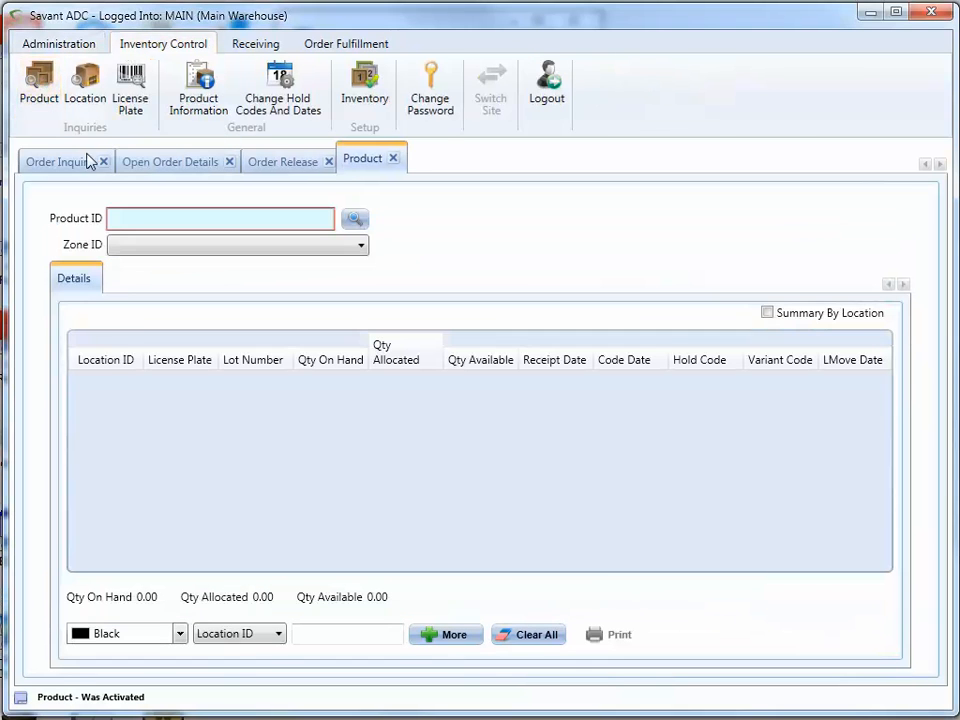
text(RR)
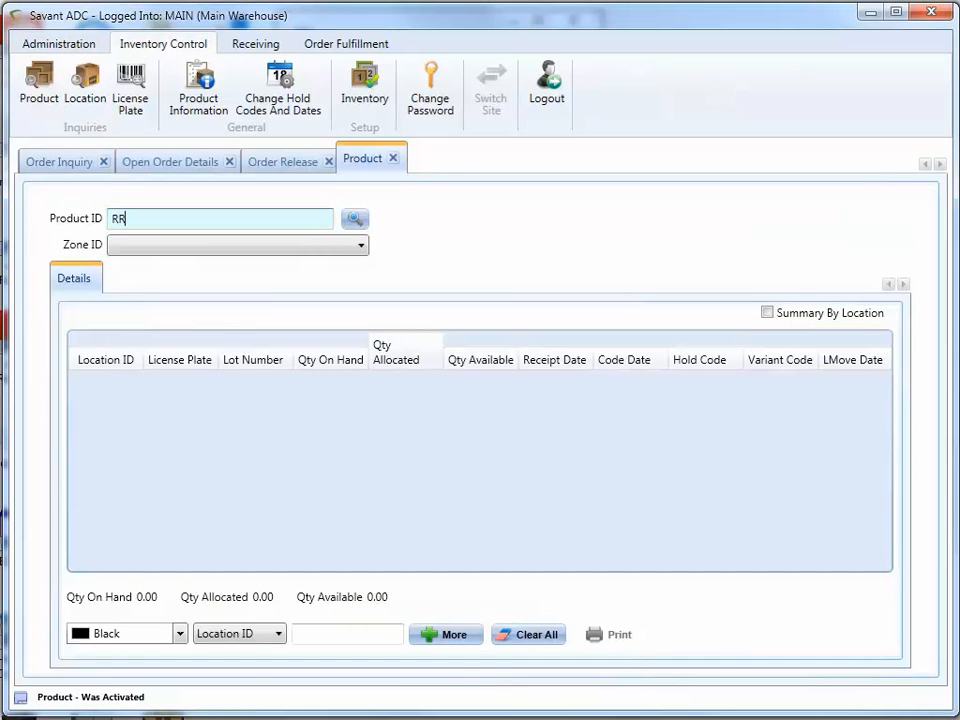
text(01RED)
key(Return)
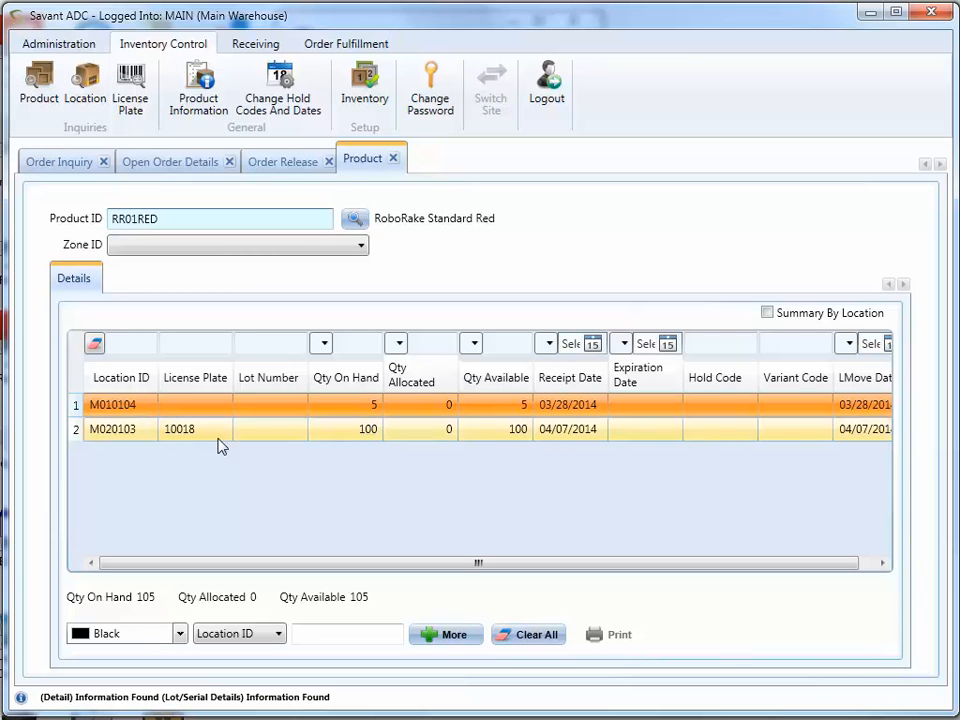
Look up the stock locations and quantities of product RR02RED in the Product inquiry.
click(139, 218)
key(BackSpace)
text(2)
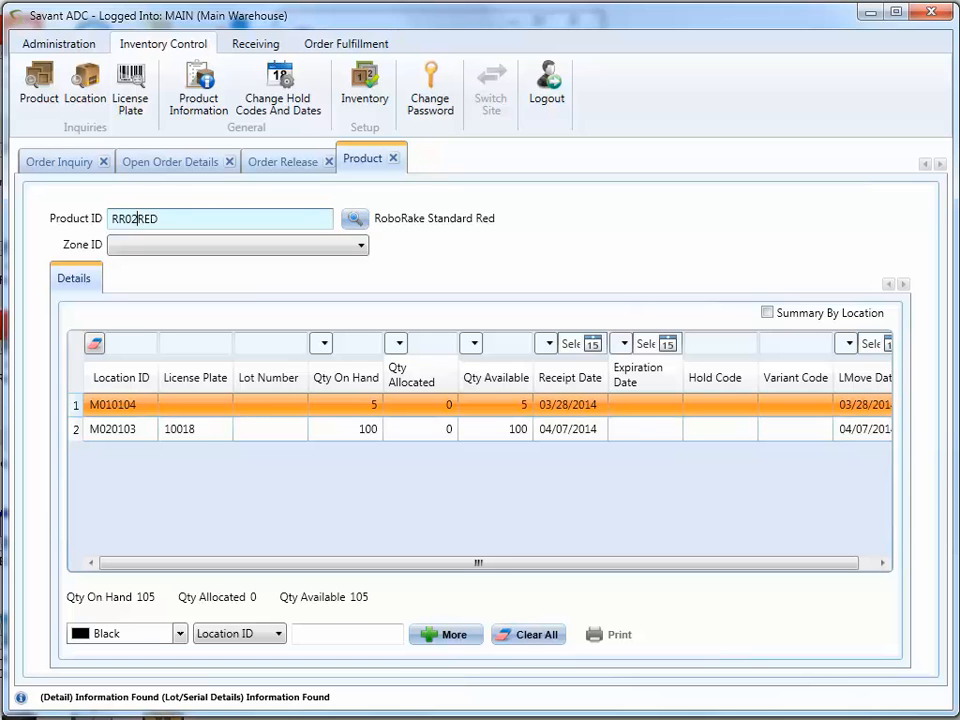
key(Return)
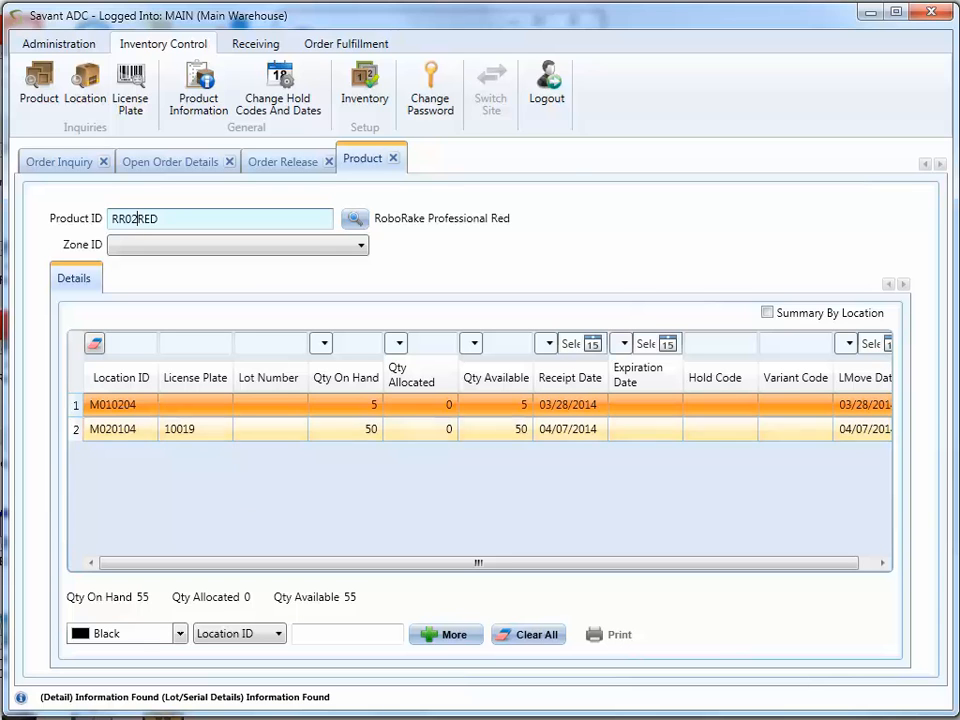
Switch to the Savant ADC handheld web page and use Product Move to move 25 RR01RED from pallet 10018 to location M010104.
click(203, 718)
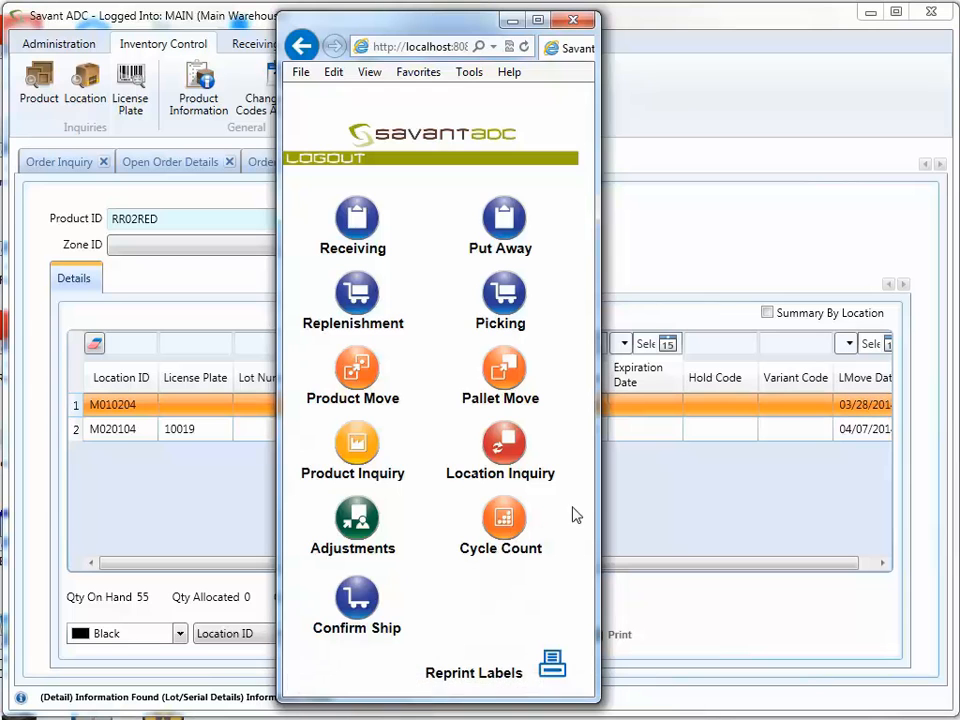
click(357, 372)
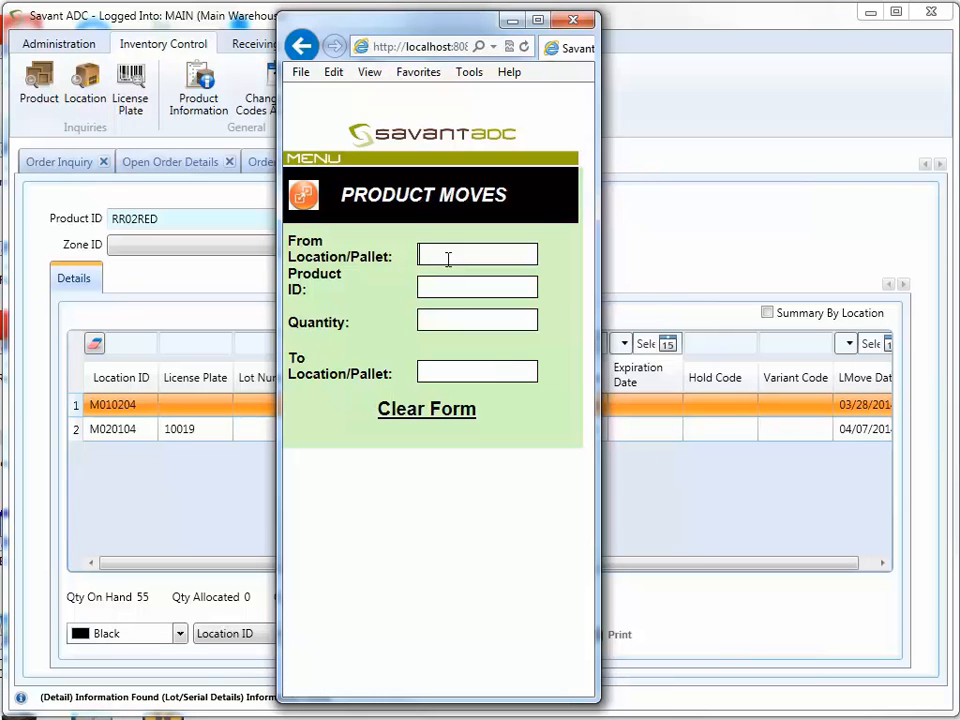
text(10018)
key(Return)
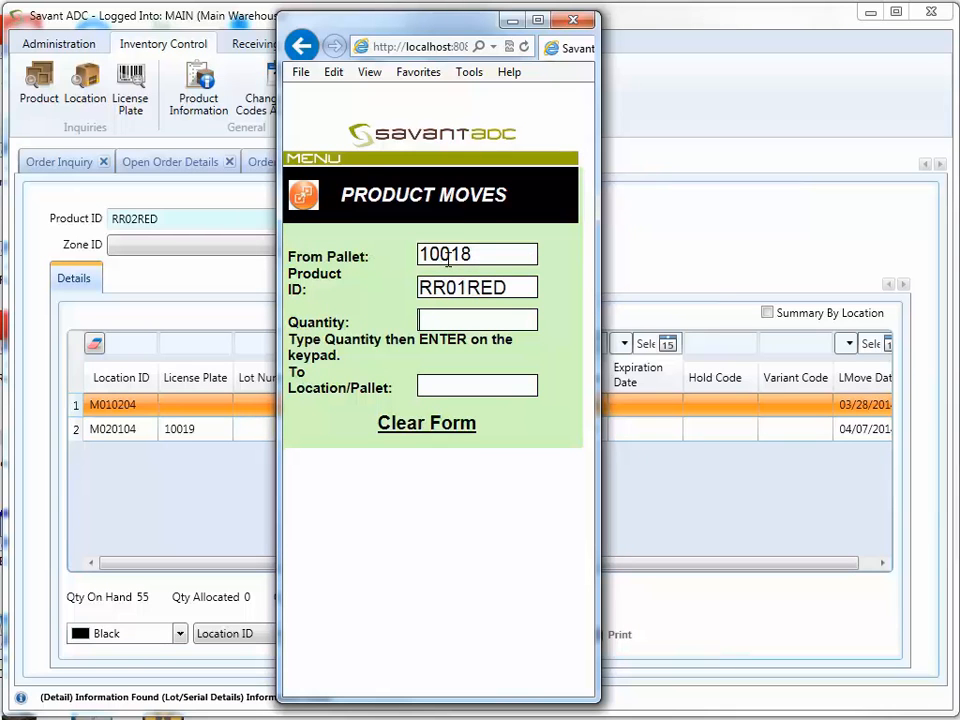
text(25)
key(Return)
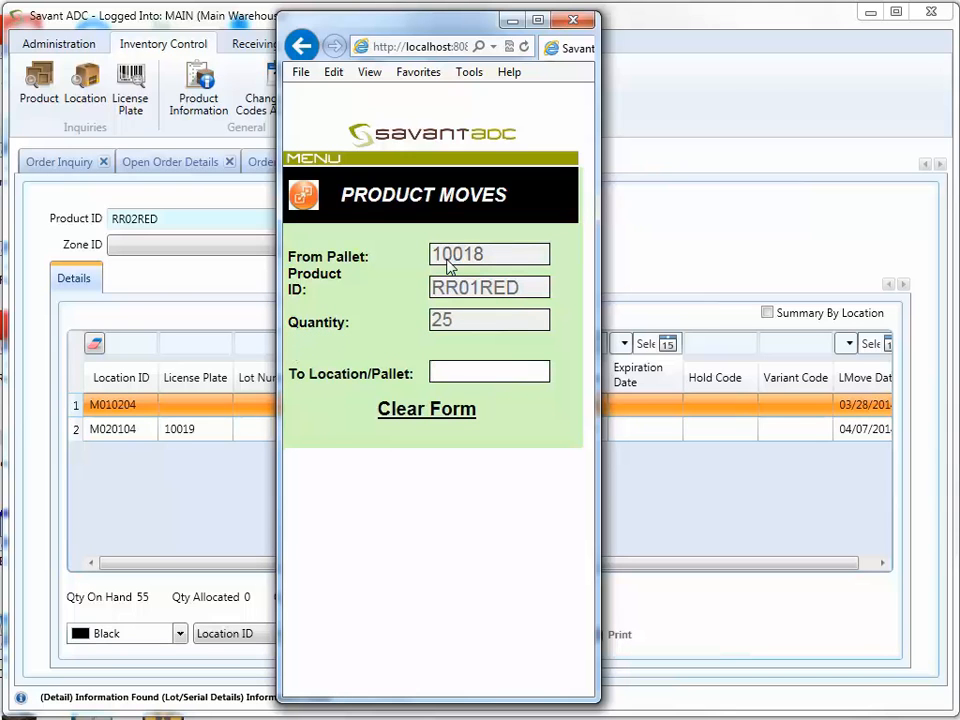
text(M010104)
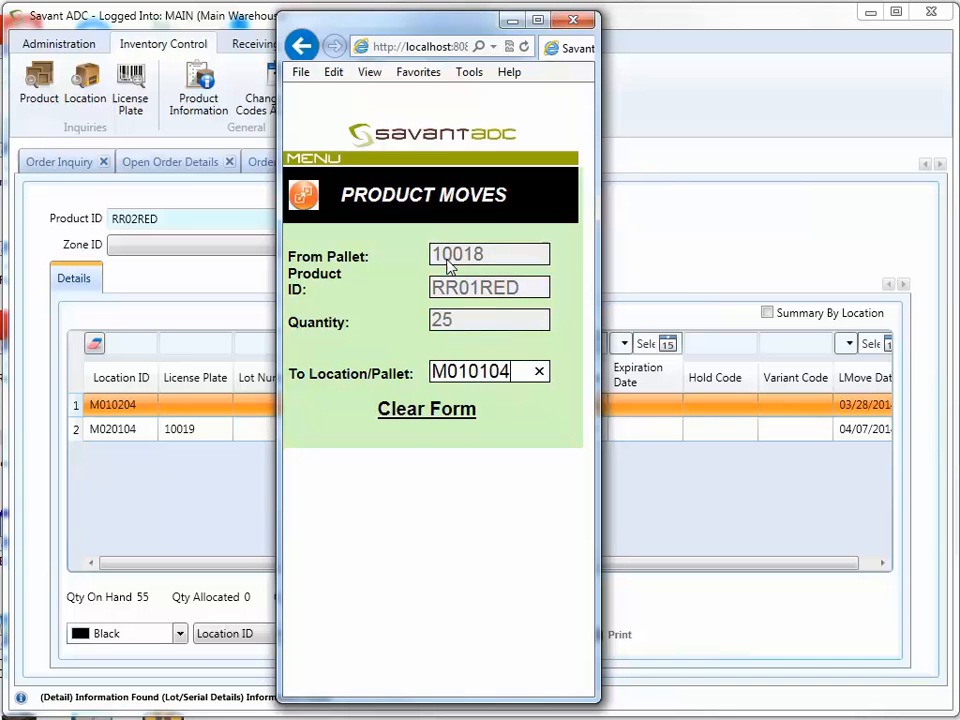
key(Return)
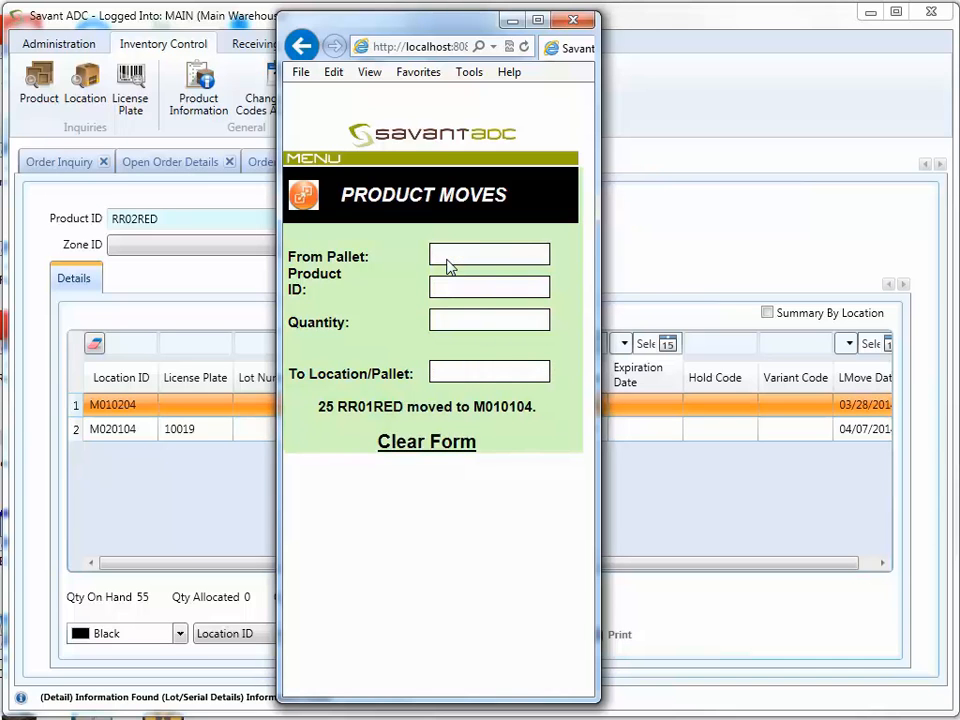
Return to the Savant ADC desktop application and check the inventory of product RR01RED again in the Product inquiry.
click(645, 31)
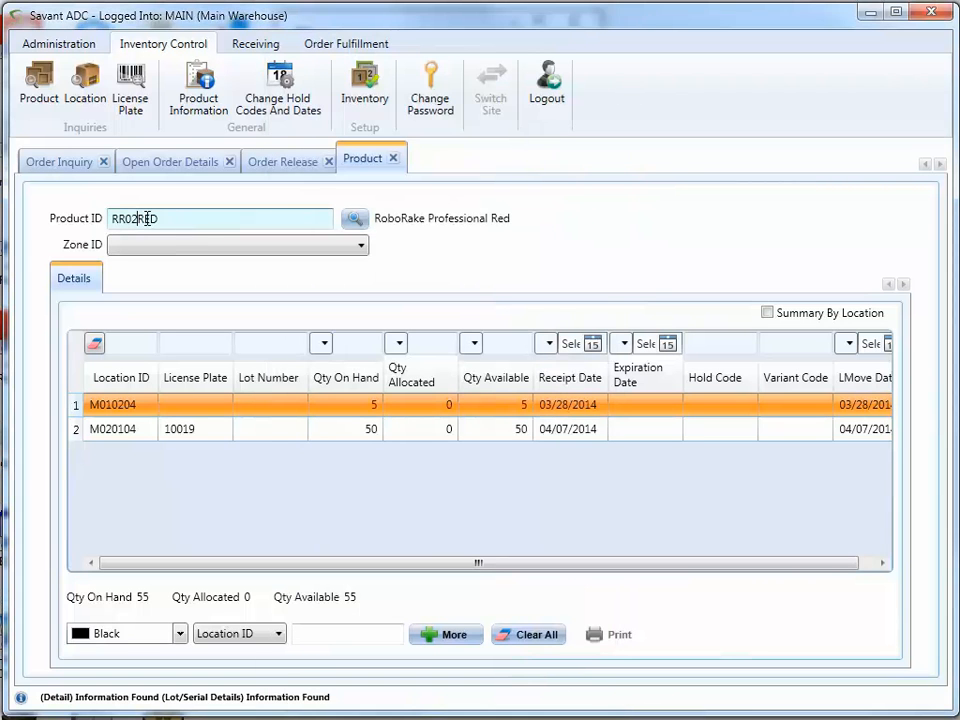
key(BackSpace)
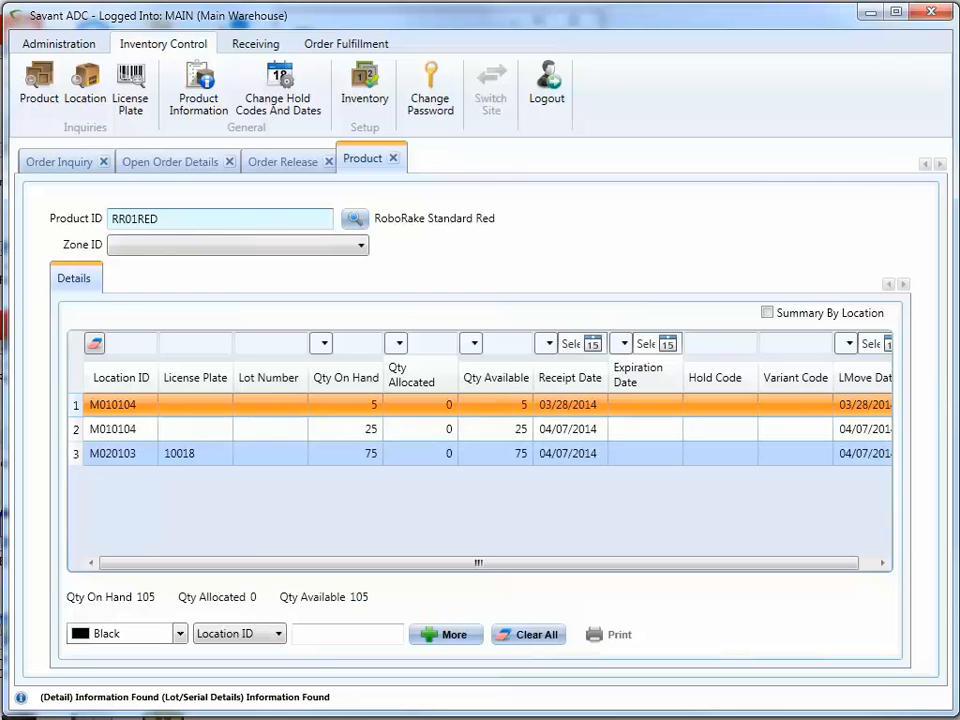
click(344, 454)
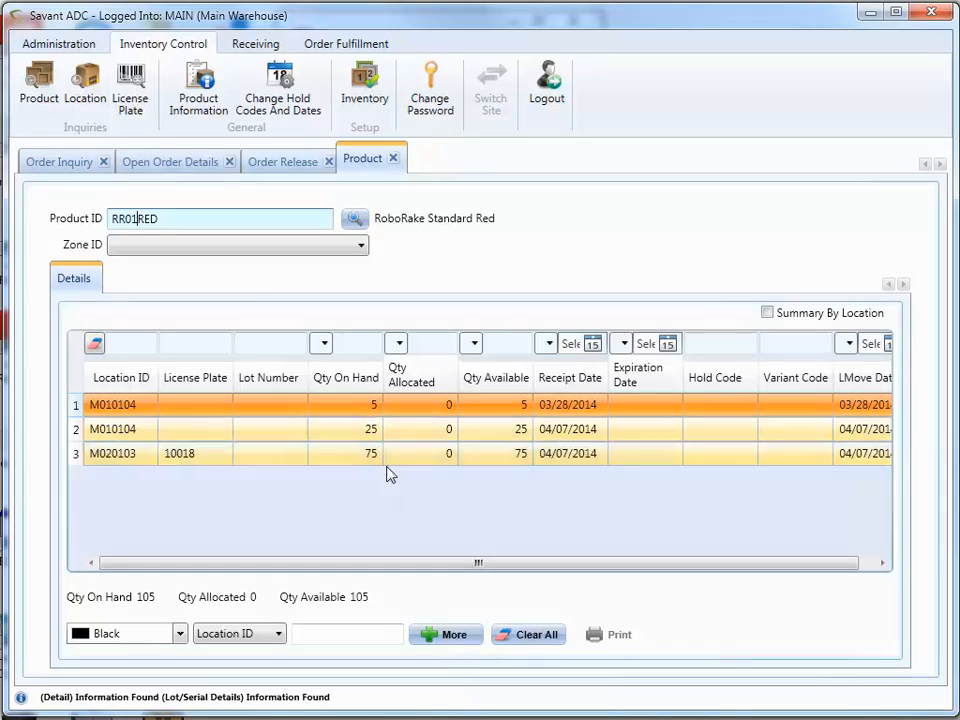
Switch to the handheld web page and move 25 RR02RED from pallet 10019 to location M010204.
click(352, 718)
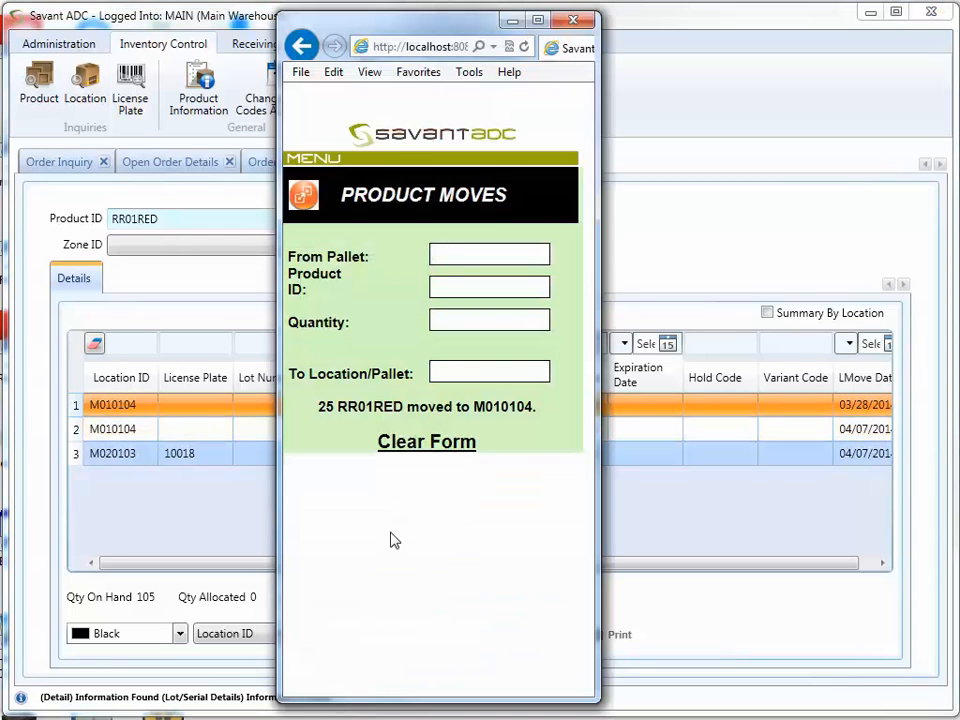
text(10019)
key(Return)
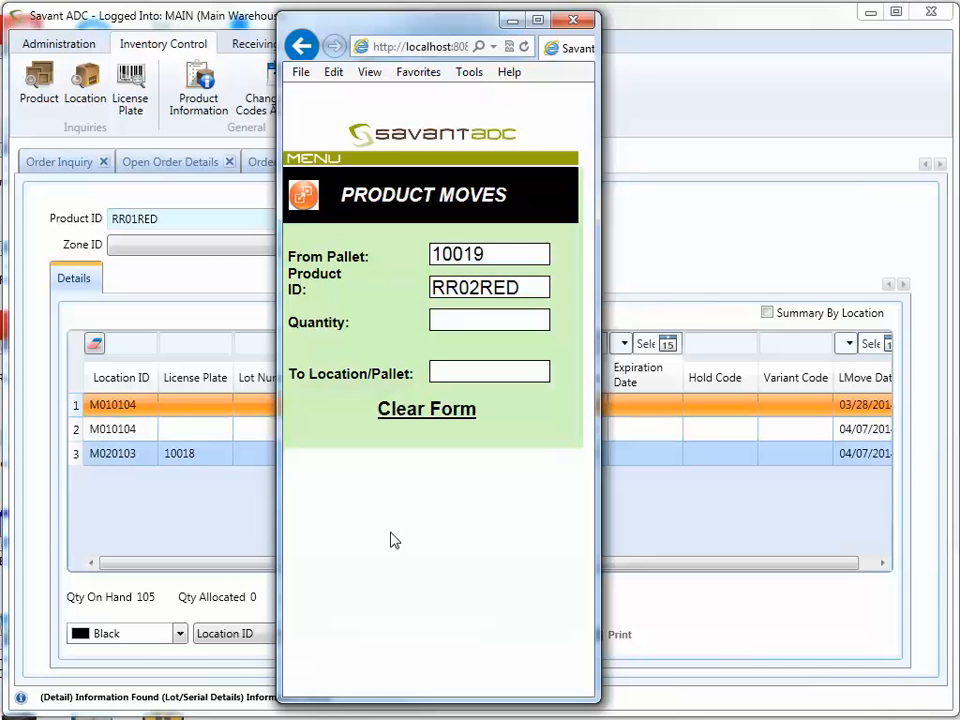
text(25)
key(Return)
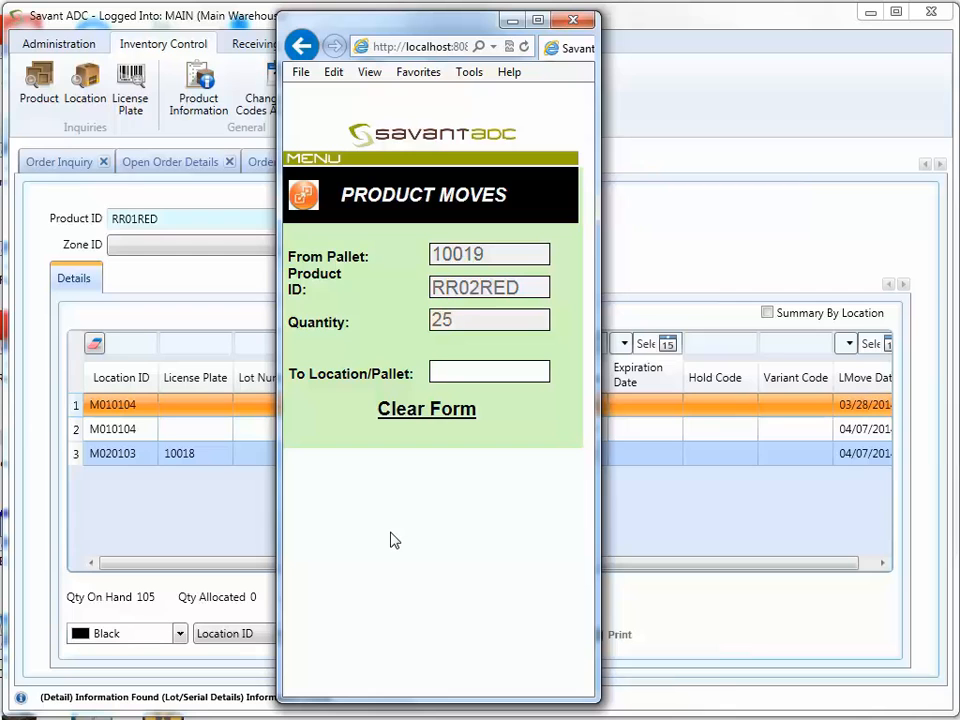
text(M010204)
key(Return)
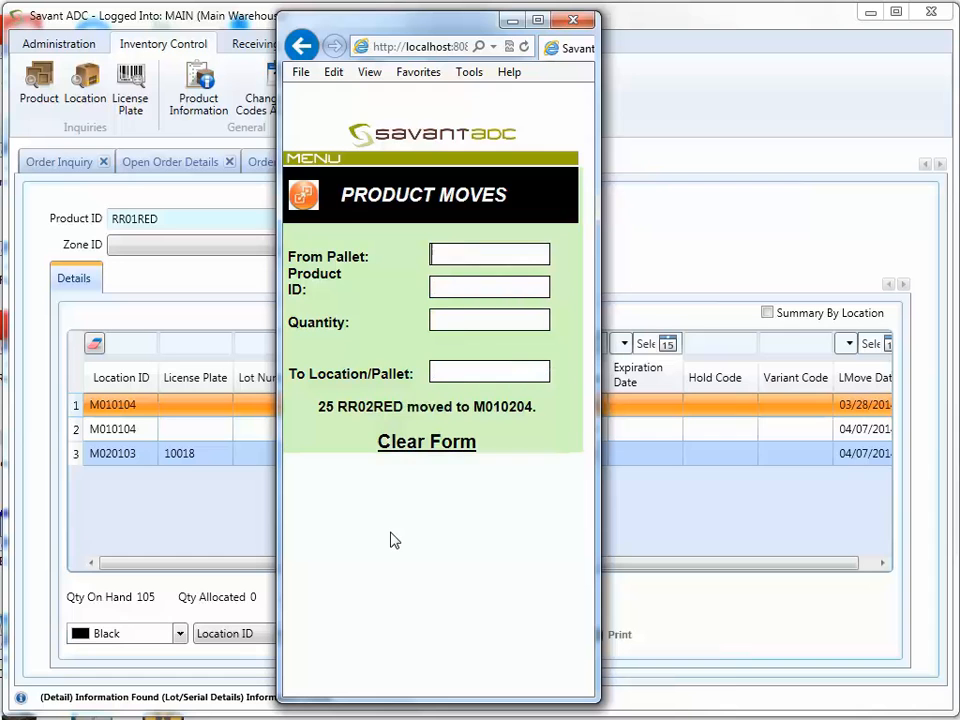
Leave Product Moves and start Picking for the sales order whose pick ticket was generated, entering its order number.
click(326, 168)
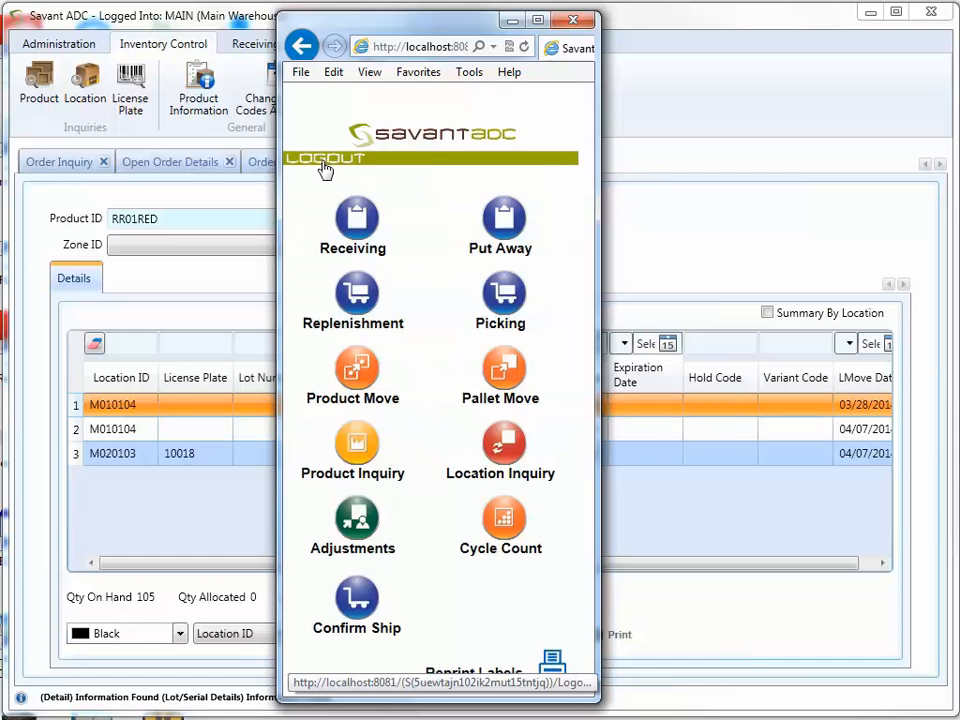
click(606, 22)
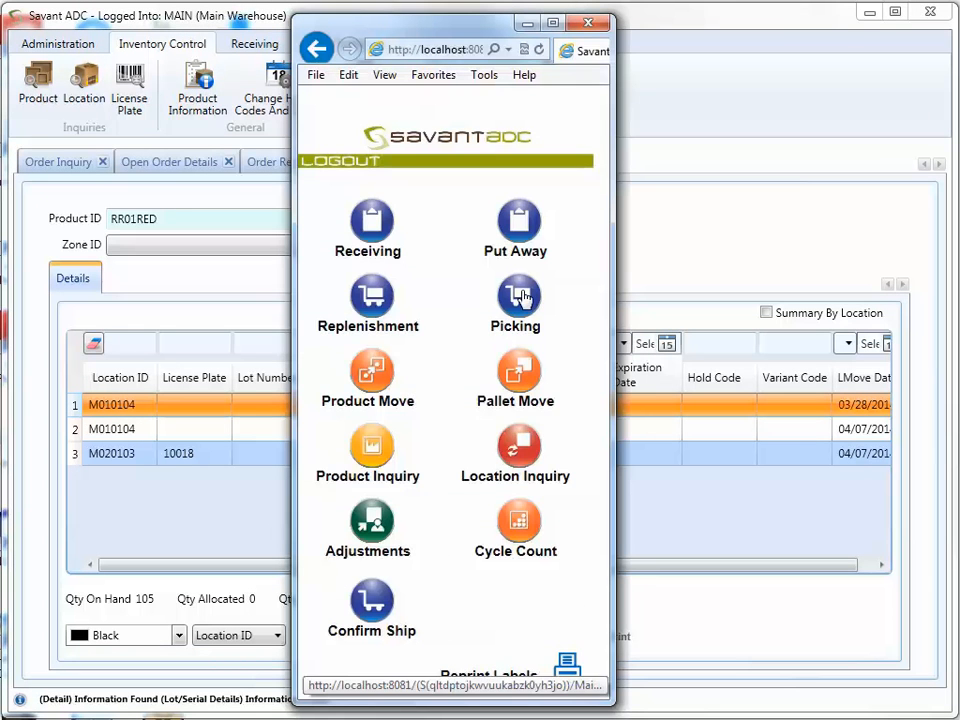
click(516, 300)
text(SO04)
key(Return)
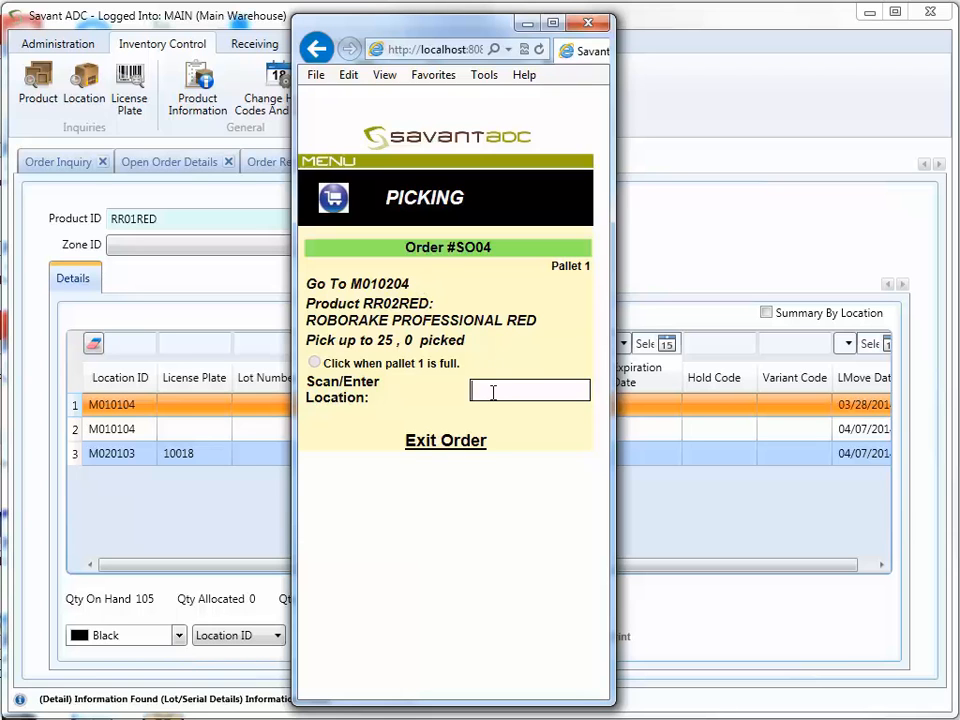
Pick 25 of product RR02RED from location M010204 for the open order.
text(M010204)
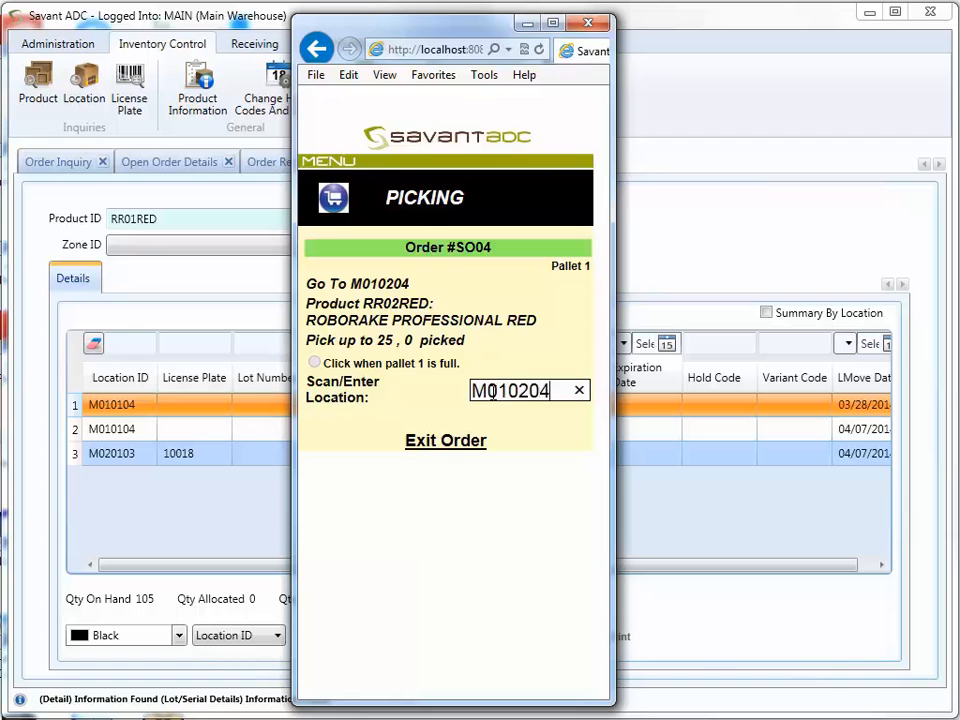
key(Return)
text(25)
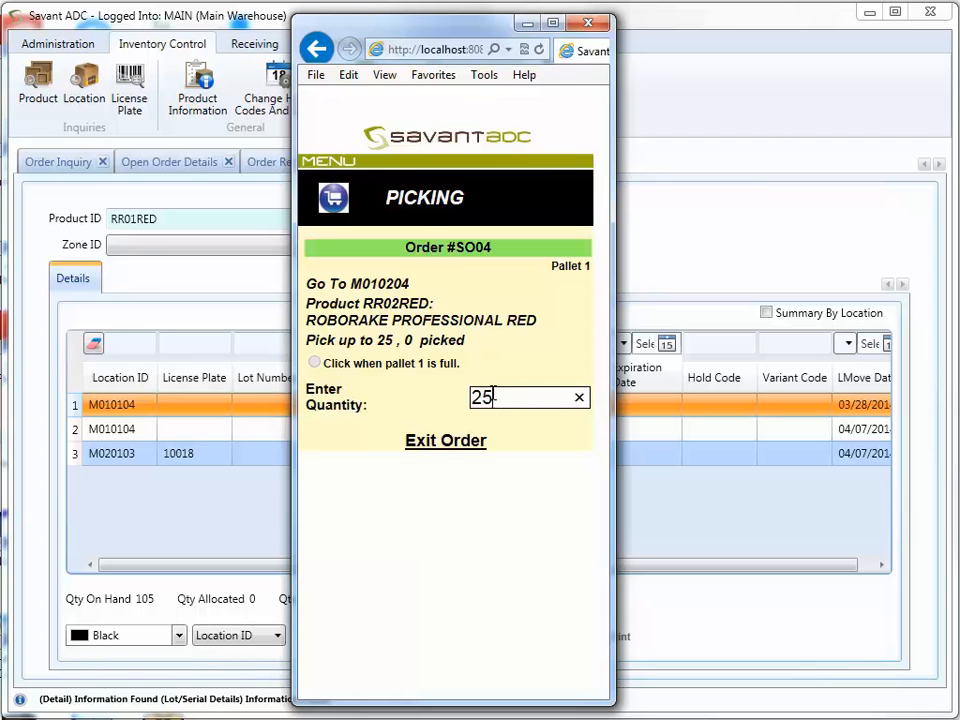
key(Return)
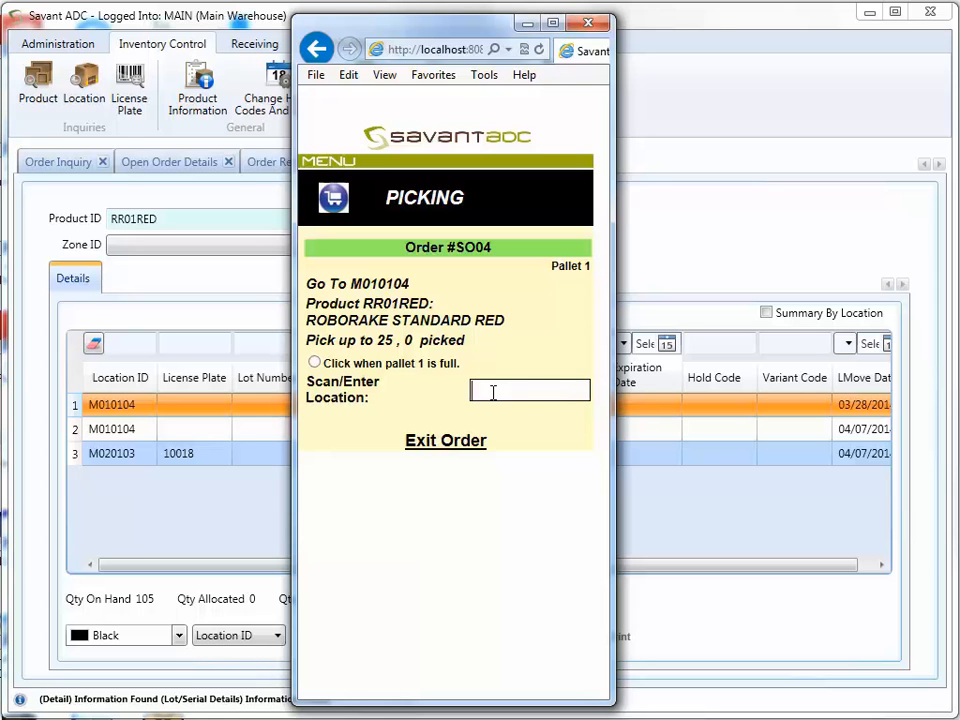
Pick 25 of product RR01RED from location M010104 for the open order.
text(M010104)
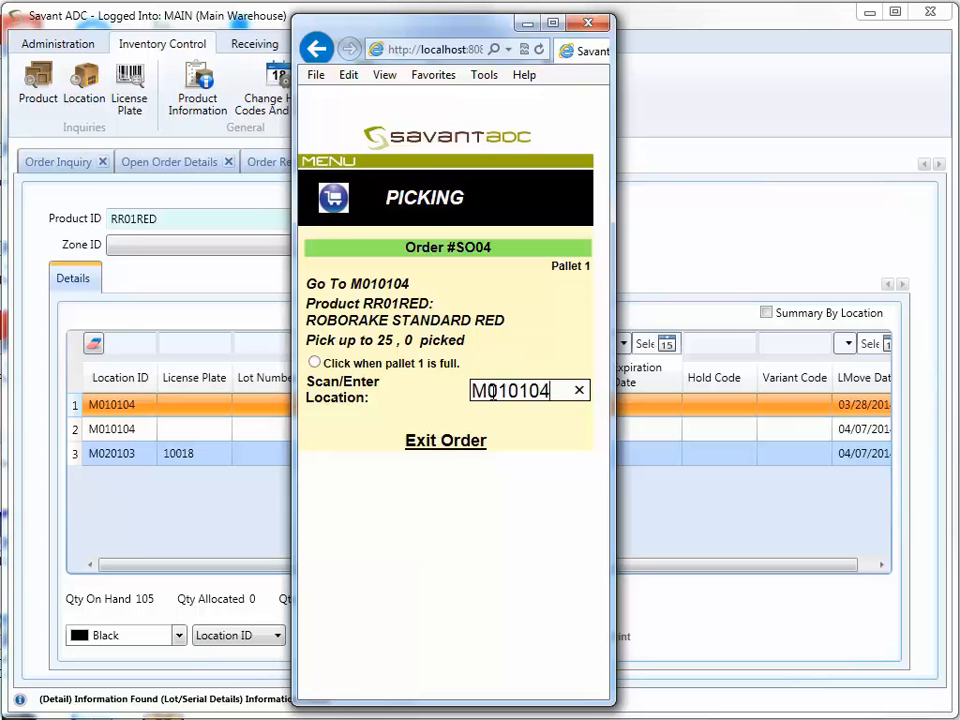
key(Return)
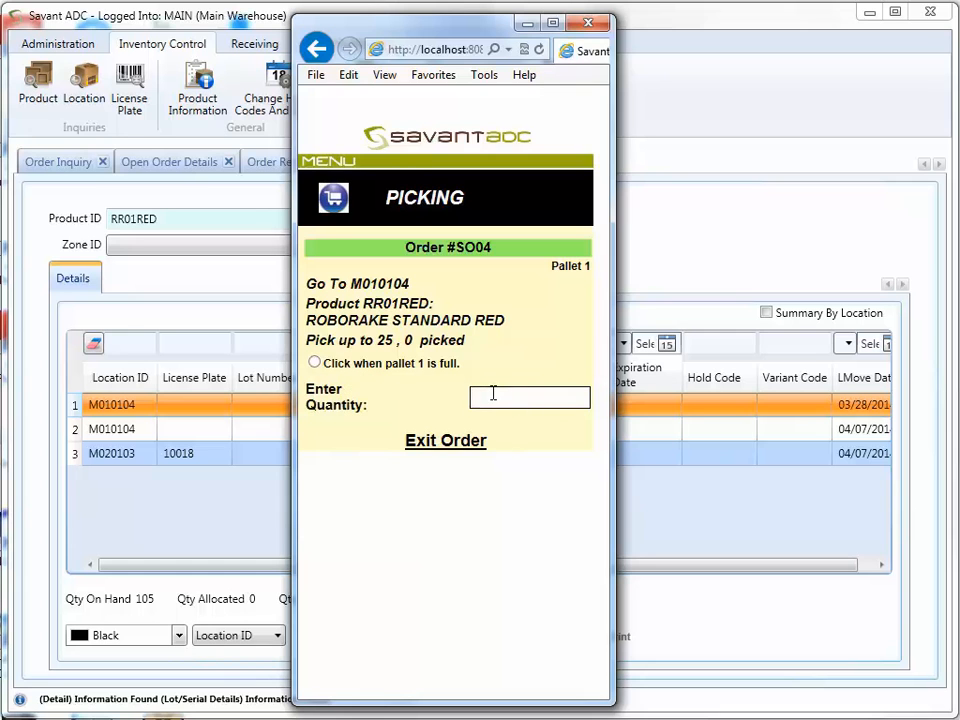
text(25)
key(Return)
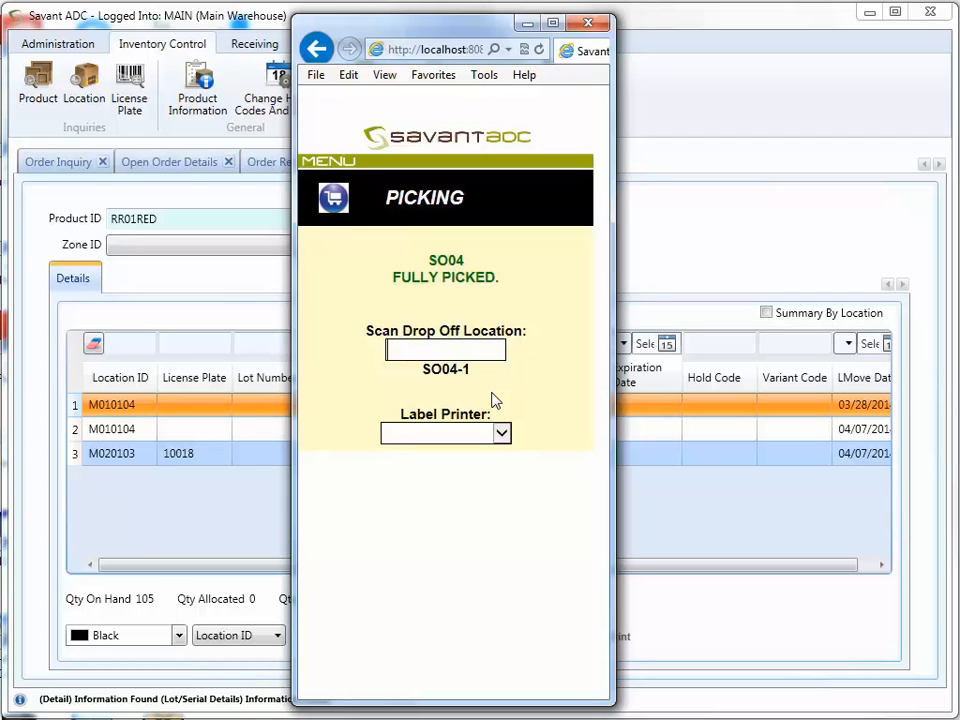
Drop off the fully picked order at location DOCK, using Test Printer as the label printer.
text(DOCK)
key(Tab)
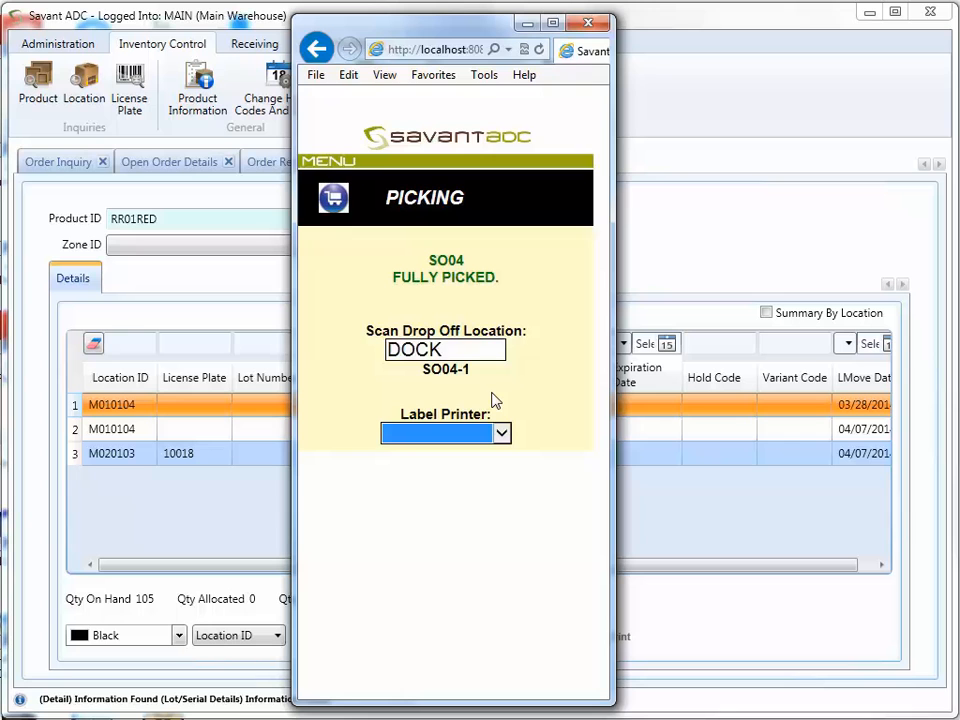
click(501, 432)
click(473, 452)
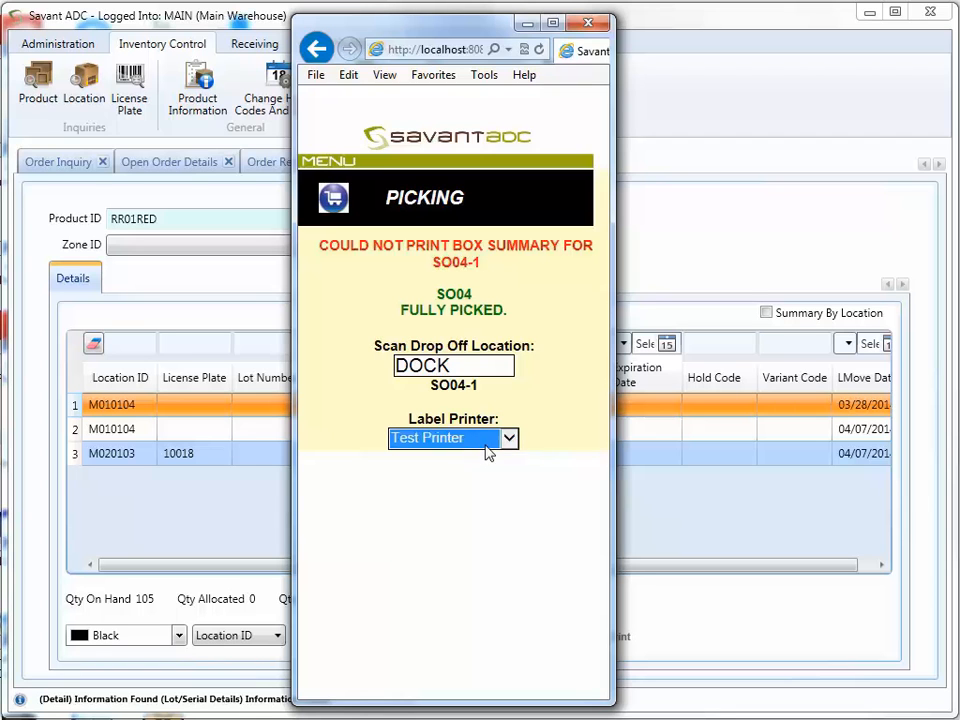
Switch to the Savant ADC desktop client and refresh Open Order Details to check the picked order's status.
click(694, 22)
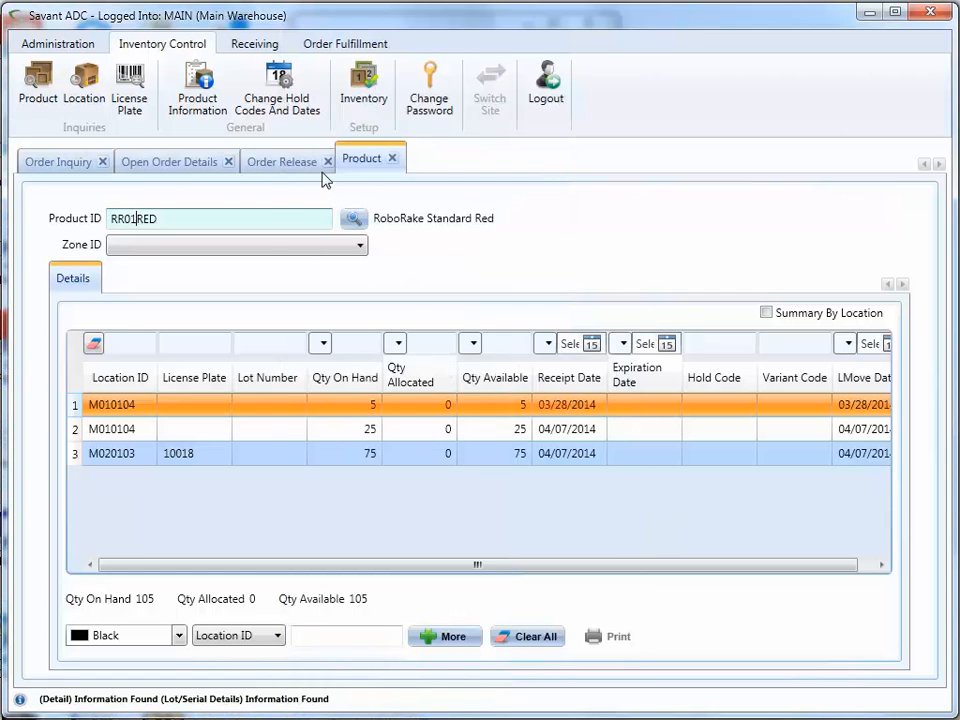
click(199, 168)
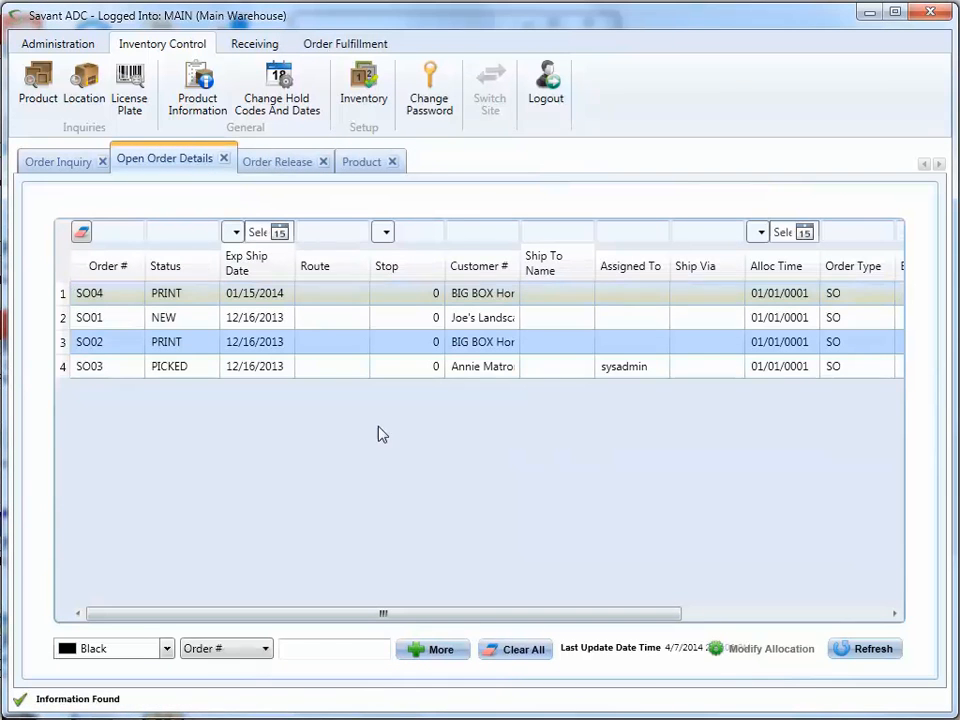
click(872, 648)
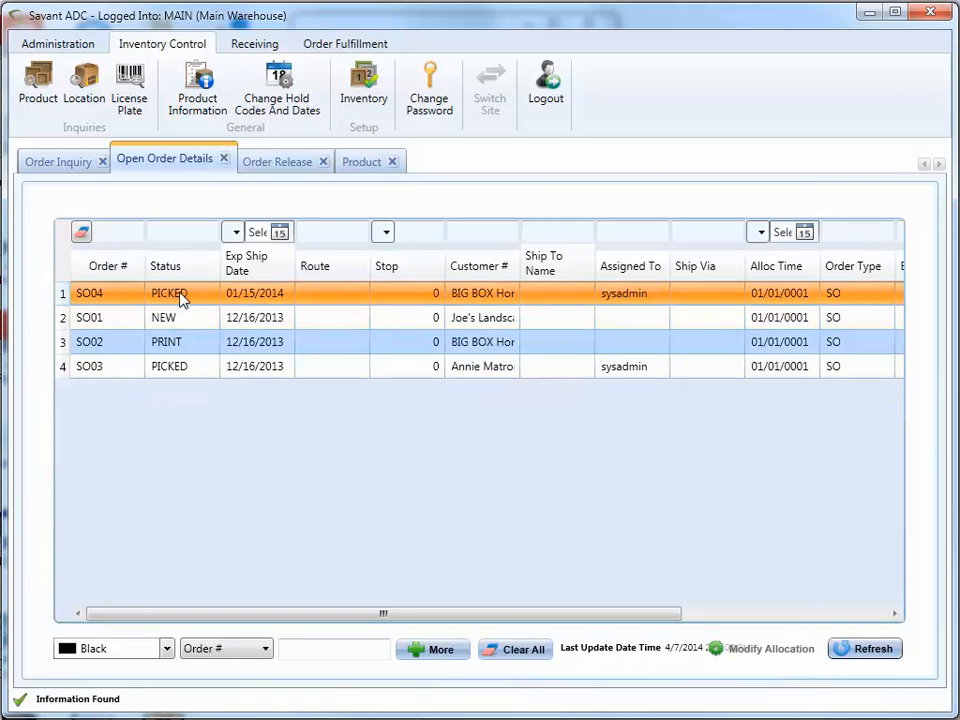
Rerun the product inquiry for RR01RED and examine its remaining stock by location and license plate.
click(358, 177)
click(280, 218)
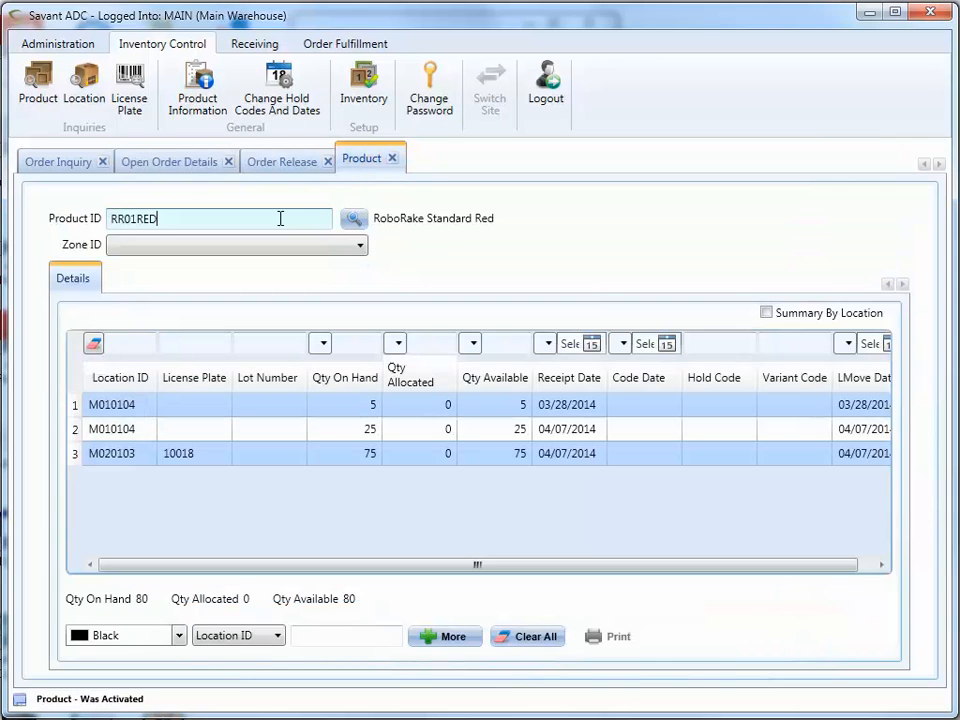
key(Return)
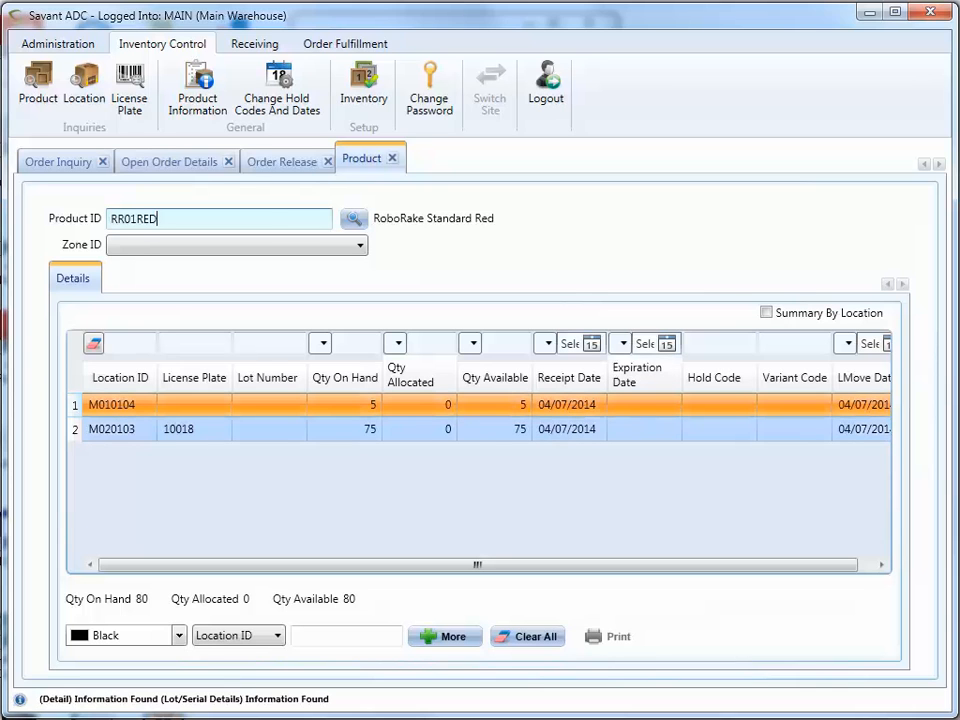
click(338, 425)
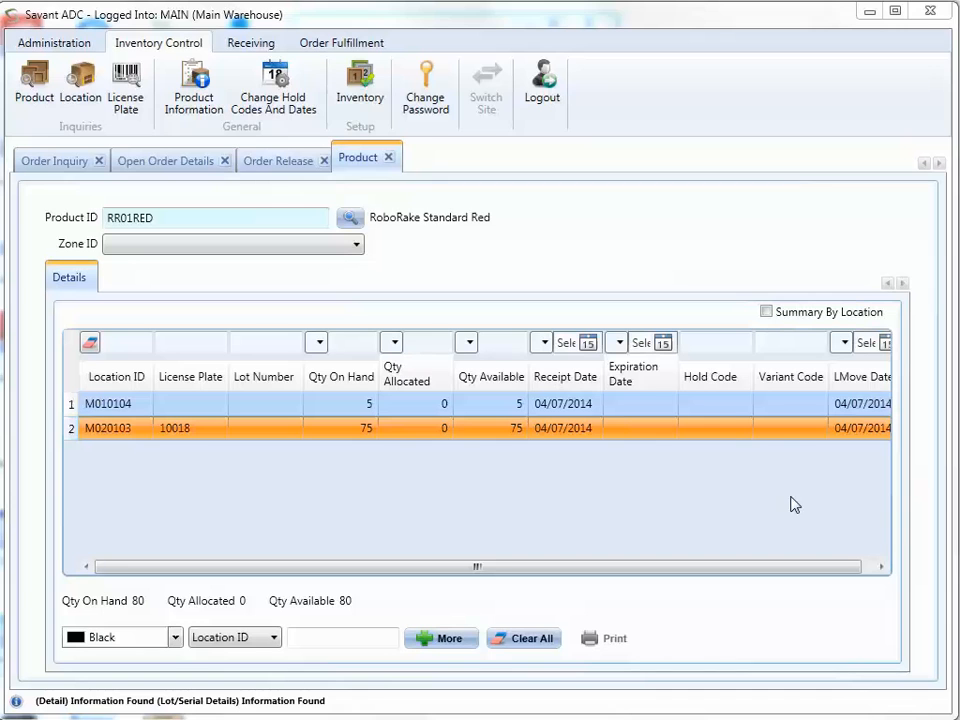
Switch to the handheld web page, confirm shipment of the picked sales order by its order number, and refresh the desktop client's Open Order Details.
key(alt+Tab)
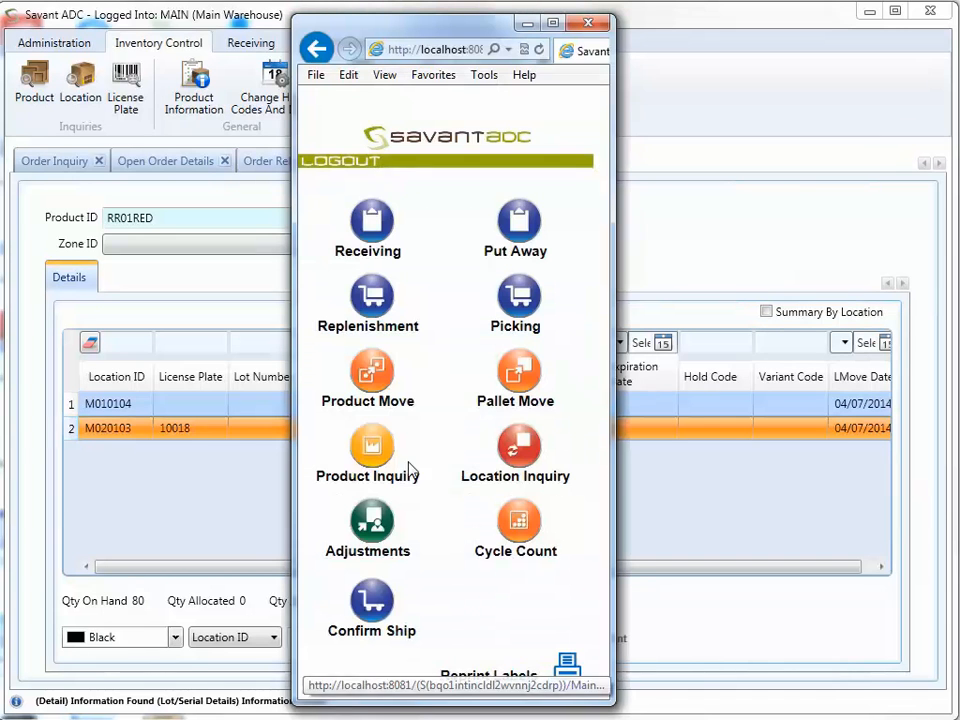
click(371, 598)
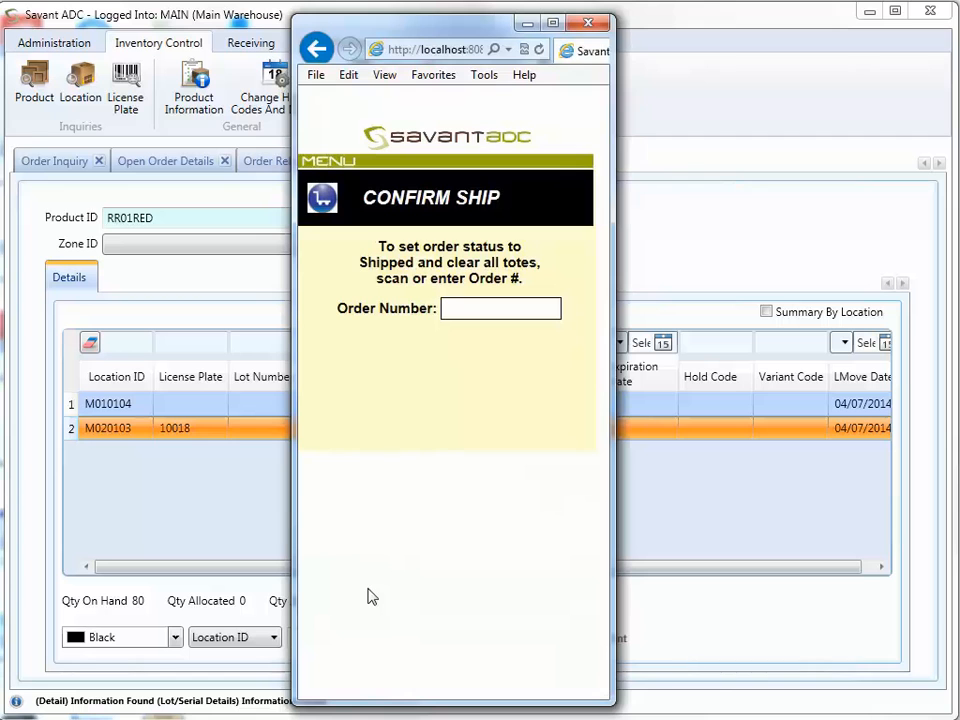
text(SO04)
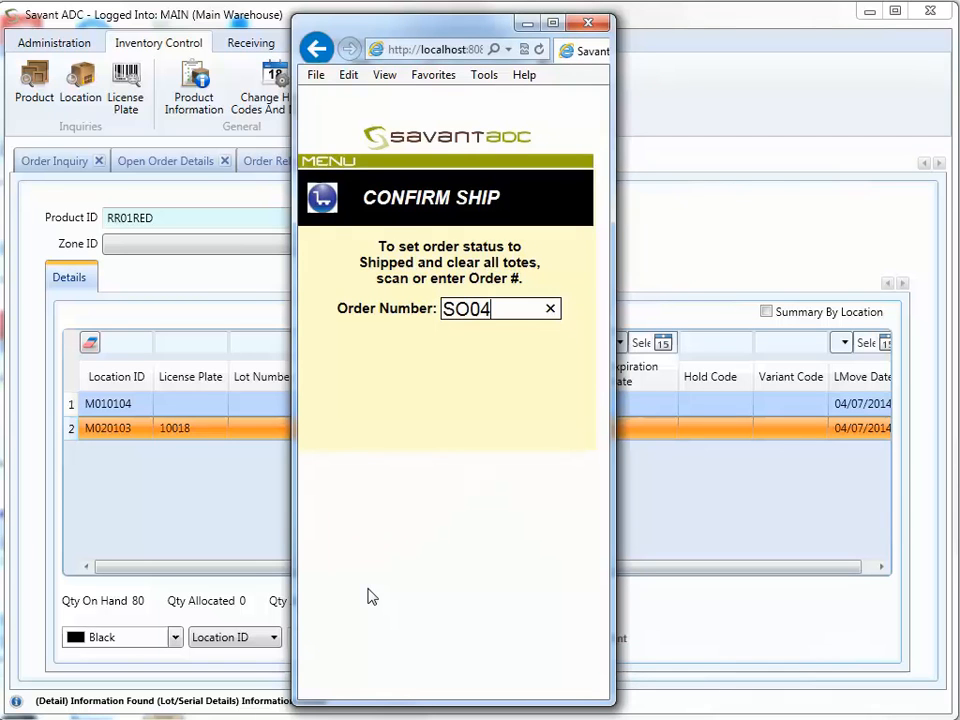
key(Return)
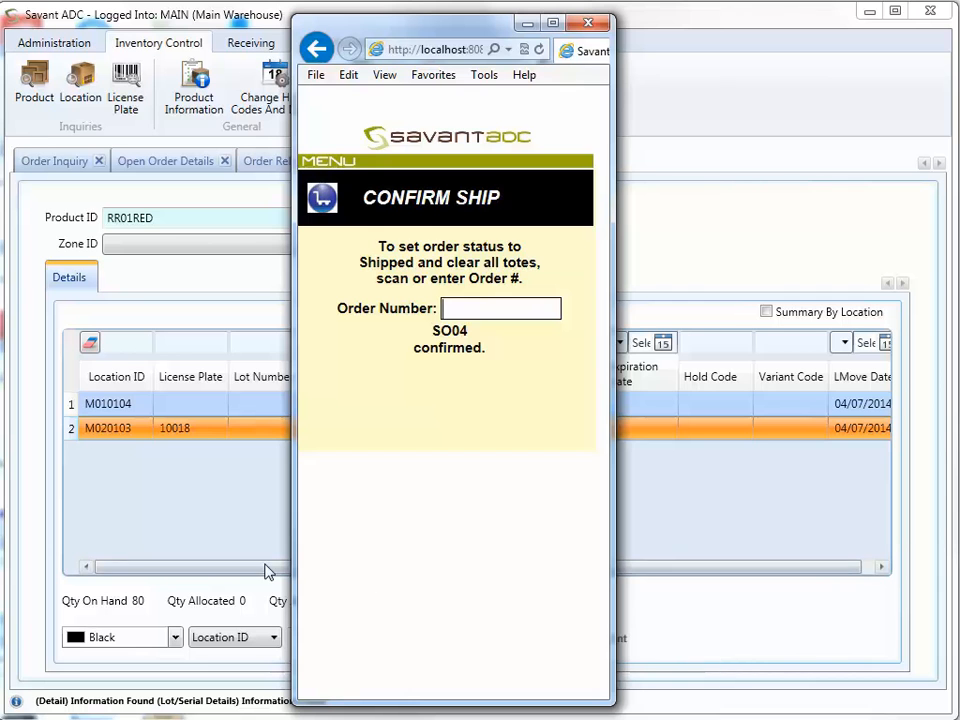
click(182, 165)
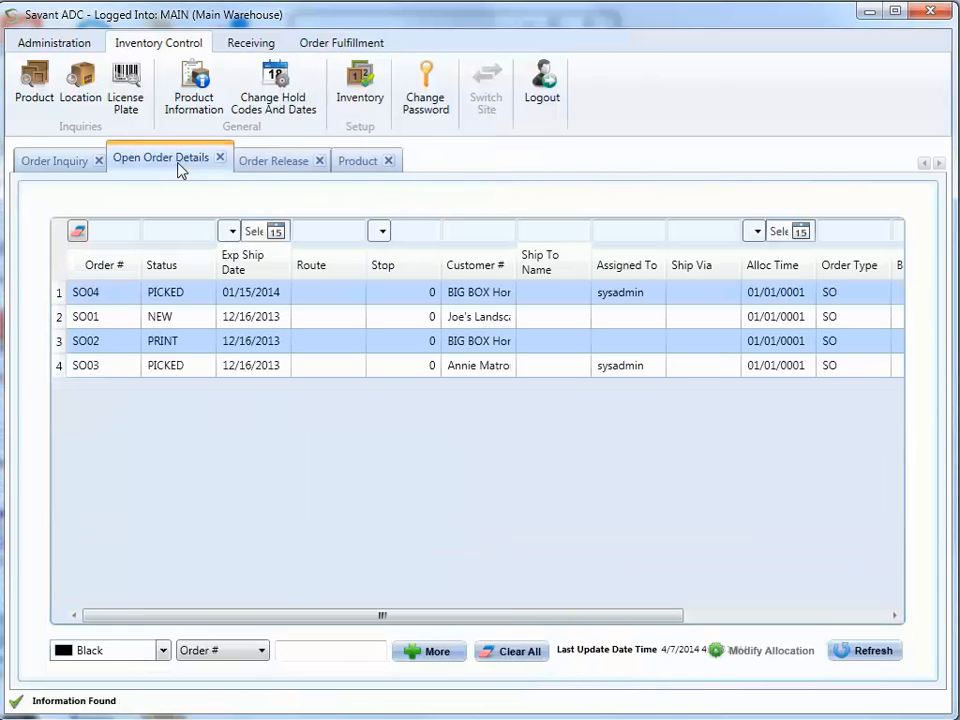
click(875, 660)
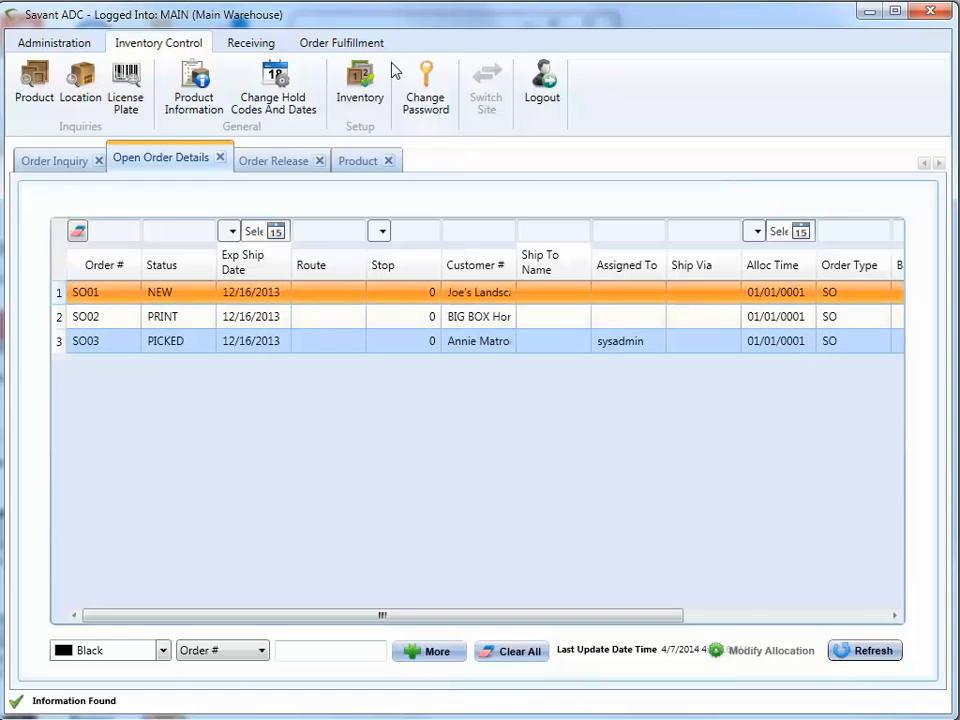
Export the shipped sales order data to a CSV file named SO Export in the ADC Demo Data folder, and close the Sales Order Import/Export window.
click(366, 43)
click(224, 92)
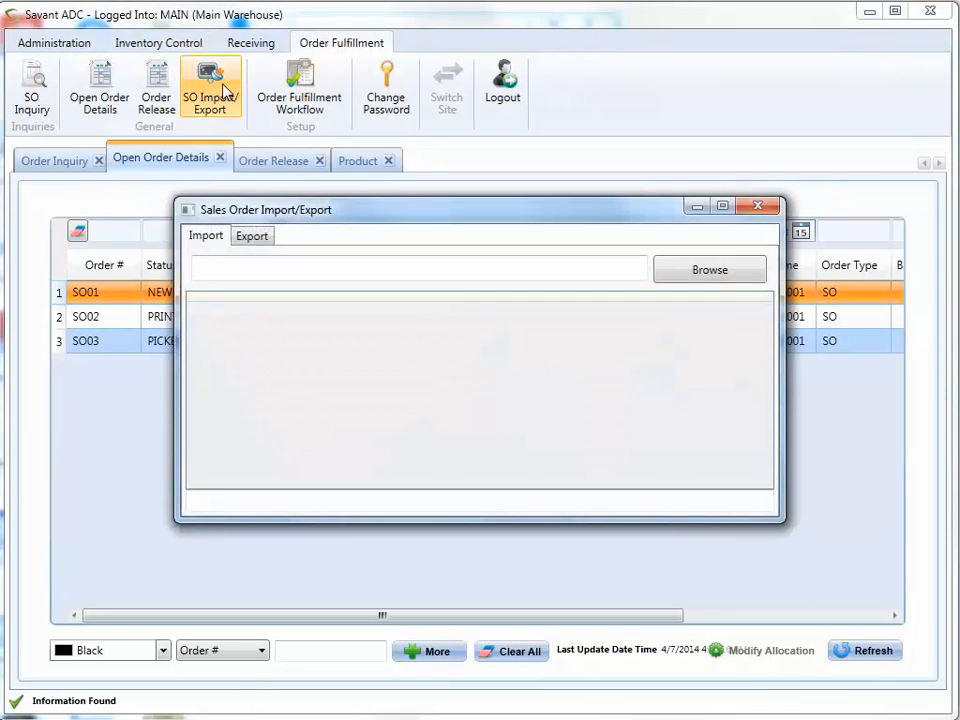
click(260, 240)
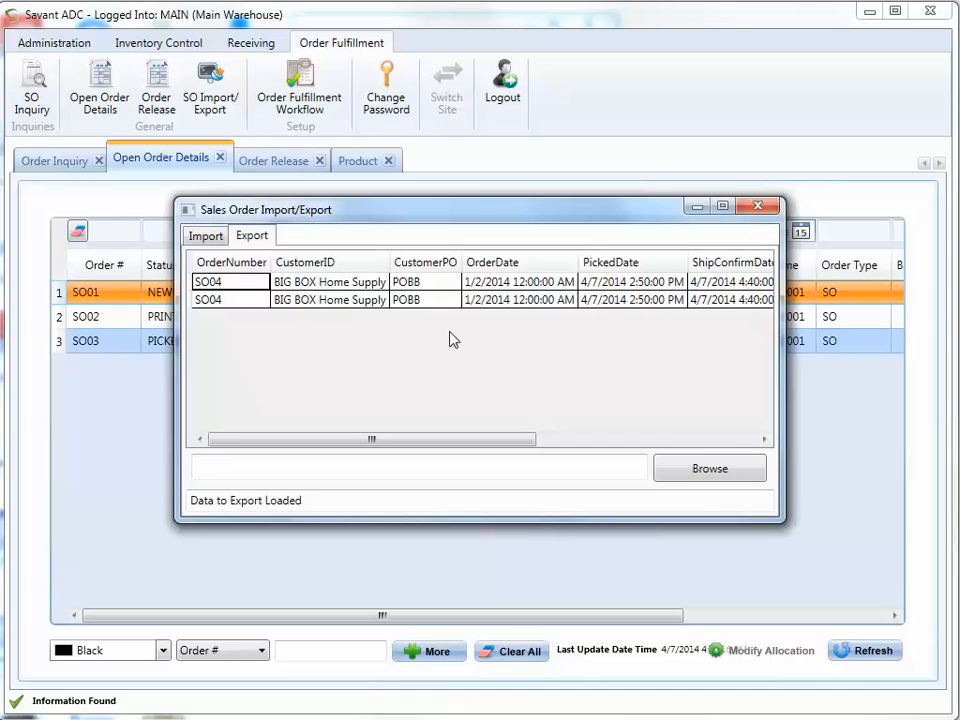
click(692, 480)
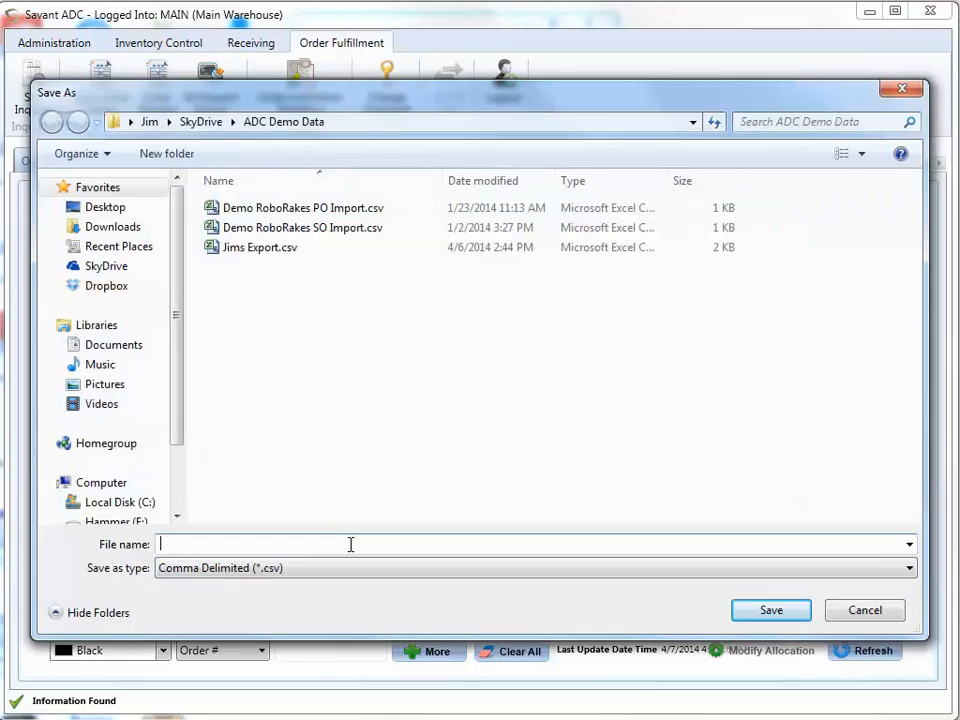
text(SO Export)
click(770, 612)
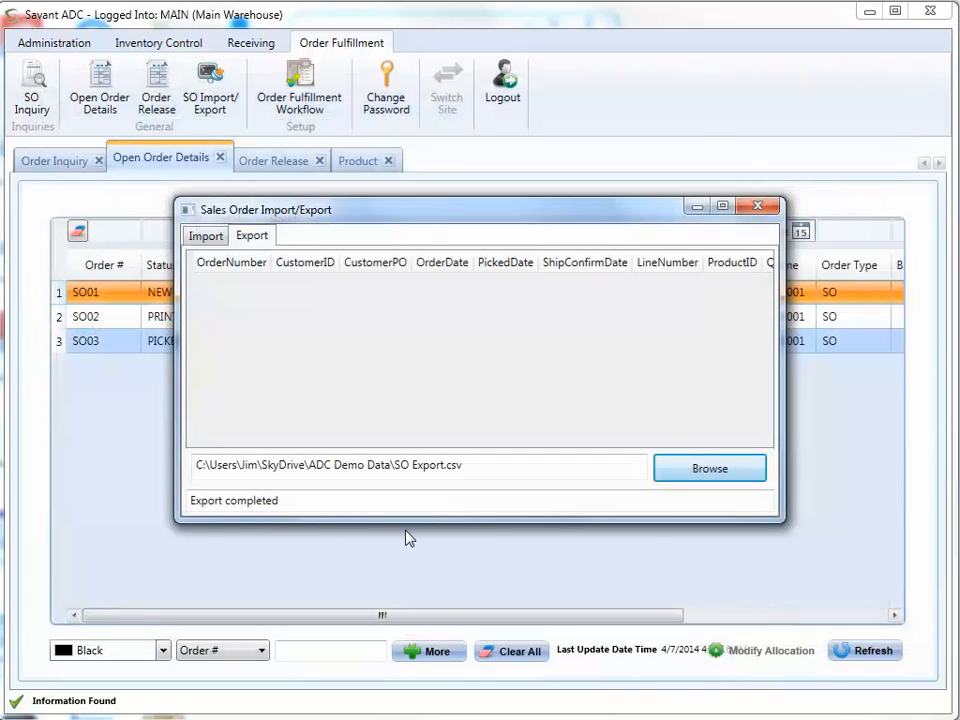
click(755, 208)
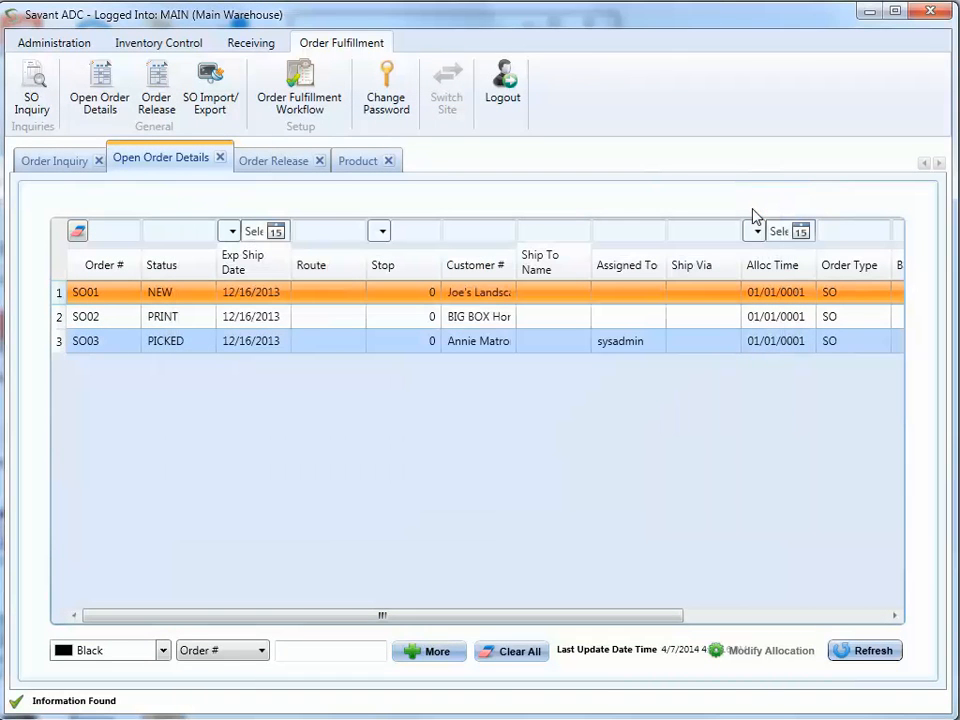